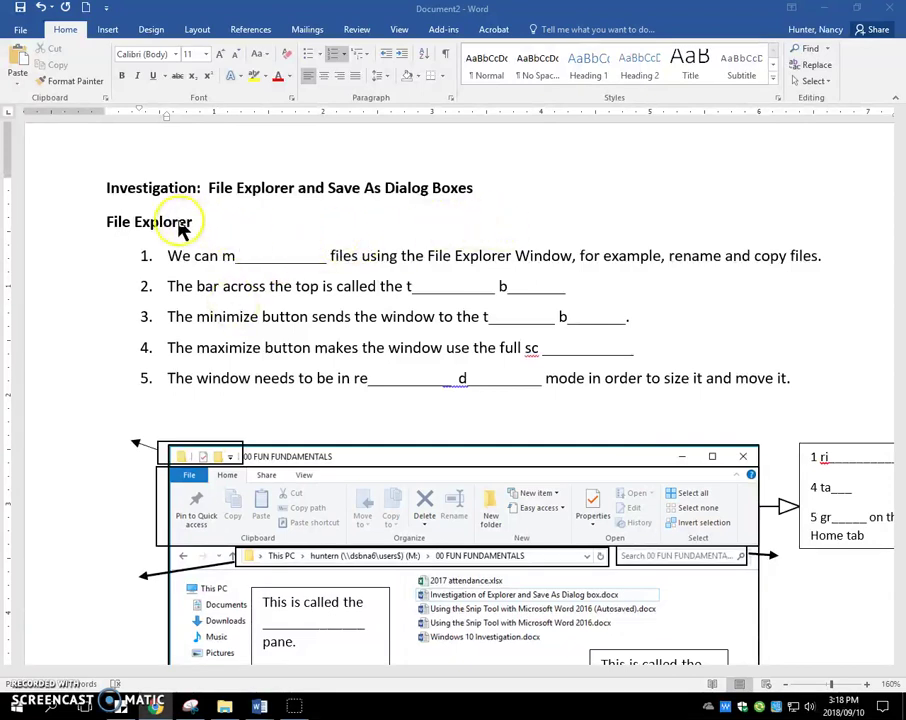
Complete question 1's blank so it reads 'manage', and colour that answer red.
left_click(233, 258)
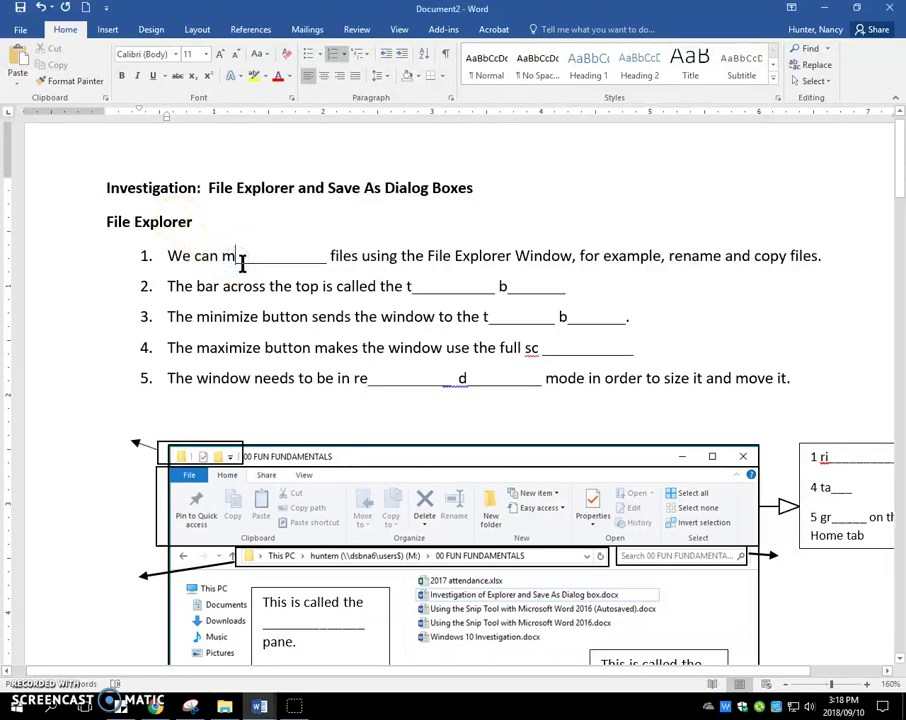
type("anage")
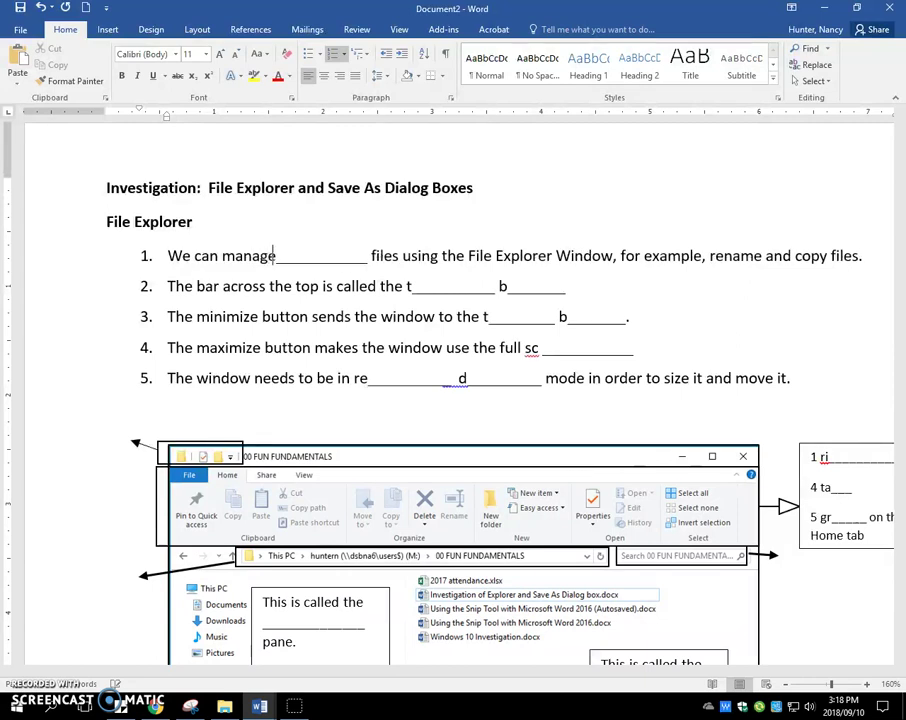
double_click(257, 257)
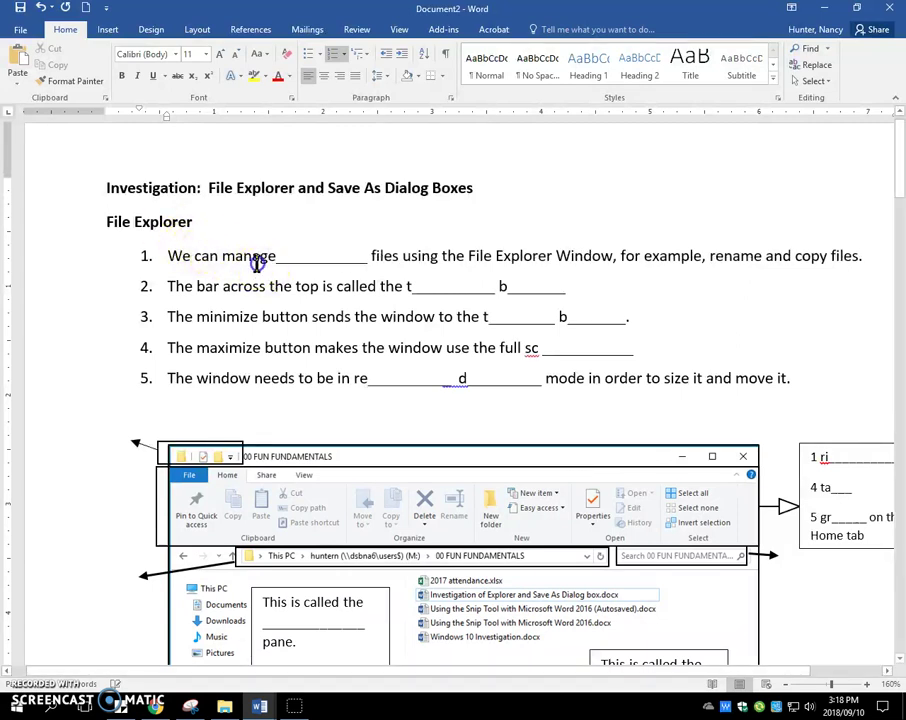
left_click(337, 243)
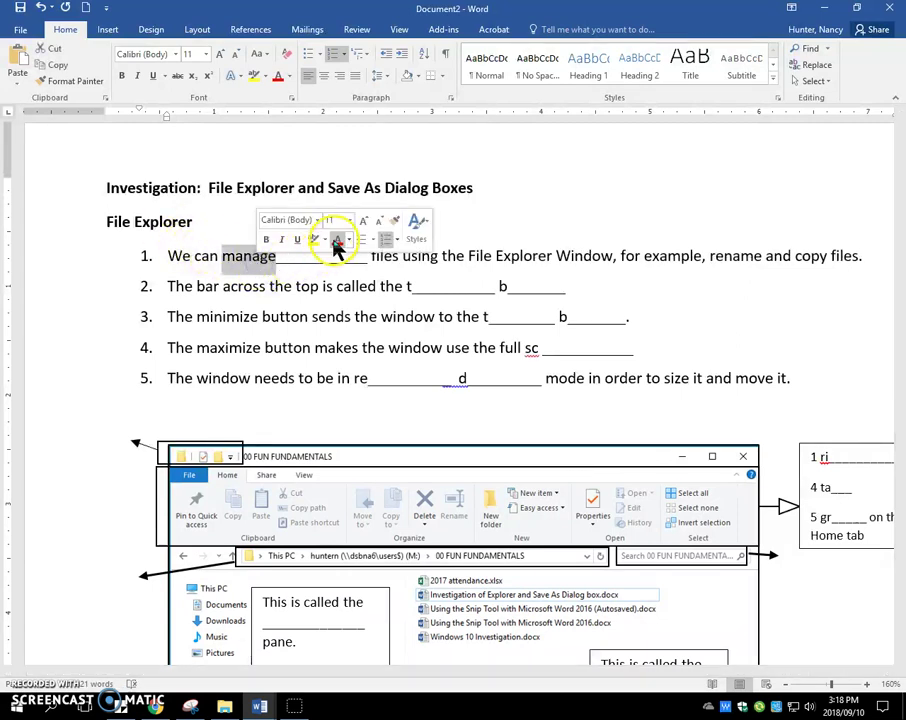
left_click(300, 288)
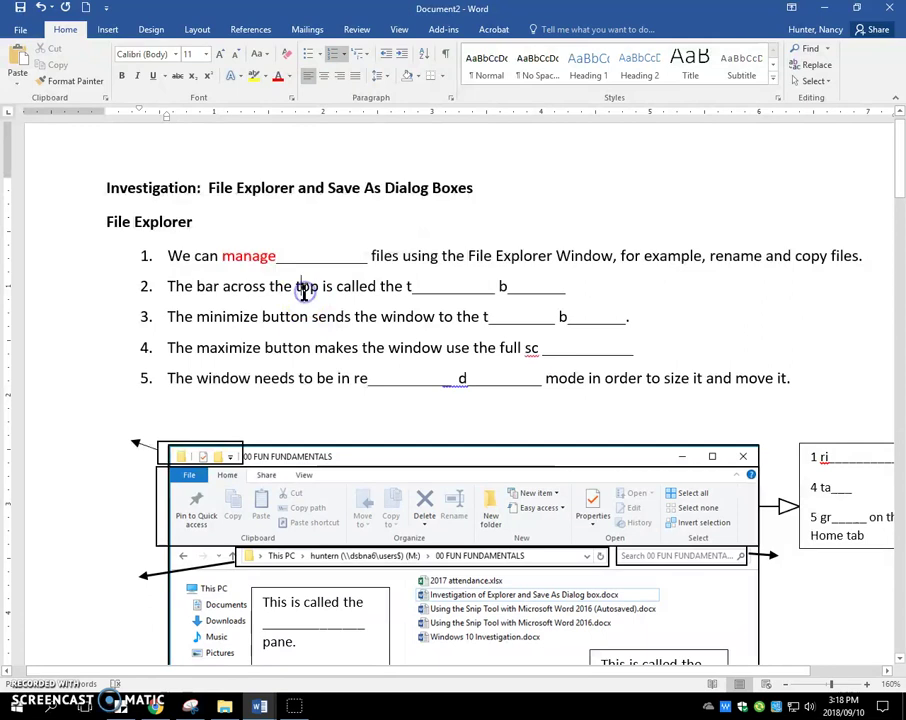
Launch File Explorer from Start, move its window lower, and return to the Word worksheet.
left_click(16, 706)
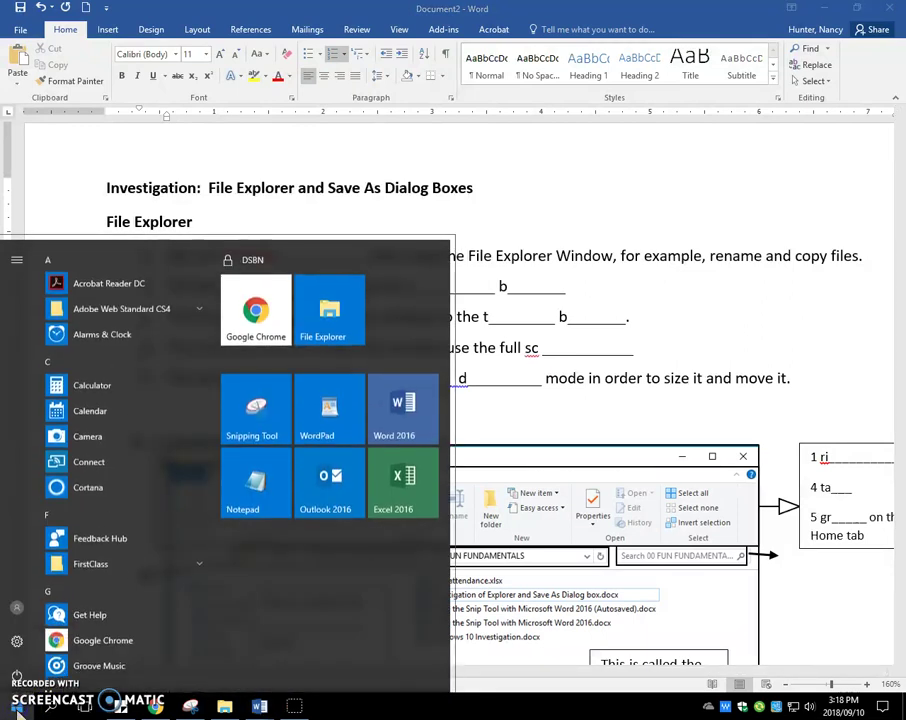
left_click(333, 318)
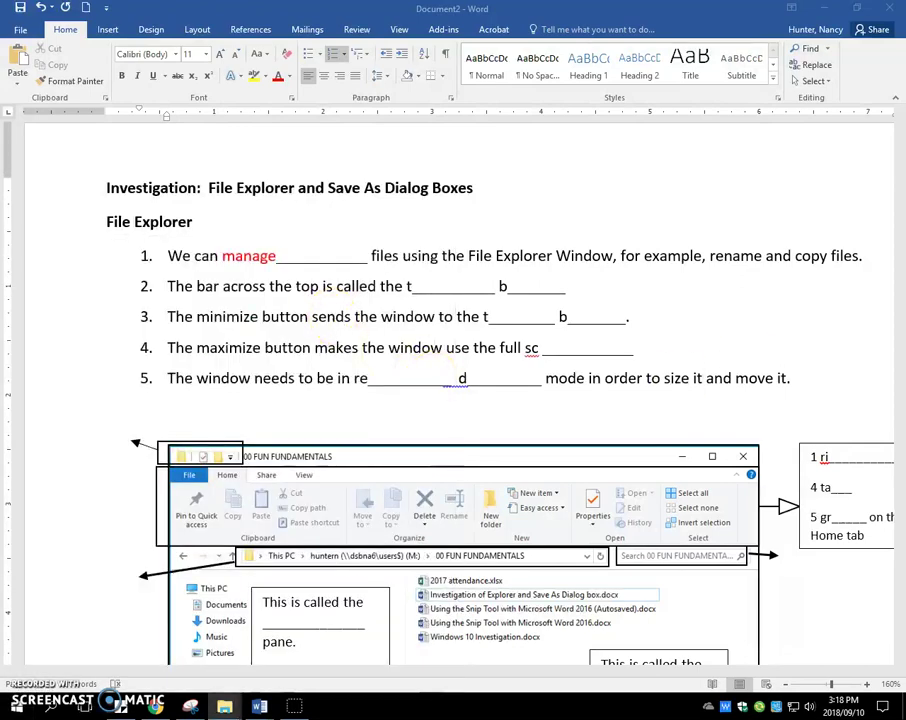
left_click_drag(839, 196, 377, 219)
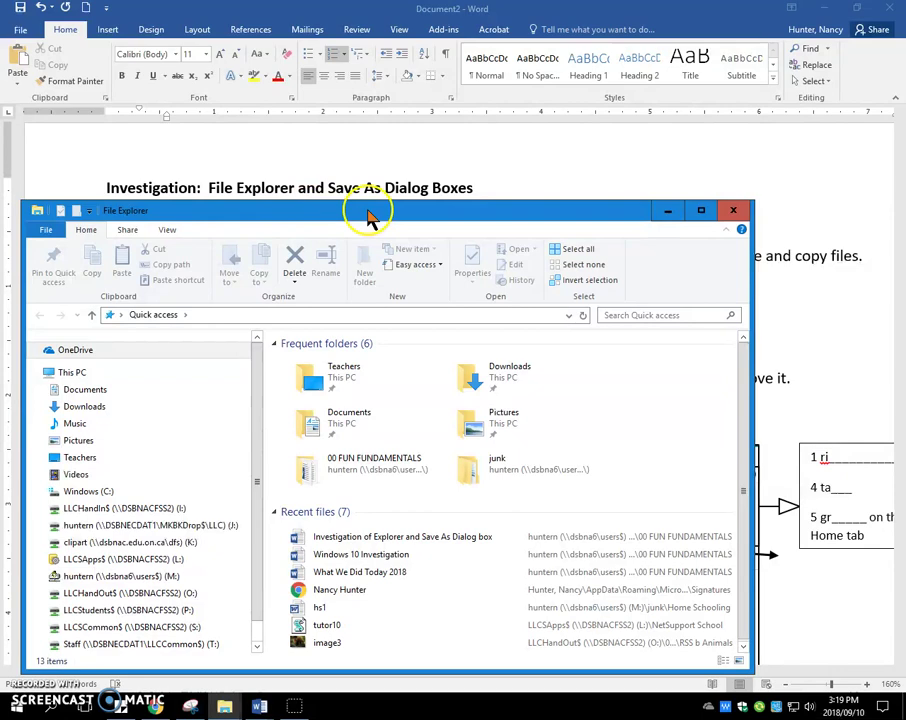
left_click_drag(370, 218, 415, 404)
left_click(415, 286)
Answer question 2 with 'title bar' and colour that answer red.
type("itlte")
key("BackSpace")
key("BackSpace")
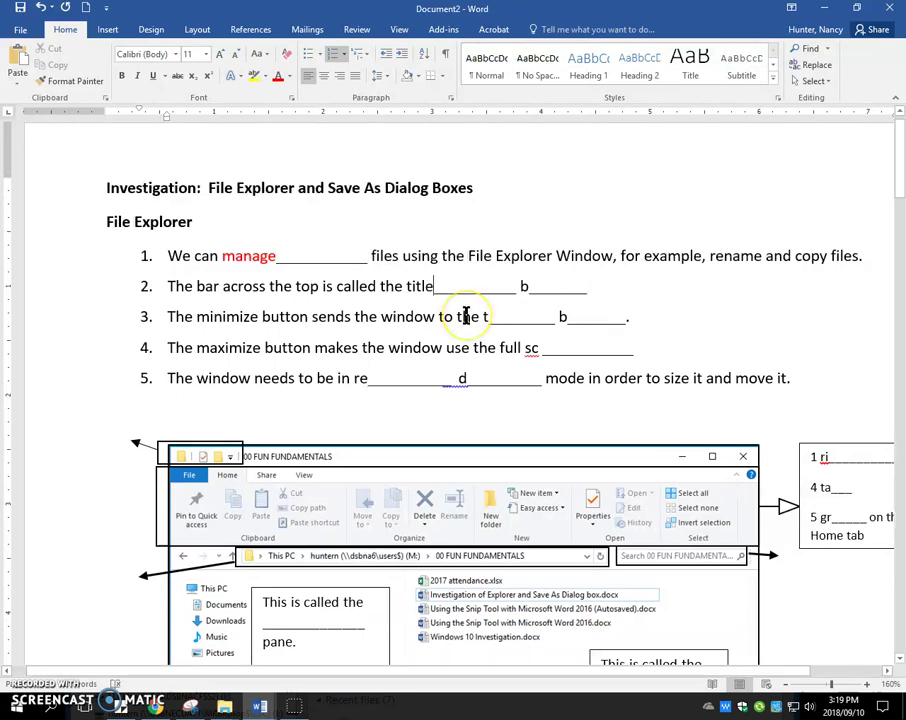
key("Right")
key("Right")
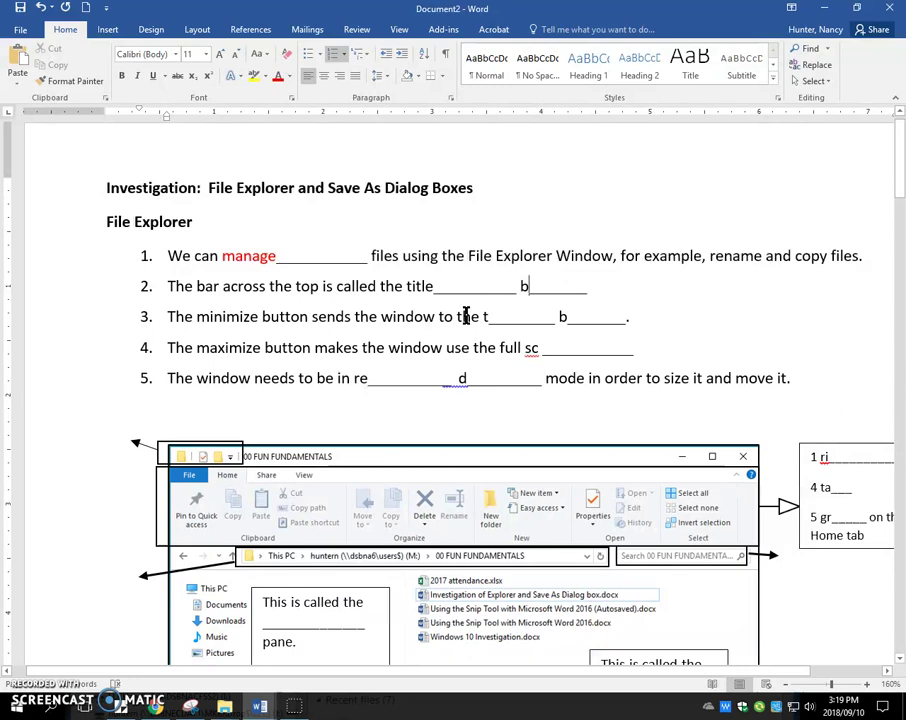
type("ar")
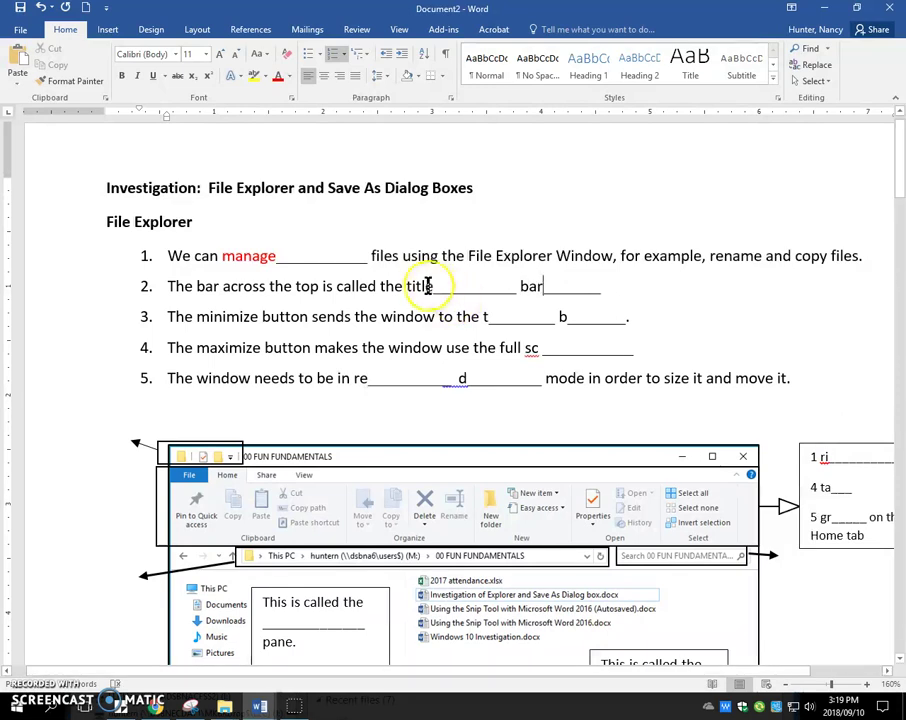
left_click_drag(407, 285, 499, 290)
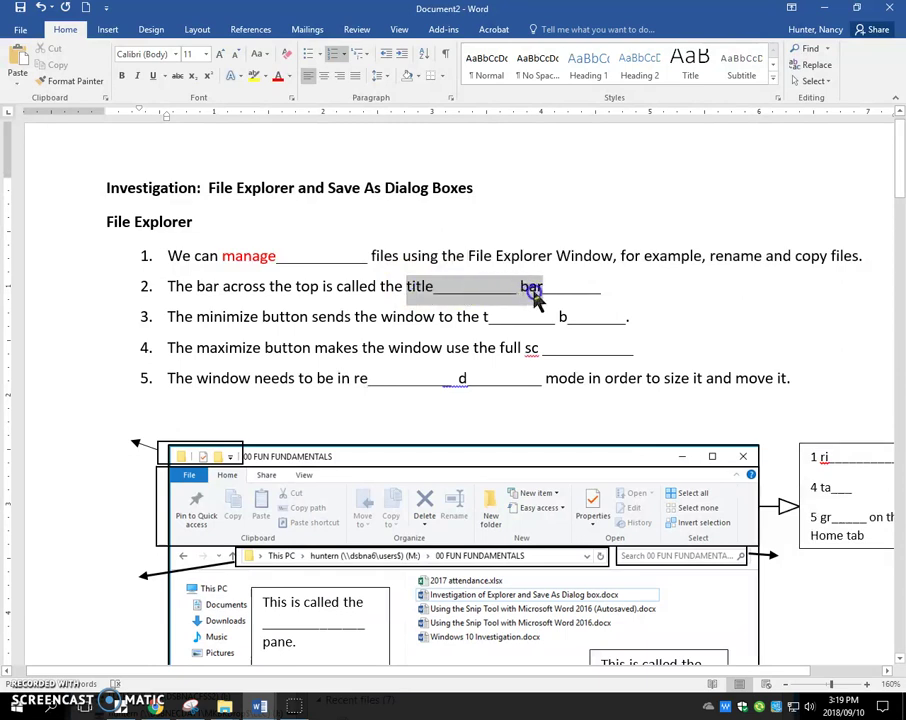
left_click(608, 267)
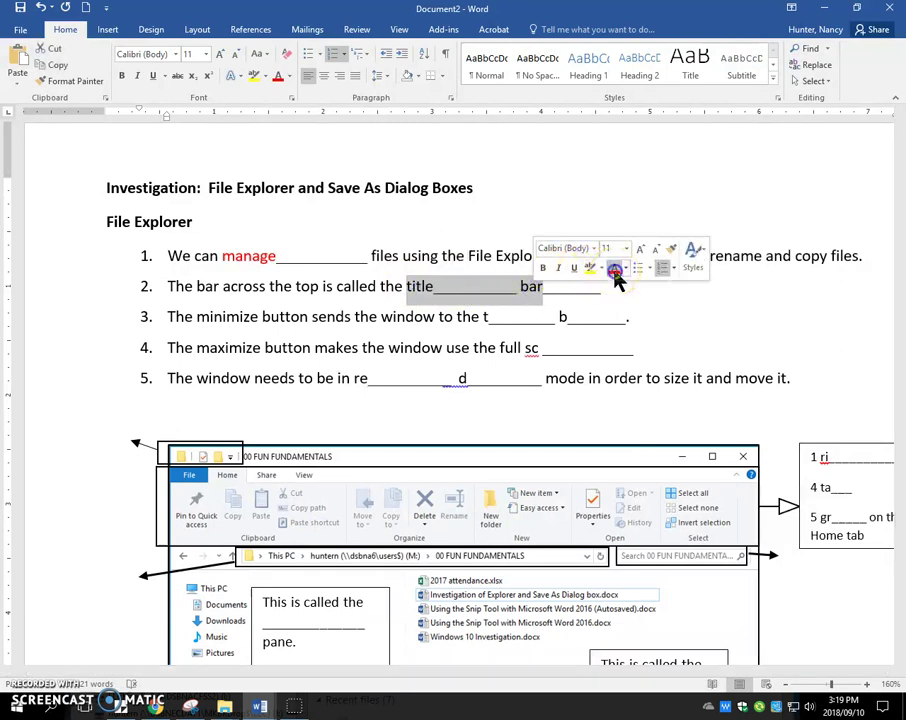
left_click(566, 317)
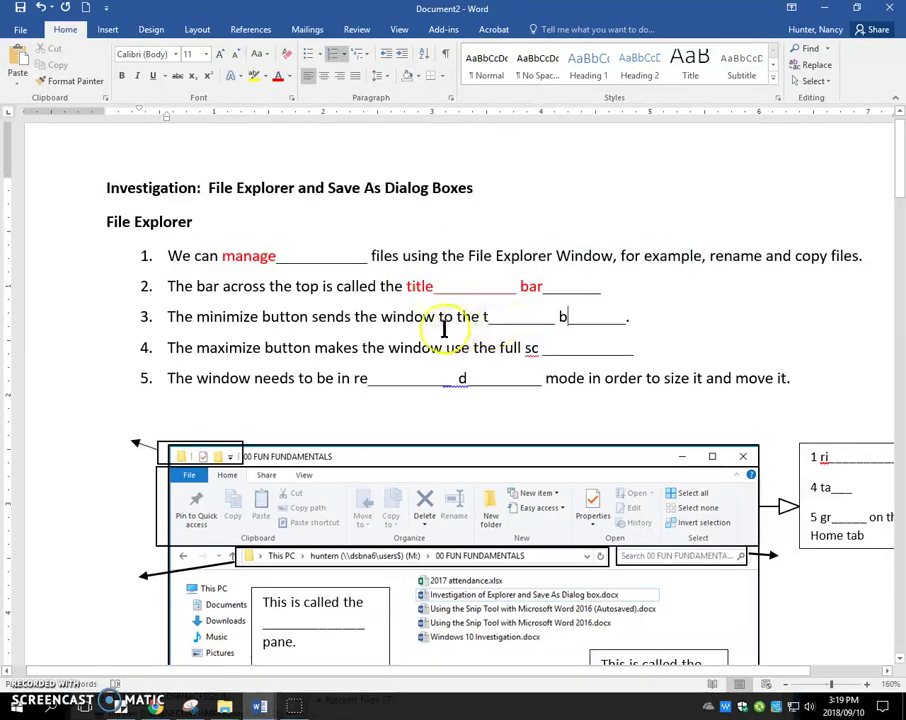
Fill question 3's two blanks with 'task' and 'bar'.
left_click(490, 316)
type("ask")
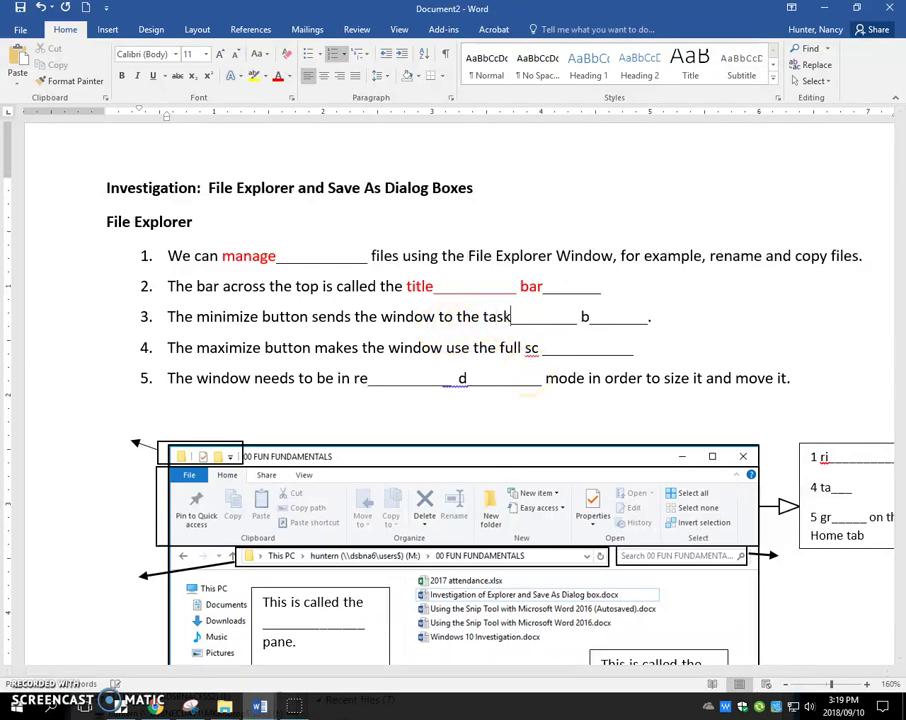
left_click(587, 316)
type("bar")
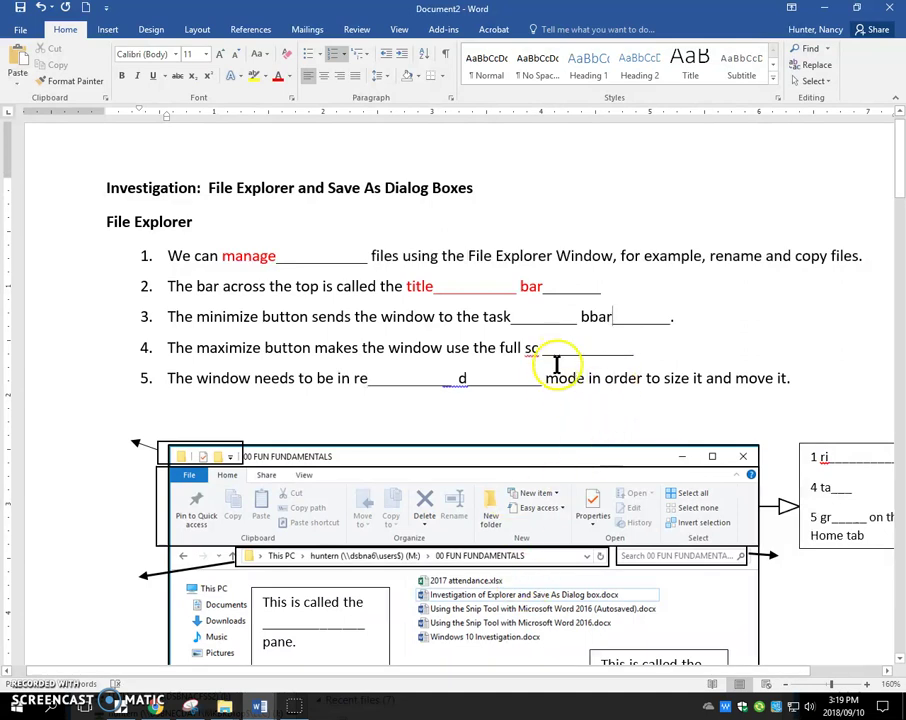
left_click(228, 707)
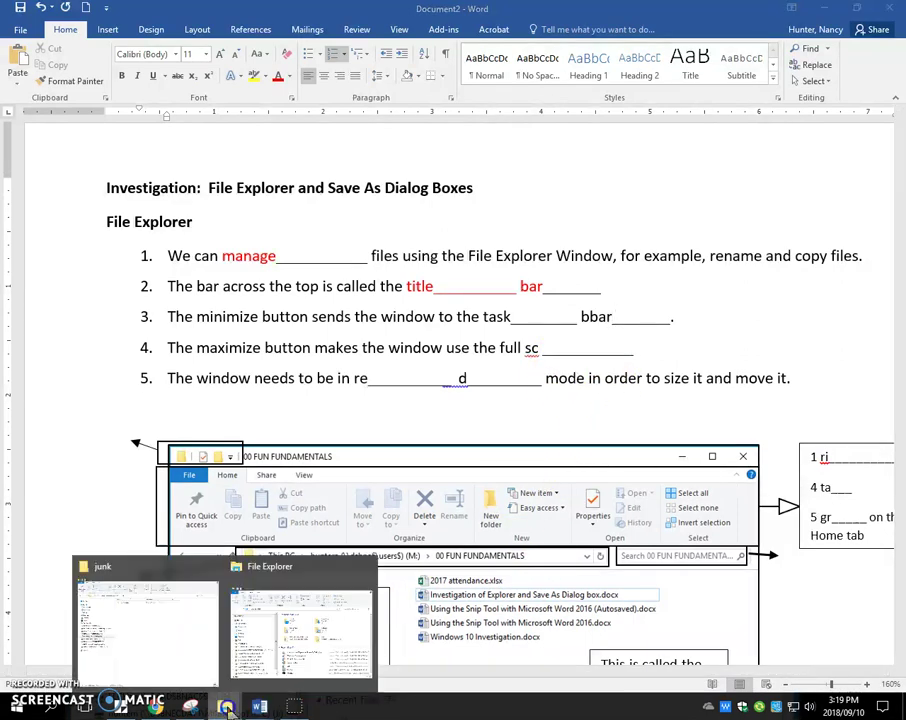
left_click(282, 658)
left_click_drag(399, 410, 405, 328)
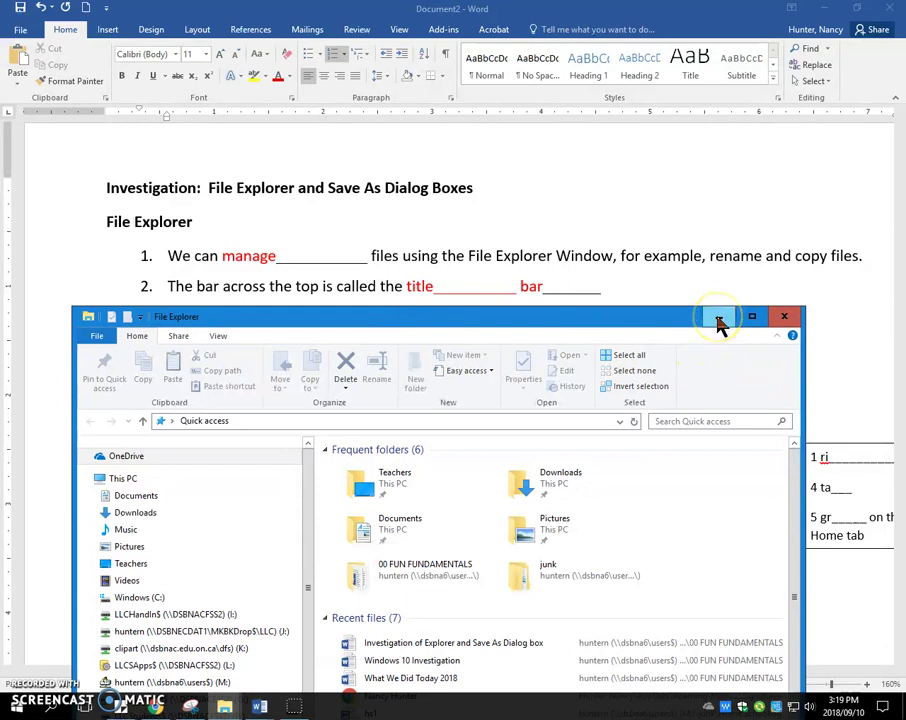
mouse_move(227, 707)
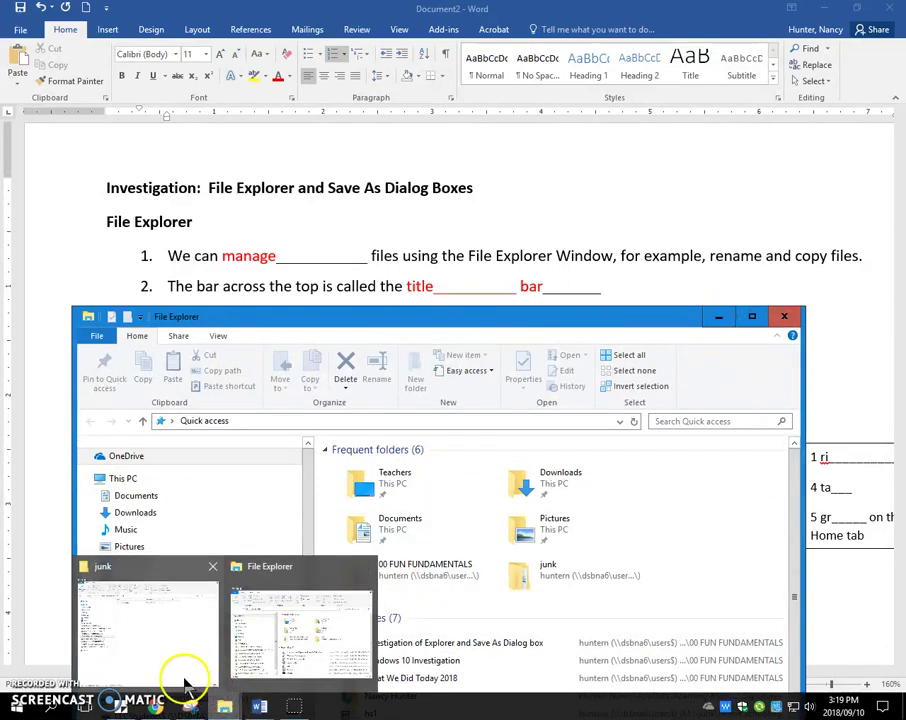
mouse_move(168, 655)
mouse_move(268, 640)
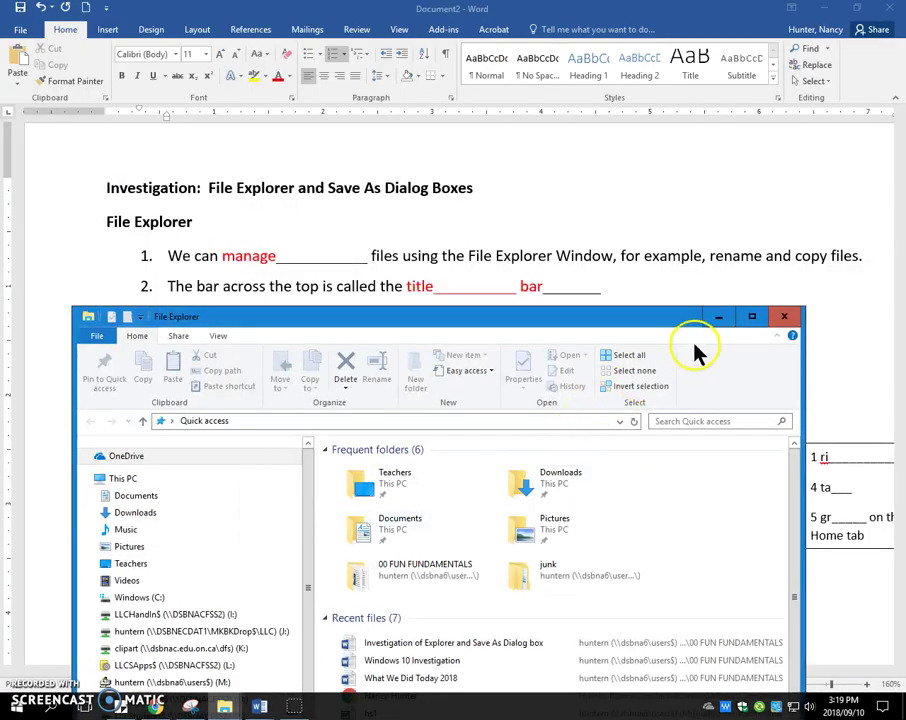
left_click(721, 318)
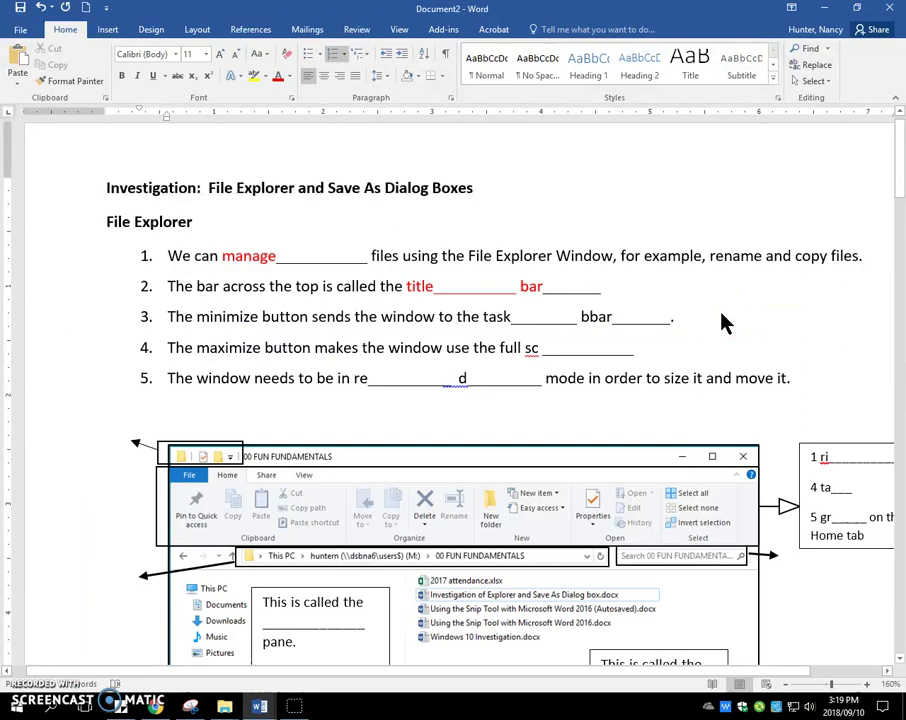
left_click(321, 611)
left_click(224, 706)
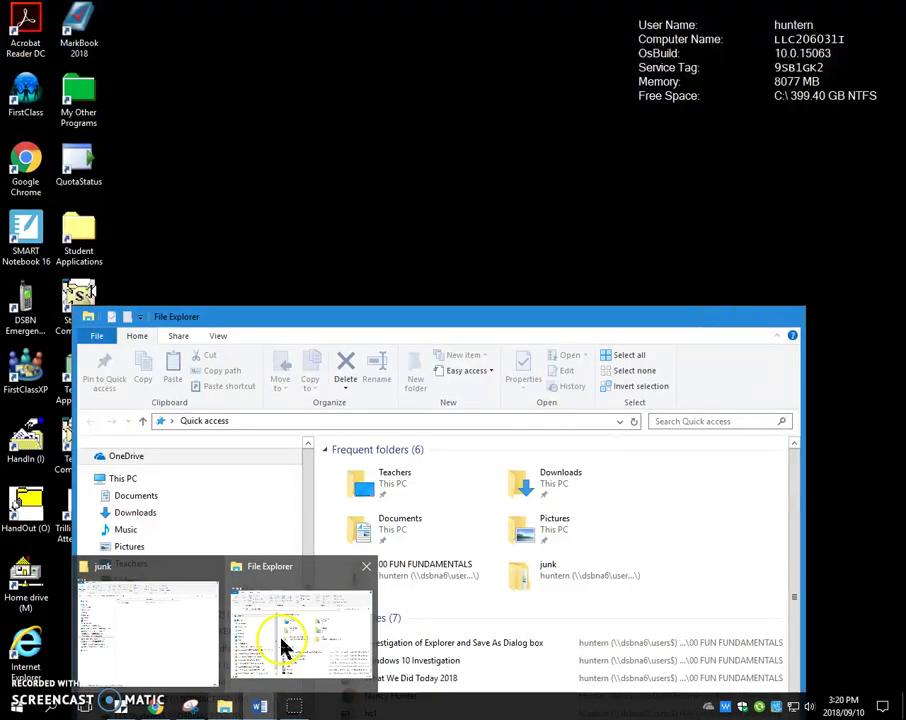
left_click(283, 645)
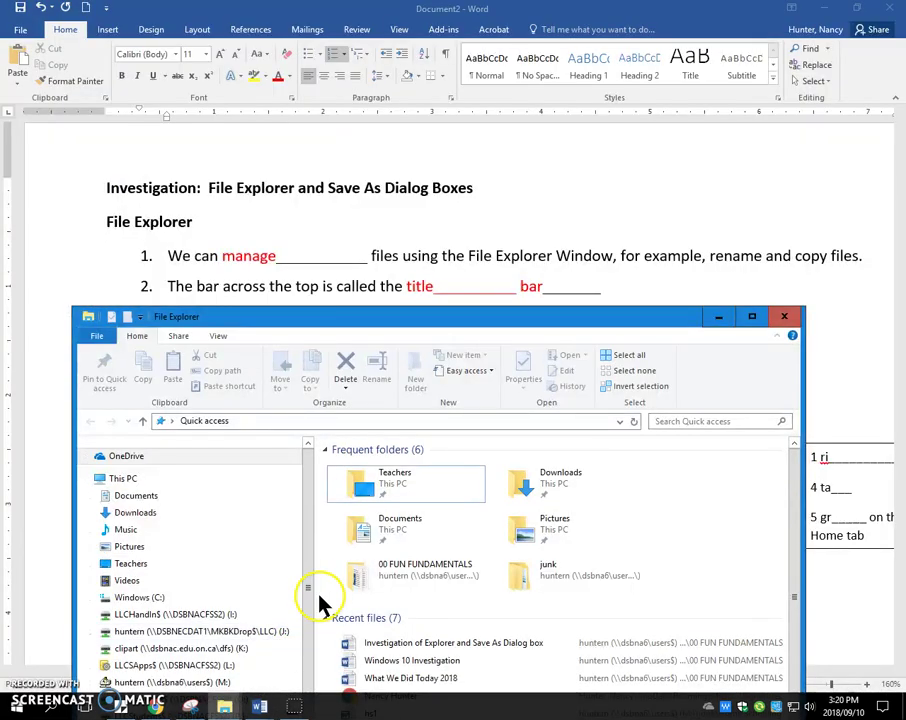
left_click_drag(543, 326, 545, 409)
Remove the stray 'b' in question 3 and colour the 'task bar' answer red.
left_click(590, 318)
key("BackSpace")
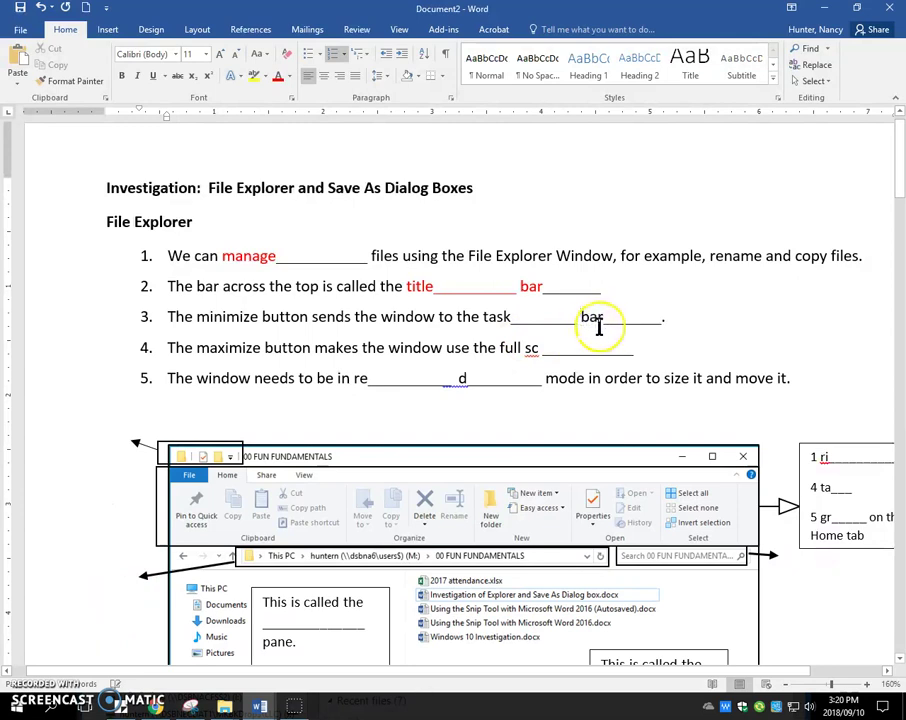
left_click_drag(601, 316, 485, 316)
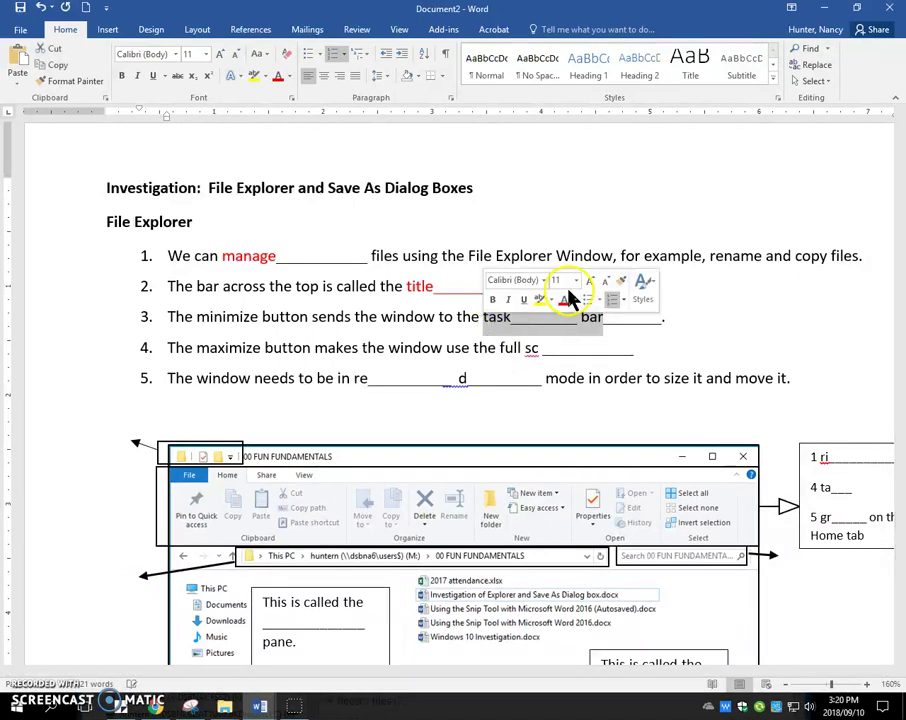
left_click(564, 300)
left_click(359, 367)
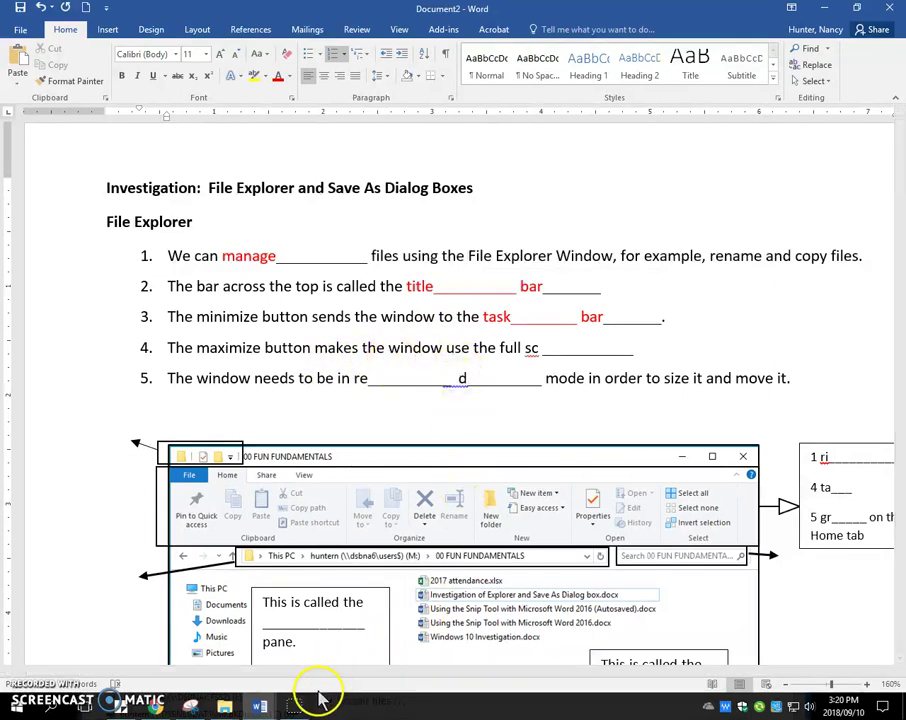
Bring the Quick access Explorer window forward, maximize it, then restore its smaller size.
mouse_move(226, 706)
left_click(297, 660)
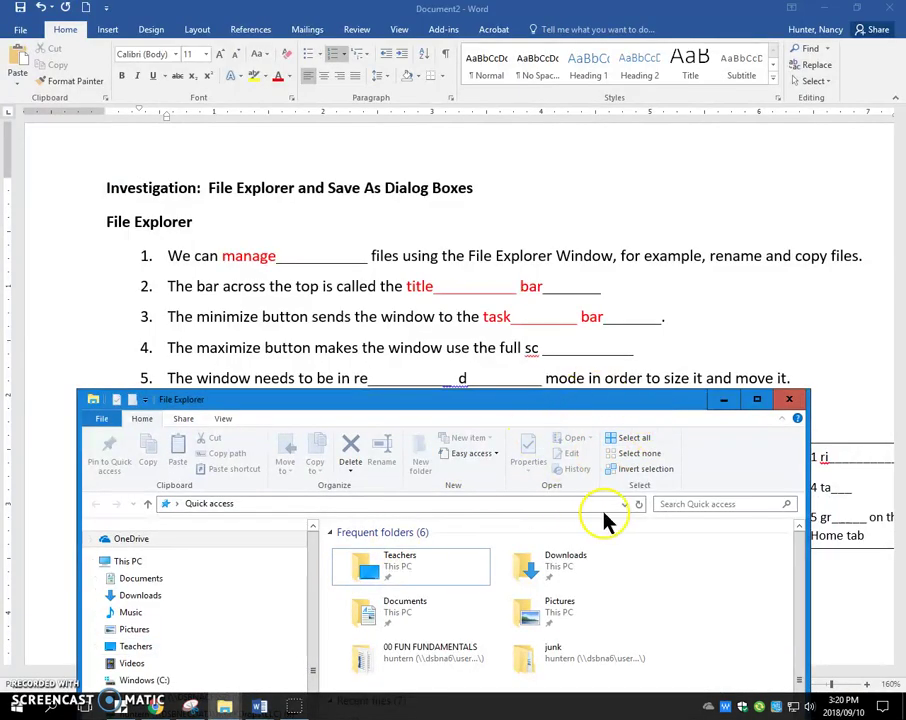
left_click(757, 401)
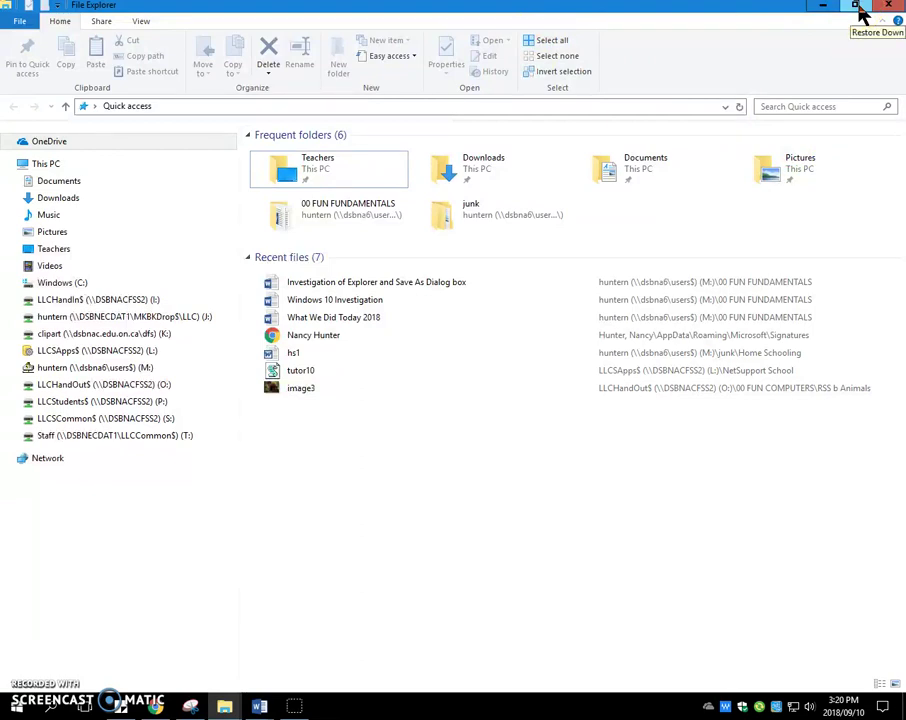
left_click(858, 8)
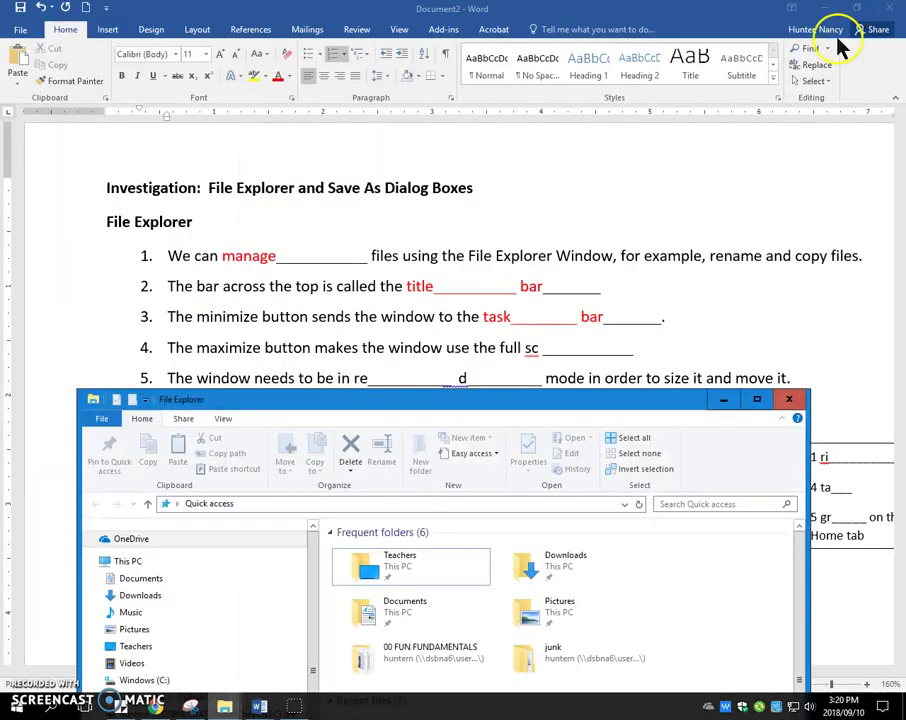
Resize the Explorer window wide enough to show all folders and files, then move it down.
left_click_drag(572, 400, 553, 158)
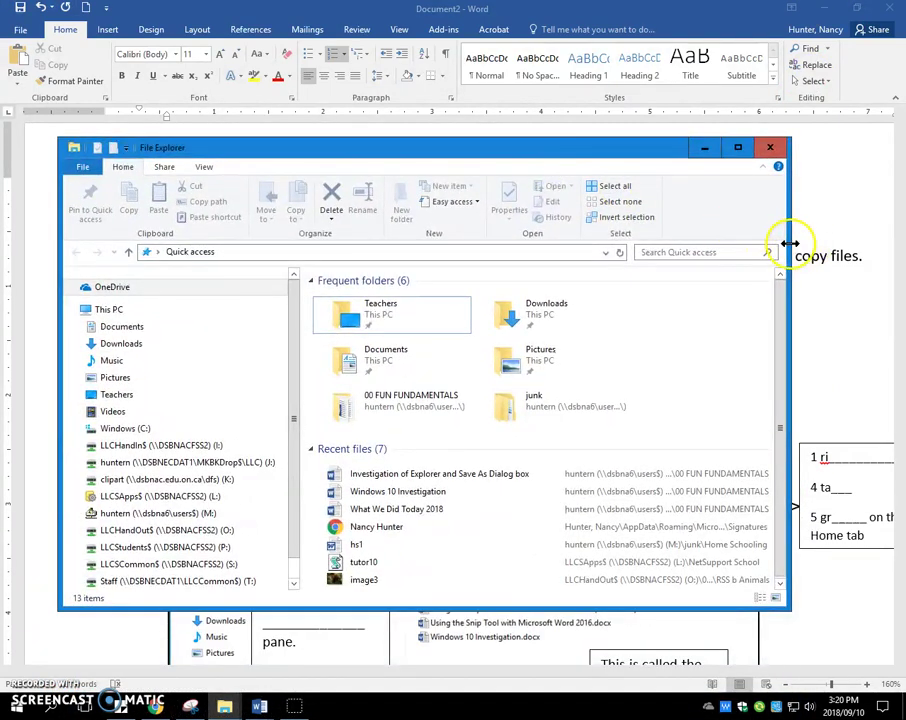
left_click_drag(789, 244, 387, 300)
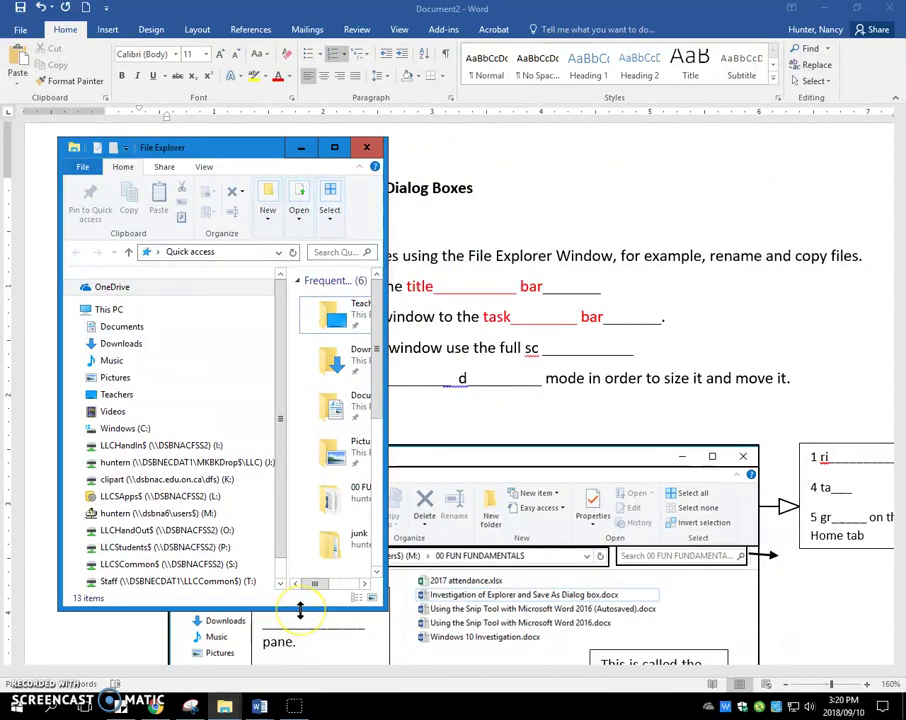
left_click_drag(299, 610, 280, 642)
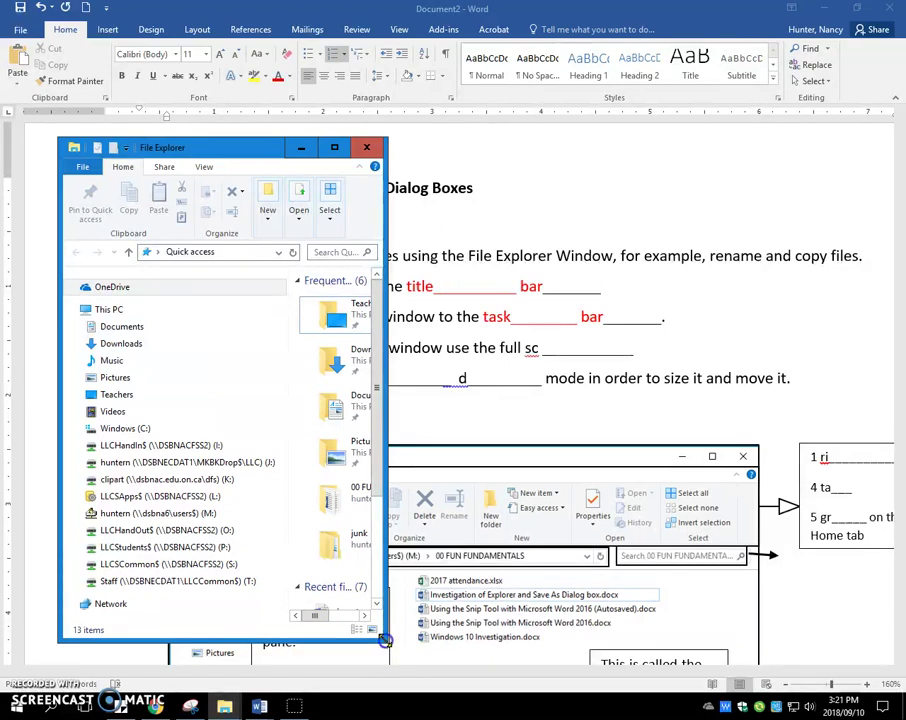
left_click_drag(389, 636, 883, 634)
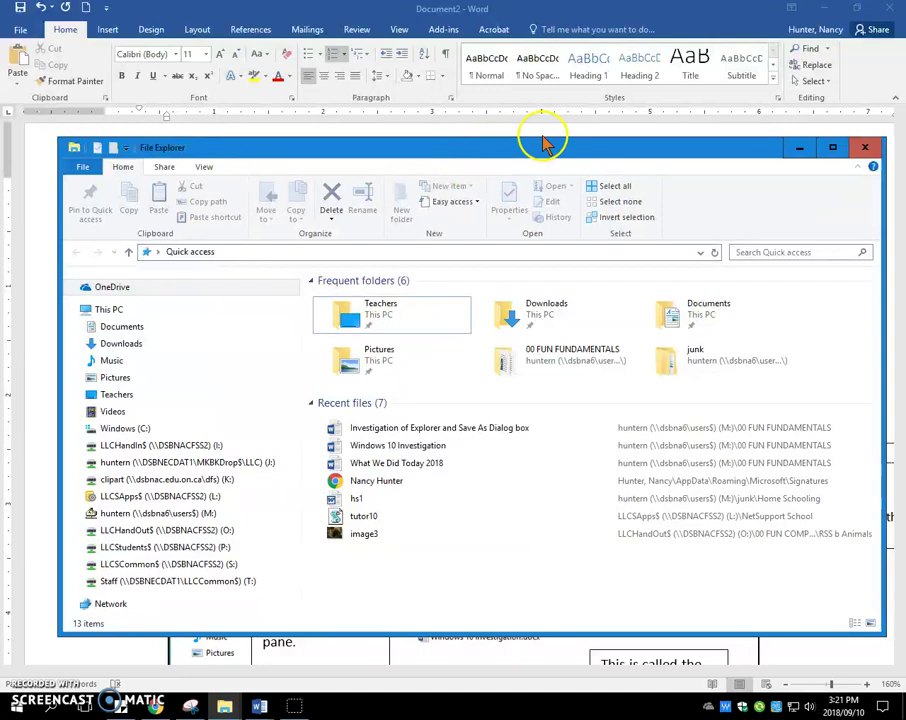
left_click_drag(538, 150, 502, 493)
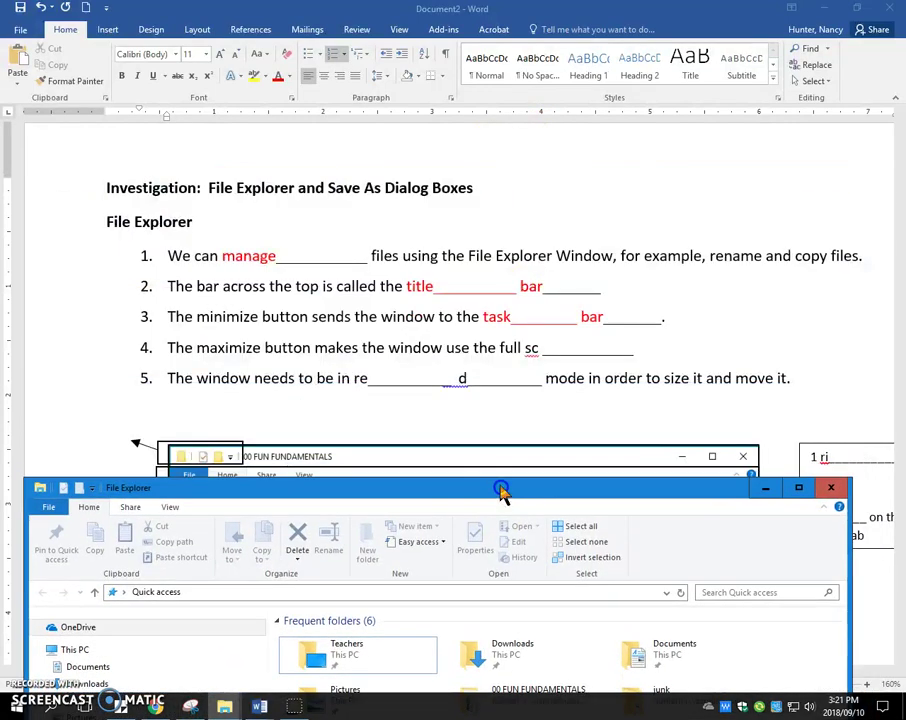
Fix question 4 to read 'the full screen' and colour that answer red.
left_click(535, 354)
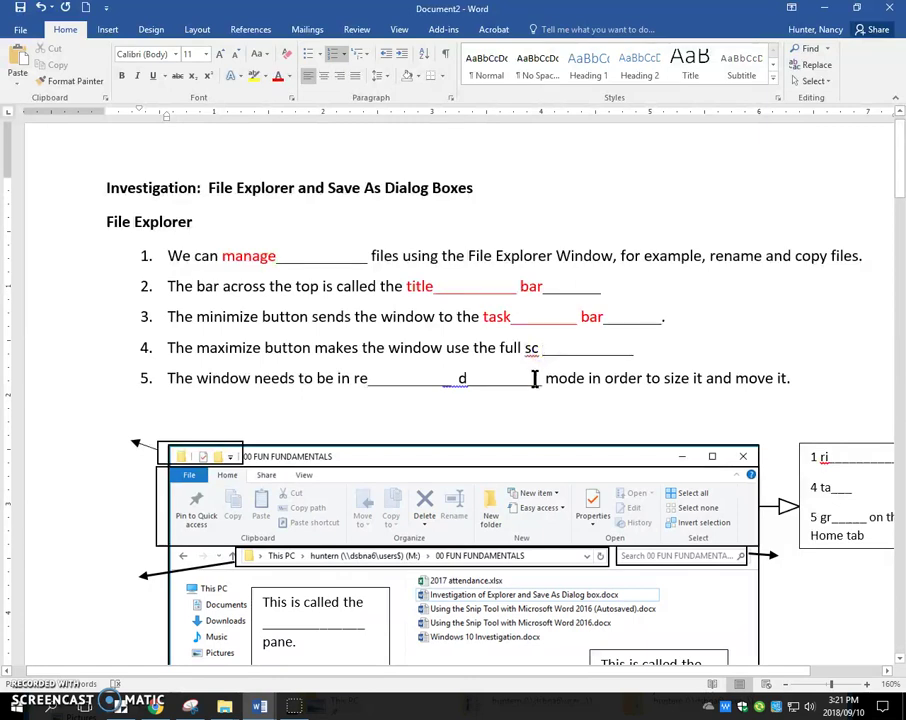
key("BackSpace")
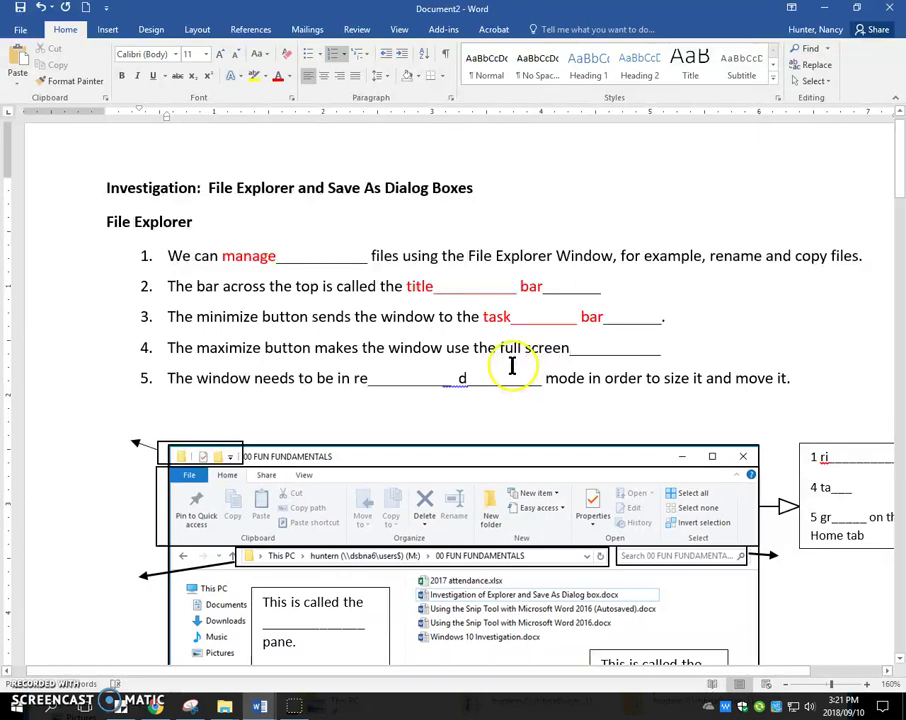
left_click_drag(576, 350, 491, 350)
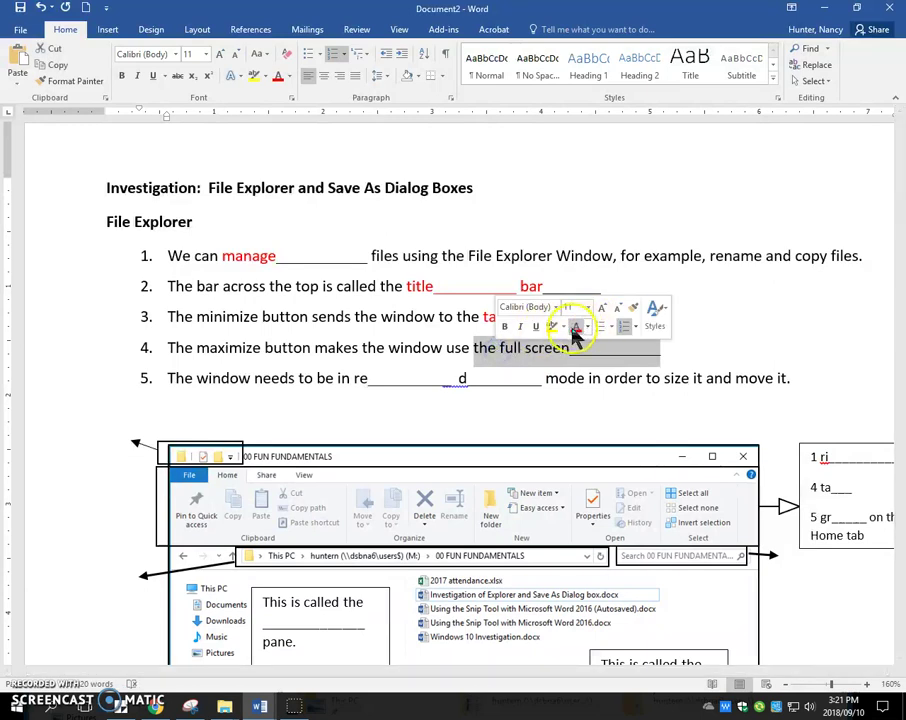
left_click(577, 327)
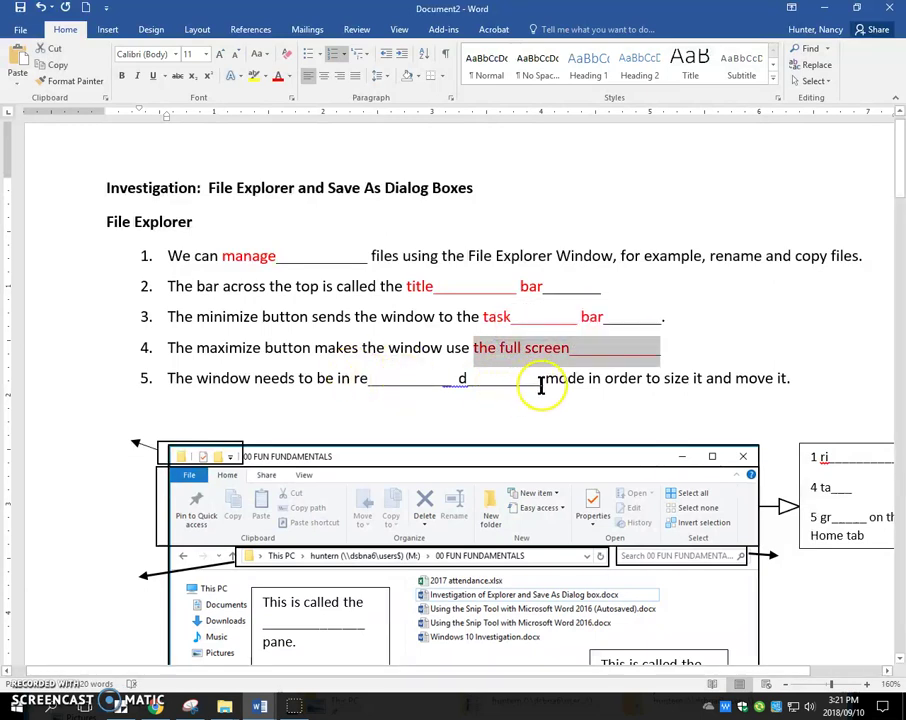
left_click_drag(541, 384, 396, 378)
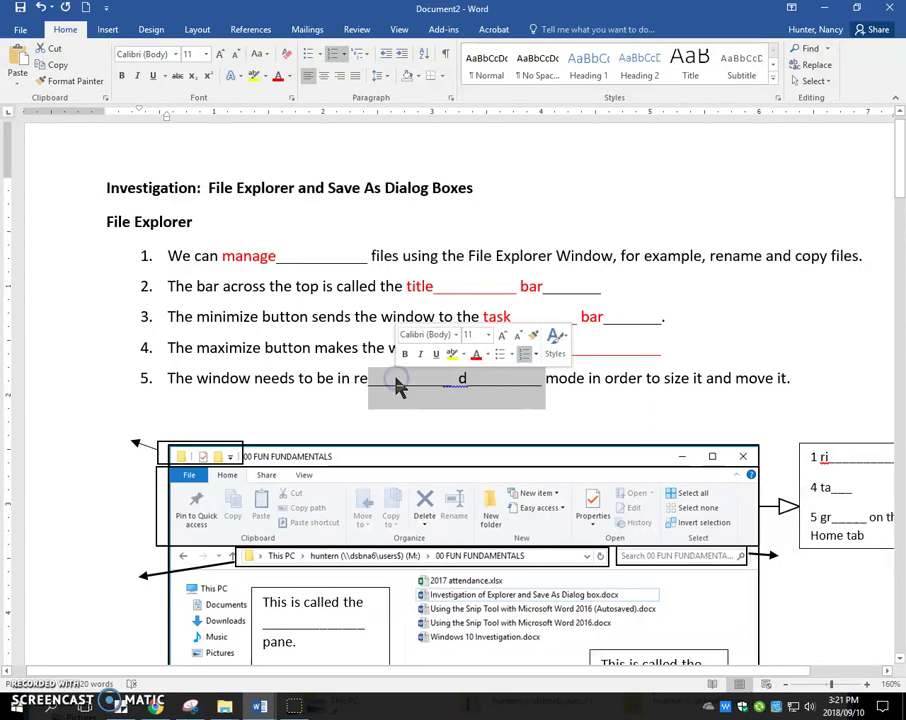
Finish question 5 as 'restore down' in red, then bring File Explorer back in front.
type("store down")
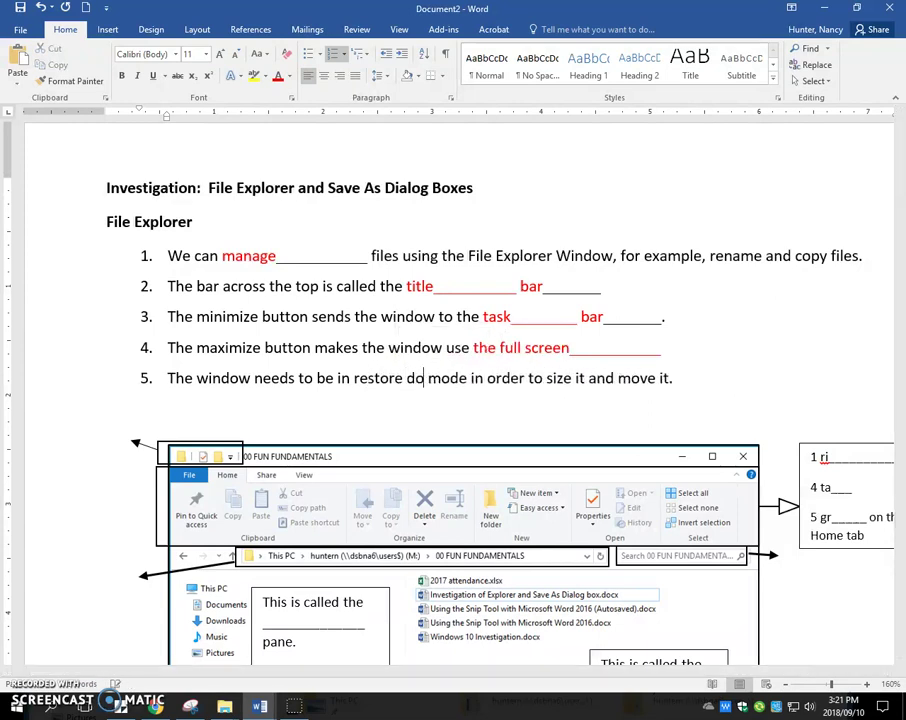
left_click_drag(445, 382, 366, 383)
left_click(444, 362)
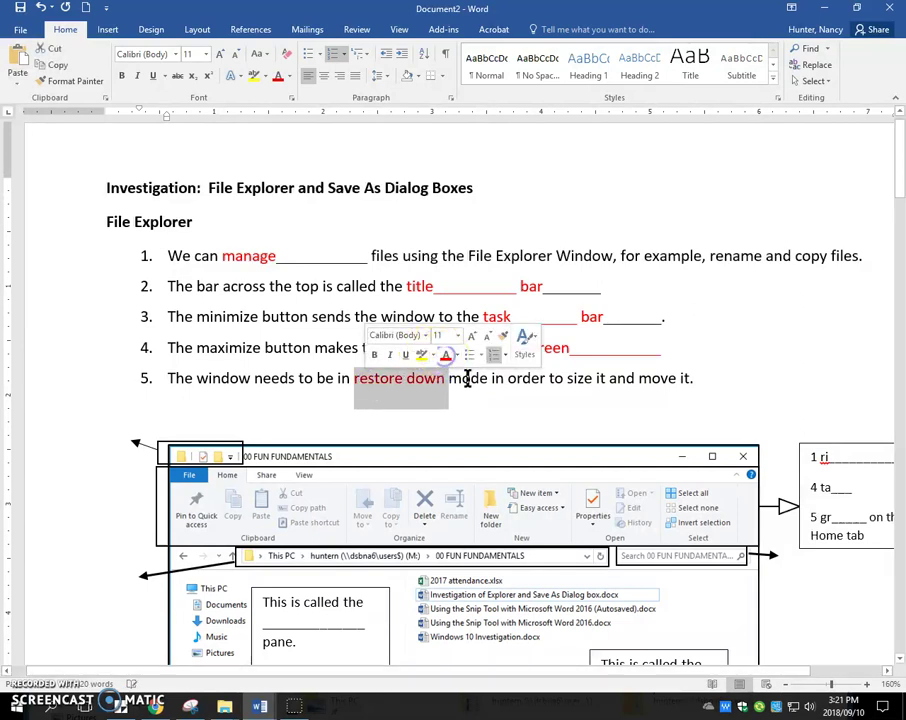
left_click(470, 378)
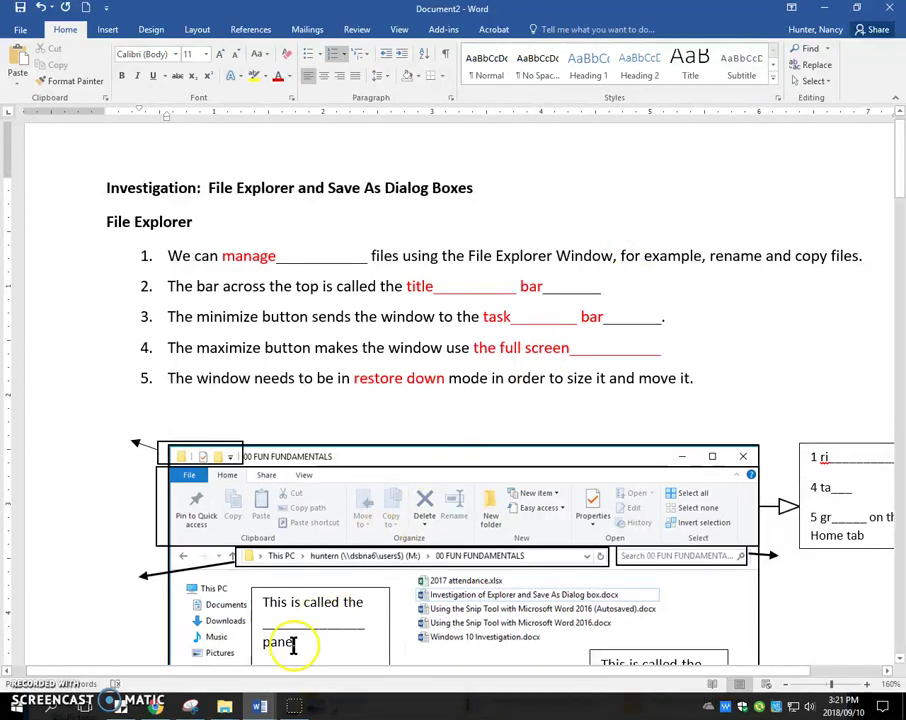
left_click(240, 706)
left_click(309, 590)
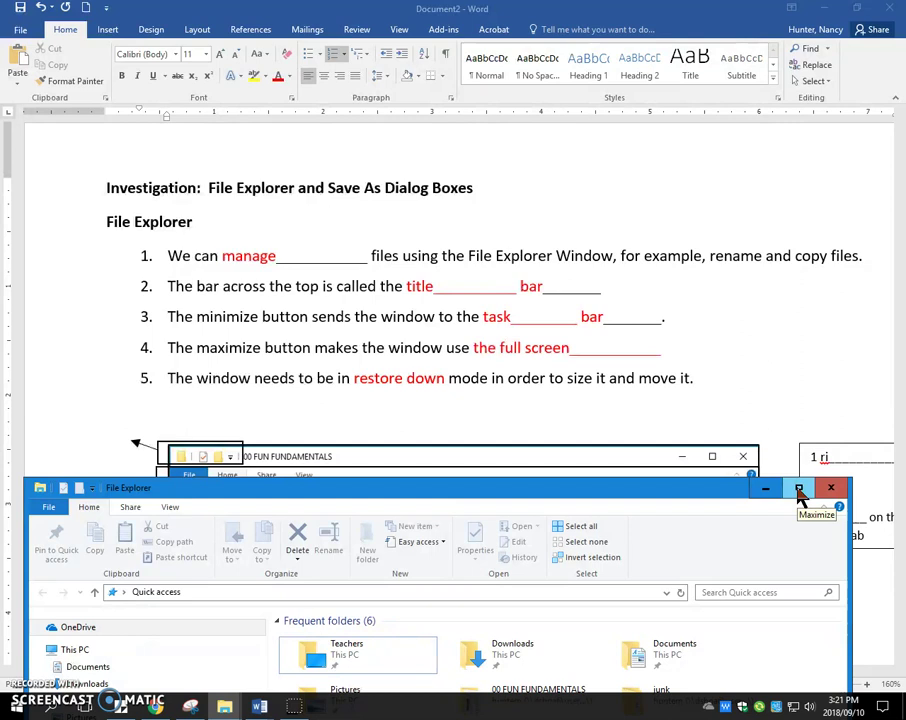
Maximize and restore the Explorer window twice, then minimize it to reveal the worksheet.
left_click(799, 489)
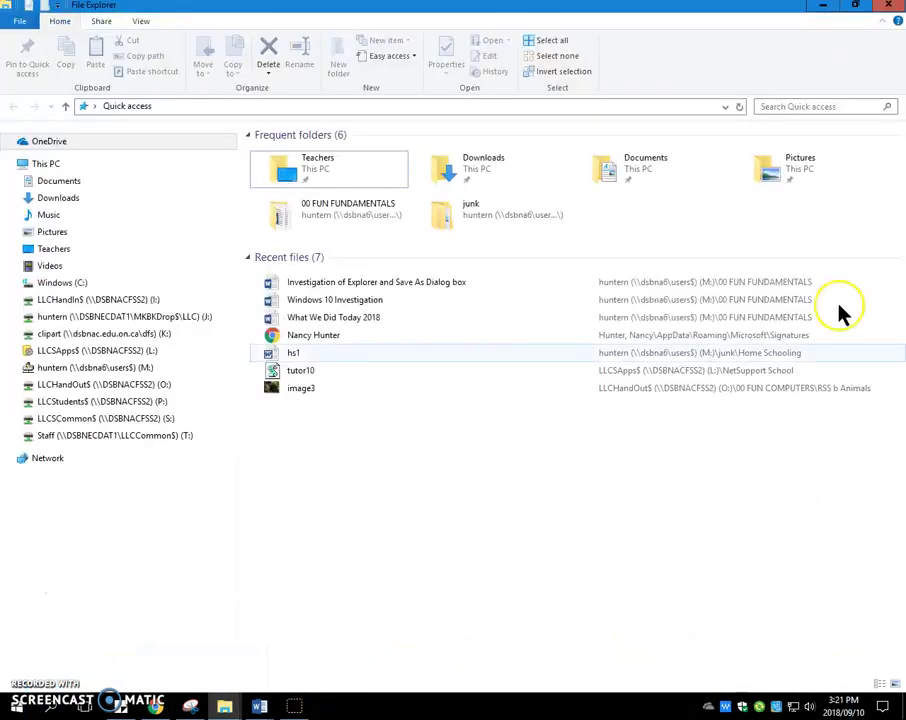
left_click(856, 8)
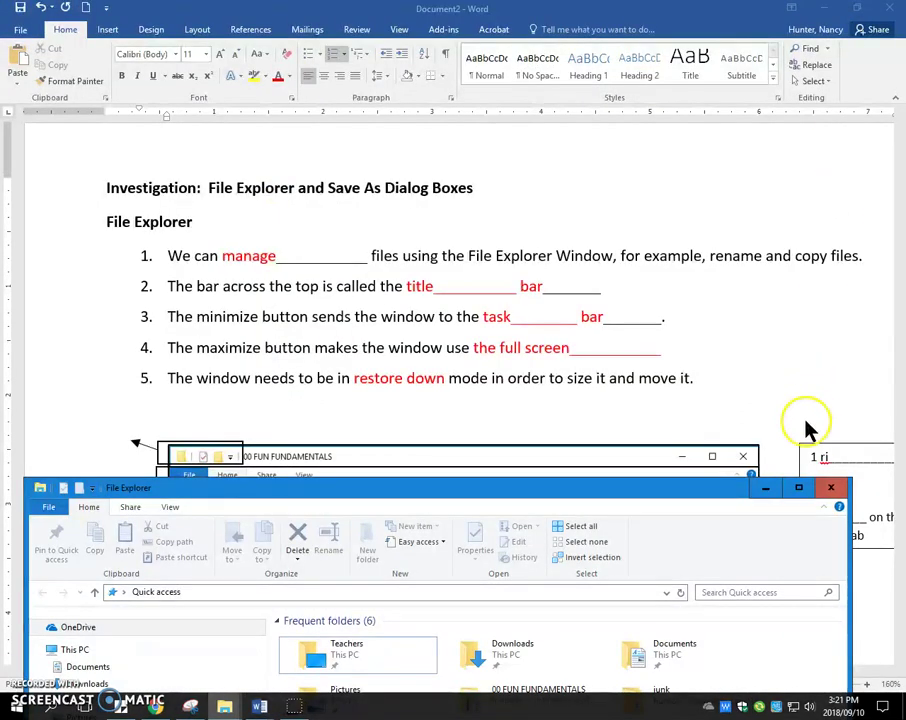
left_click(801, 489)
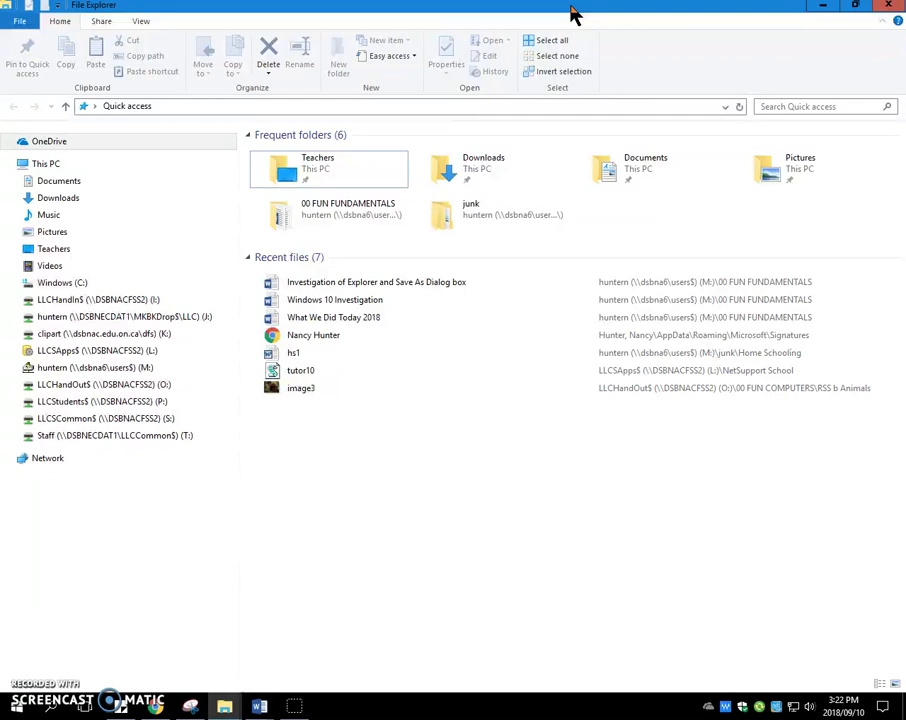
left_click_drag(572, 12, 545, 213)
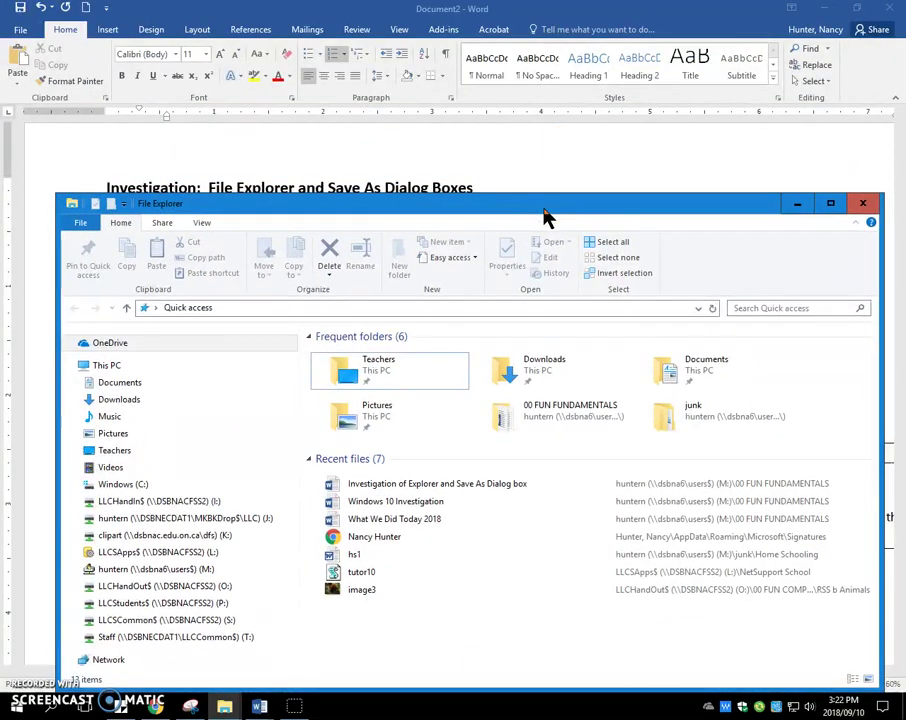
left_click(791, 206)
scroll(506, 378, "down", 5)
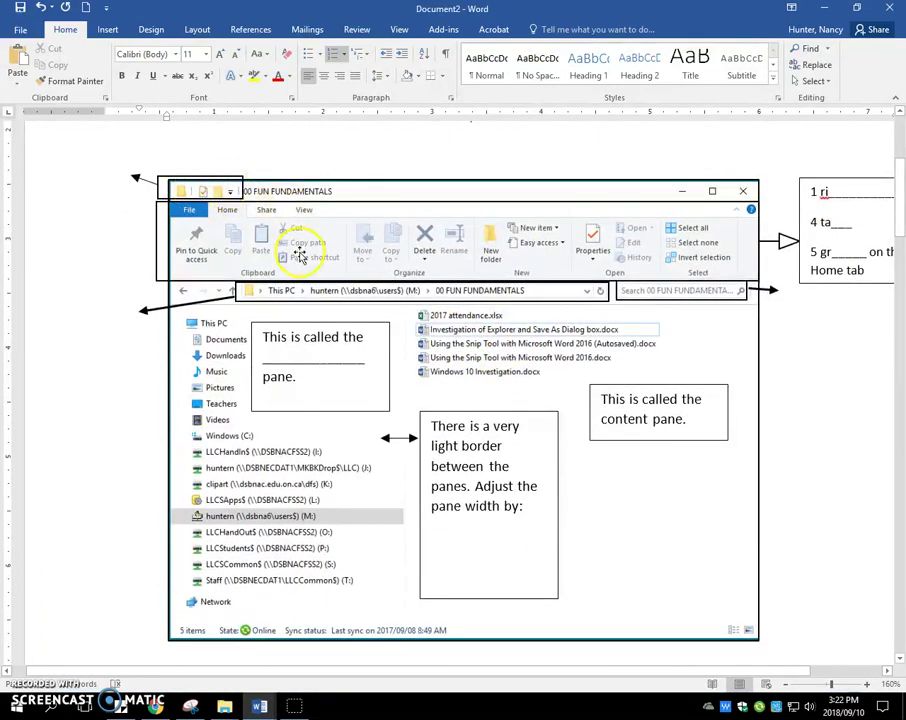
scroll(291, 255, "up", 3)
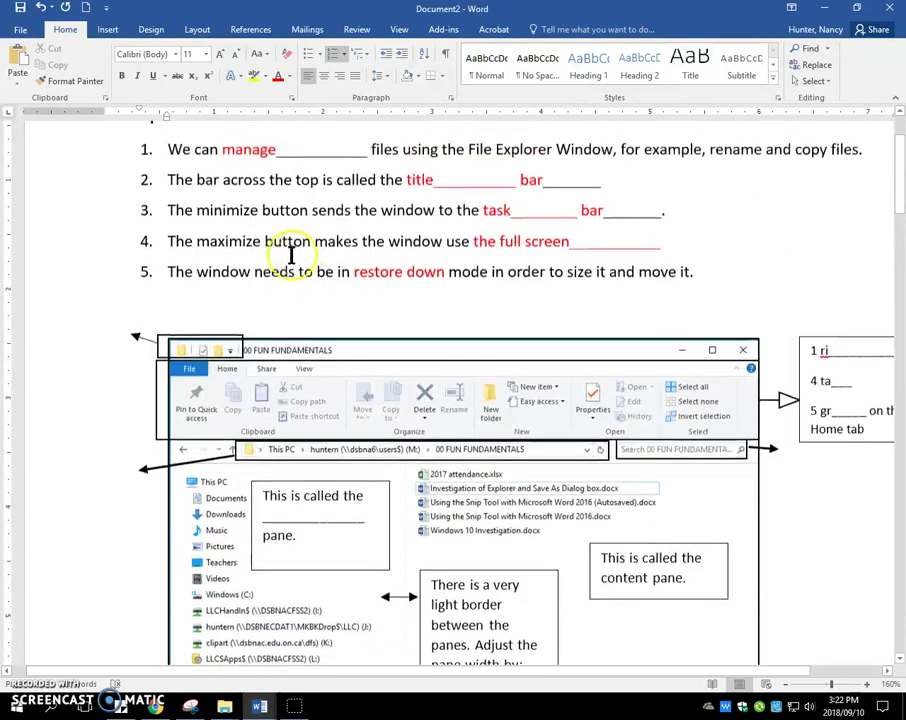
left_click(196, 338)
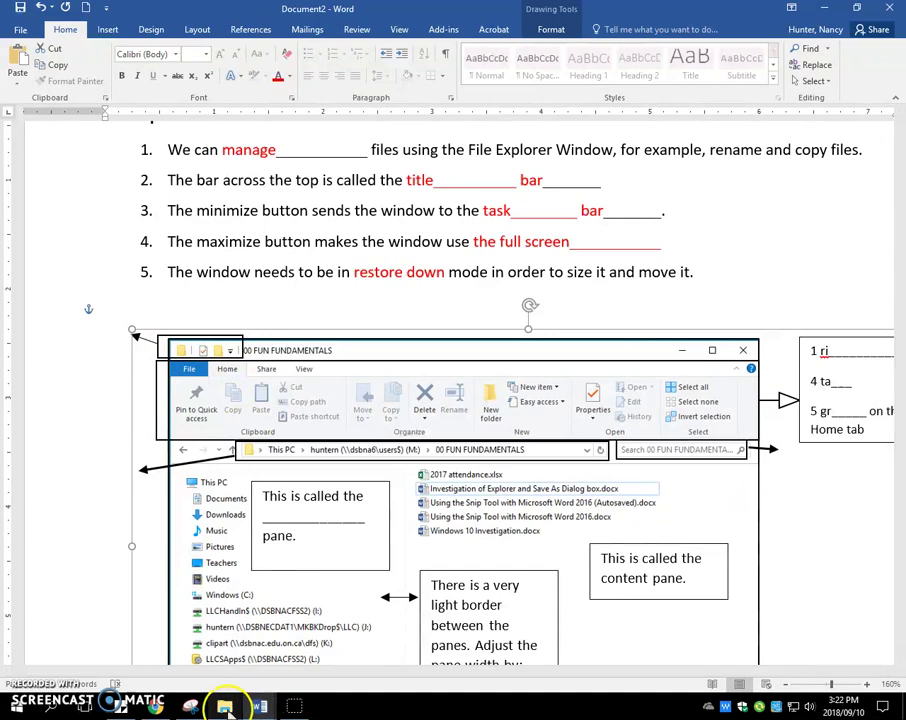
mouse_move(224, 706)
left_click(273, 665)
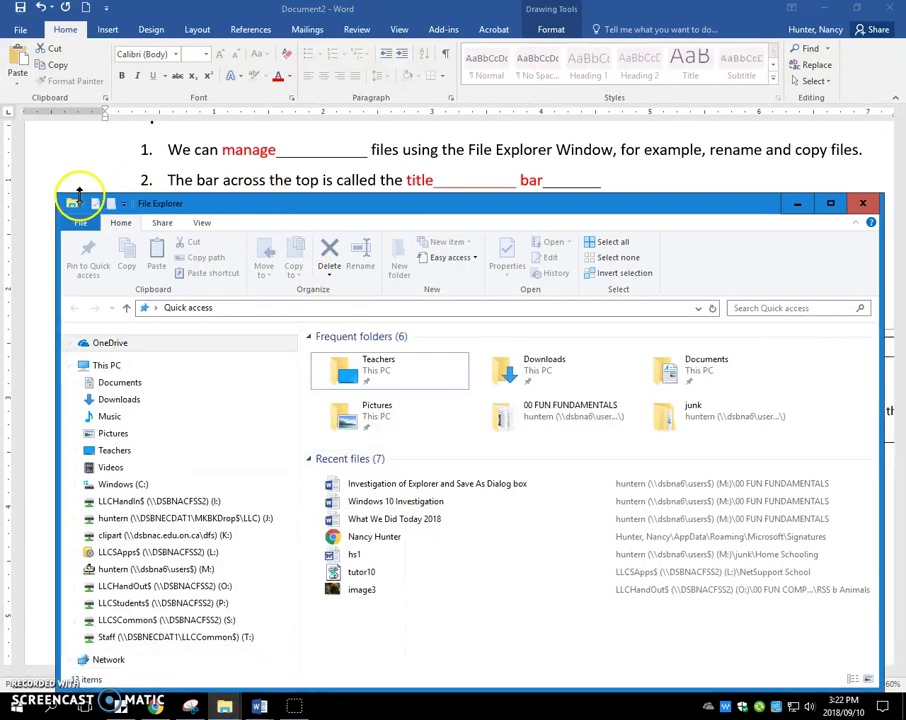
left_click_drag(220, 204, 523, 316)
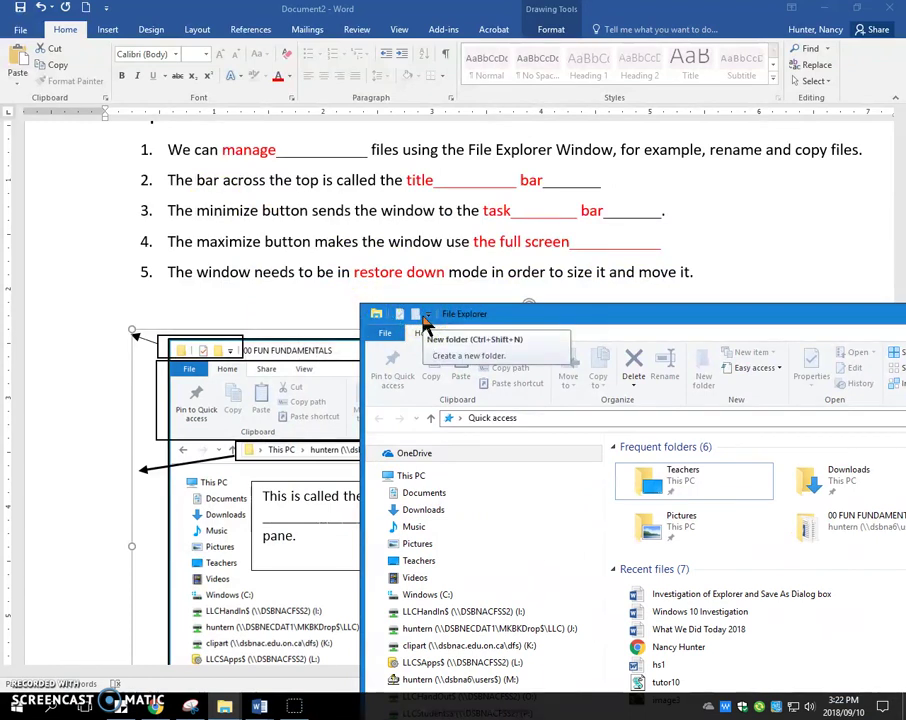
left_click(430, 316)
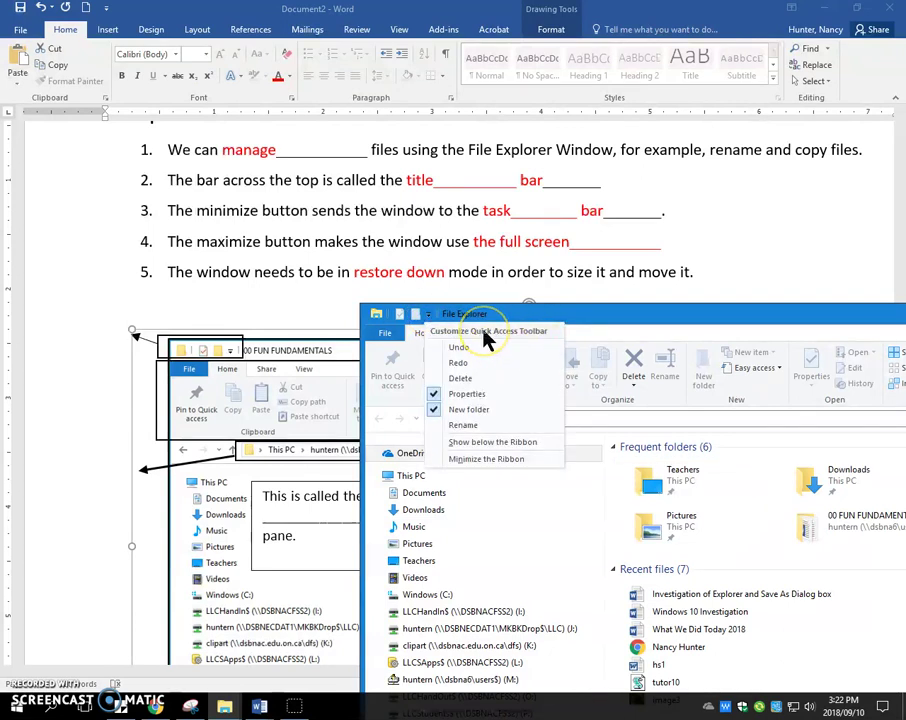
Draw a 'Quick access toolbar' text box above the diagram, then Ctrl-drag a copy onto the ribbon.
left_click(280, 285)
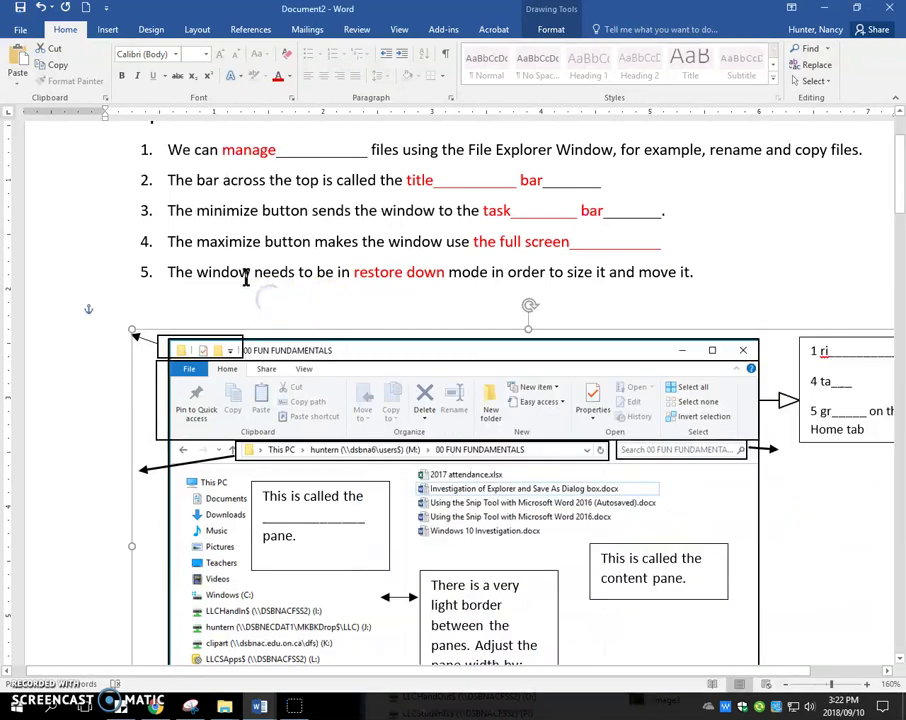
left_click(106, 30)
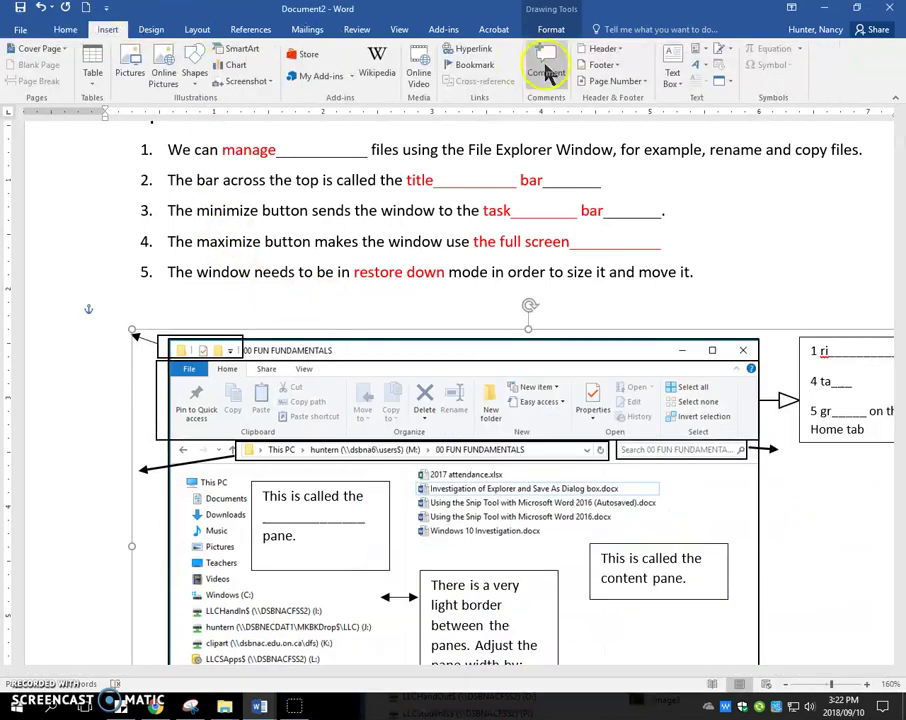
left_click(676, 84)
left_click(657, 510)
left_click_drag(117, 300, 241, 327)
type("qui")
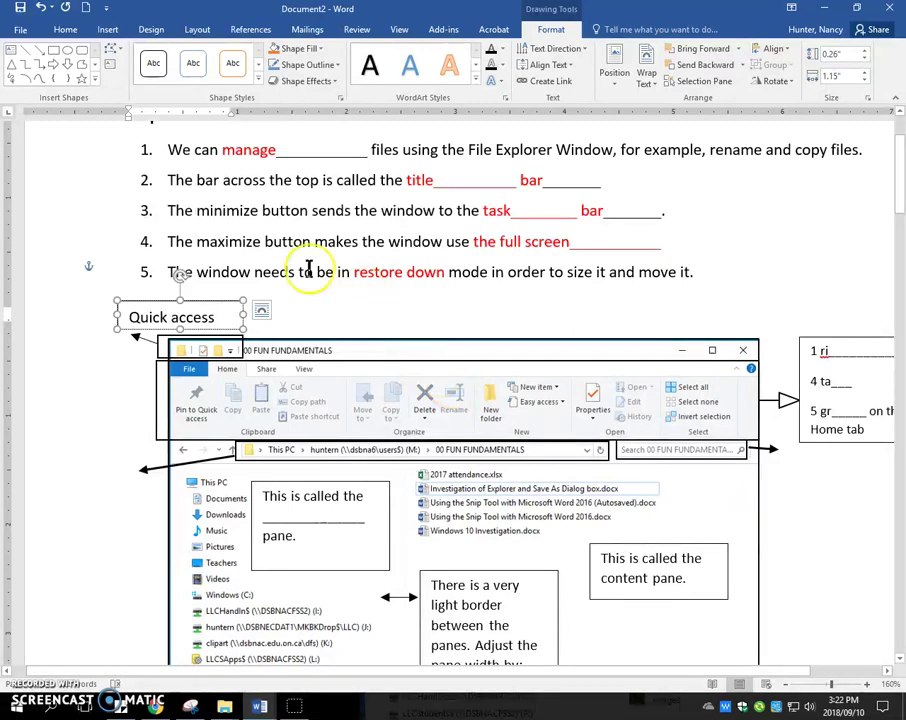
left_click(228, 318)
type("toolbar")
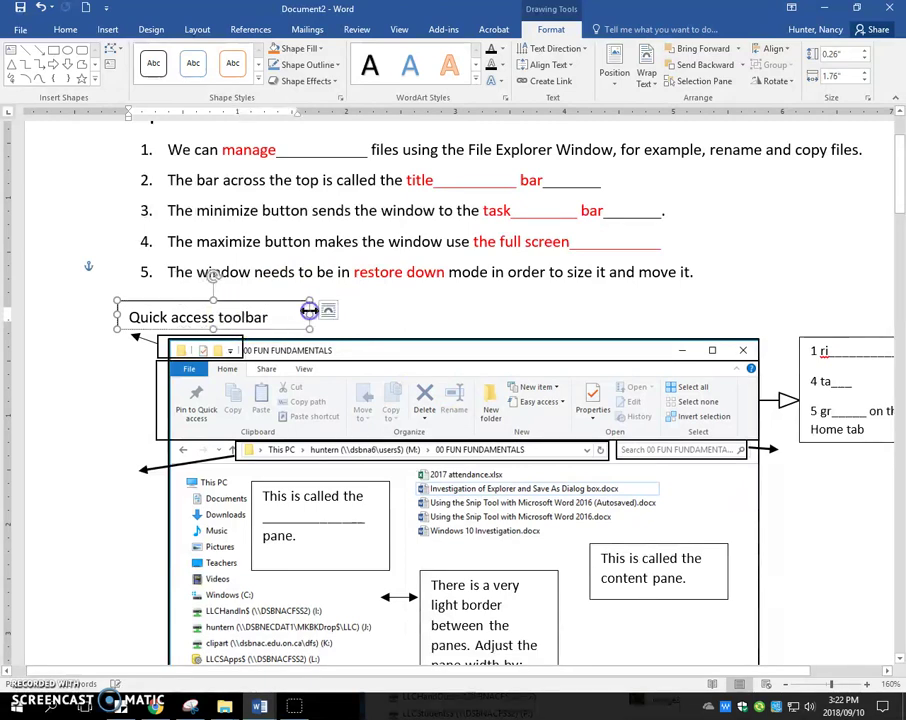
left_click_drag(292, 337, 458, 408)
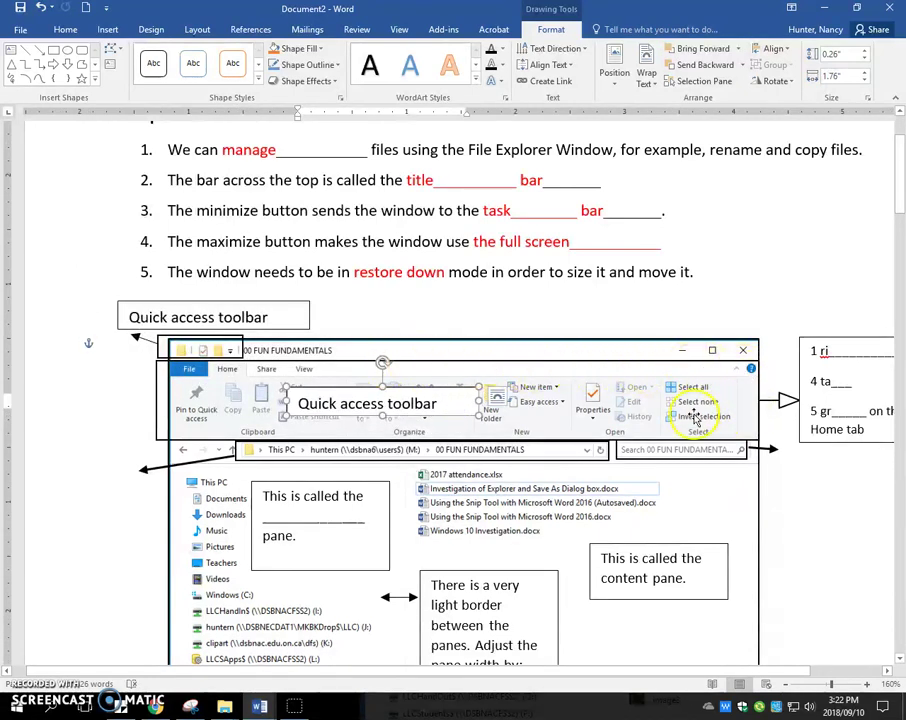
Retype the copied label as 'ribbon' and narrow its box.
left_click_drag(437, 403, 298, 404)
type("ribbon")
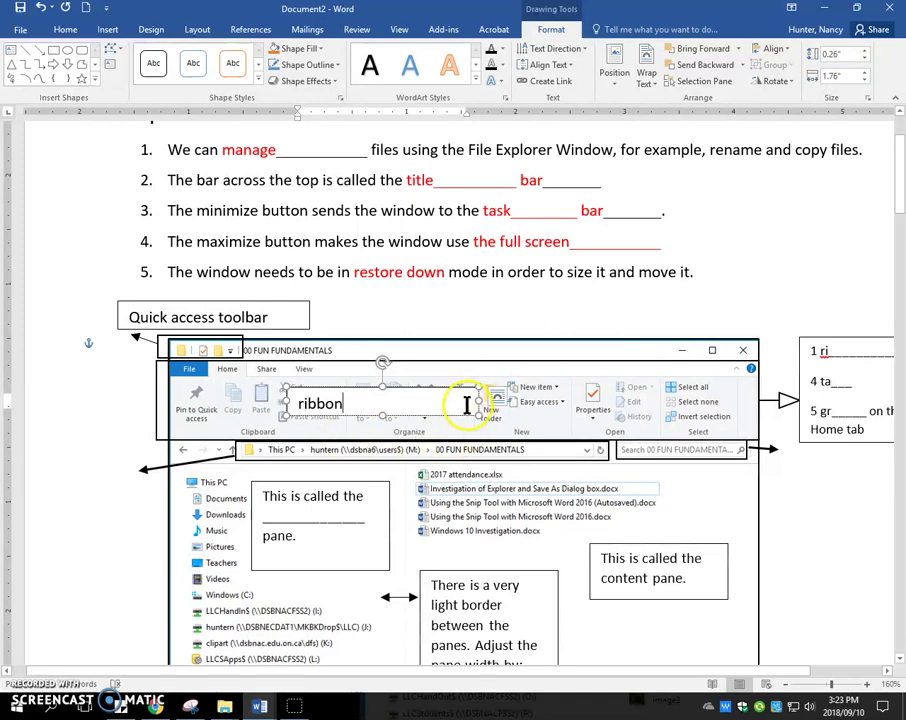
left_click_drag(477, 404, 369, 405)
left_click_drag(288, 404, 287, 404)
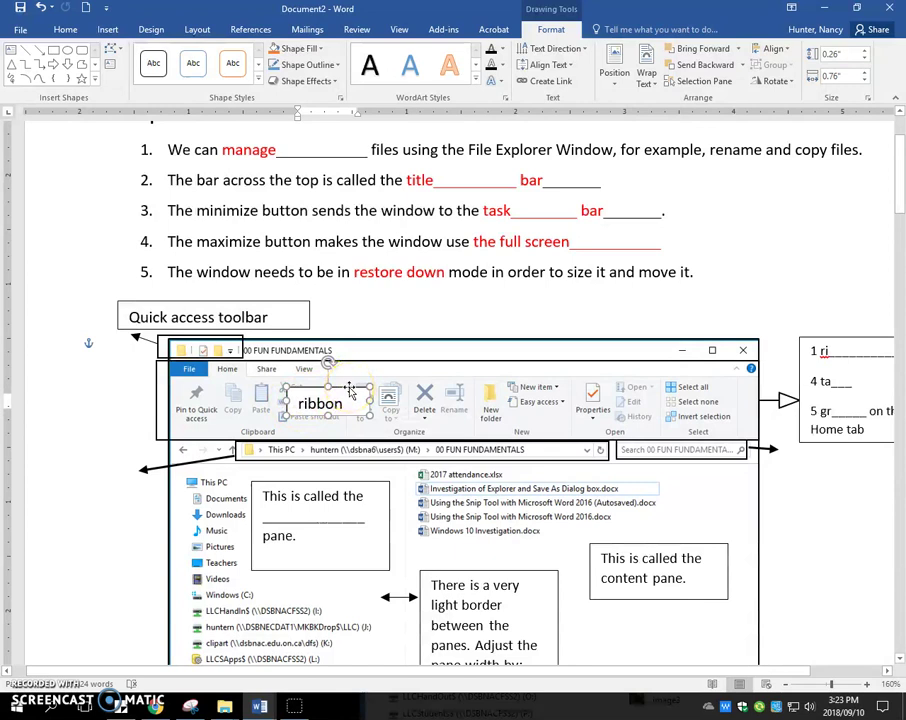
Copy the ribbon label up near the diagram's title bar and change it to 'tab'.
left_click_drag(352, 375, 404, 347)
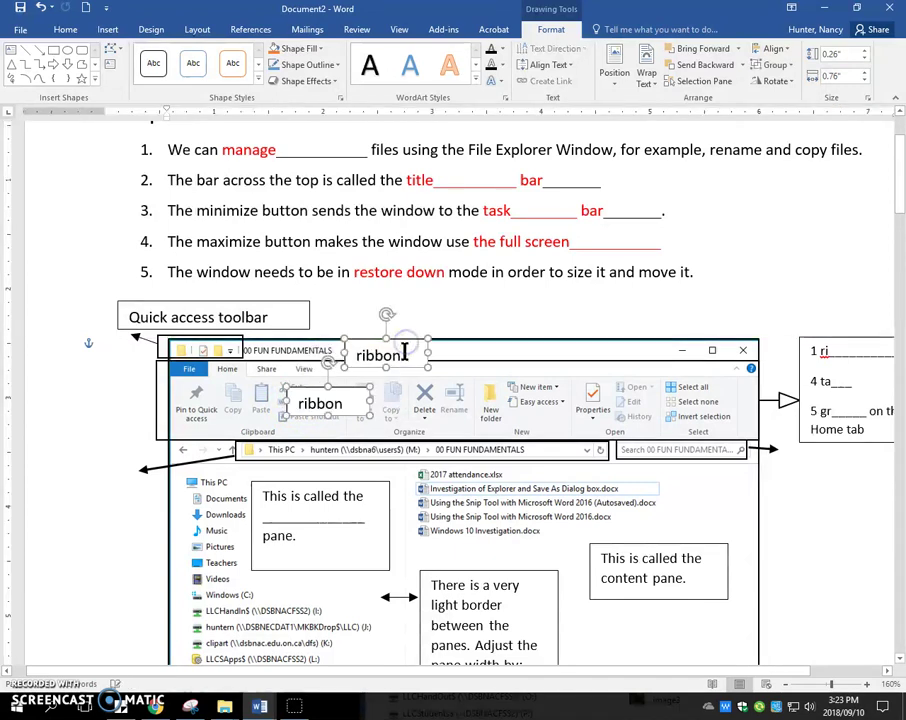
left_click(354, 358)
type("tab")
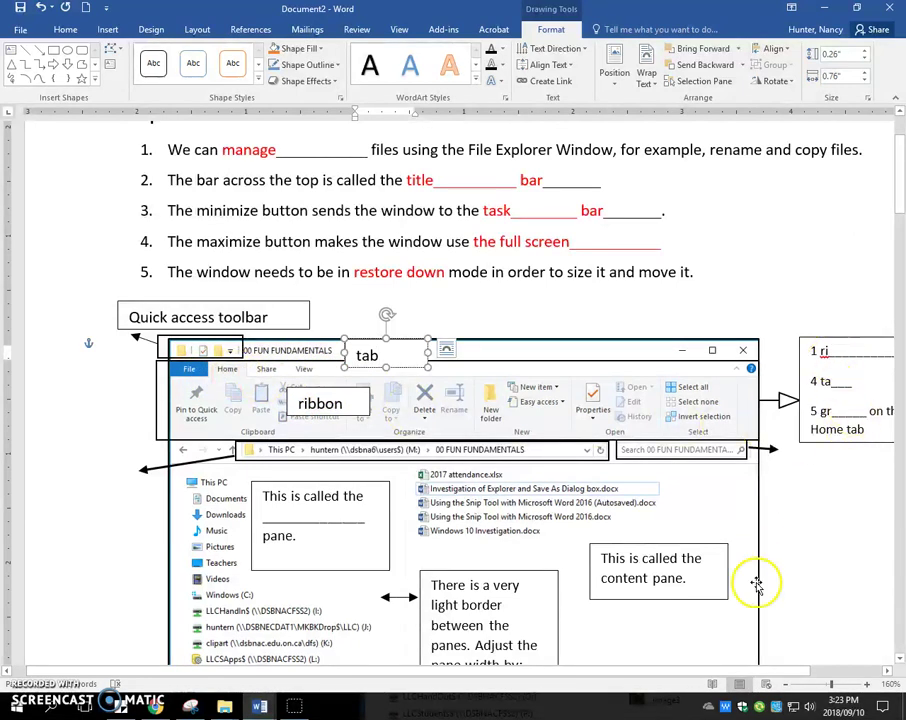
Fill the side-box blanks so they read '1 ribbon', '4 tabs' and '5 groups on this Home tab'.
left_click_drag(738, 671, 786, 702)
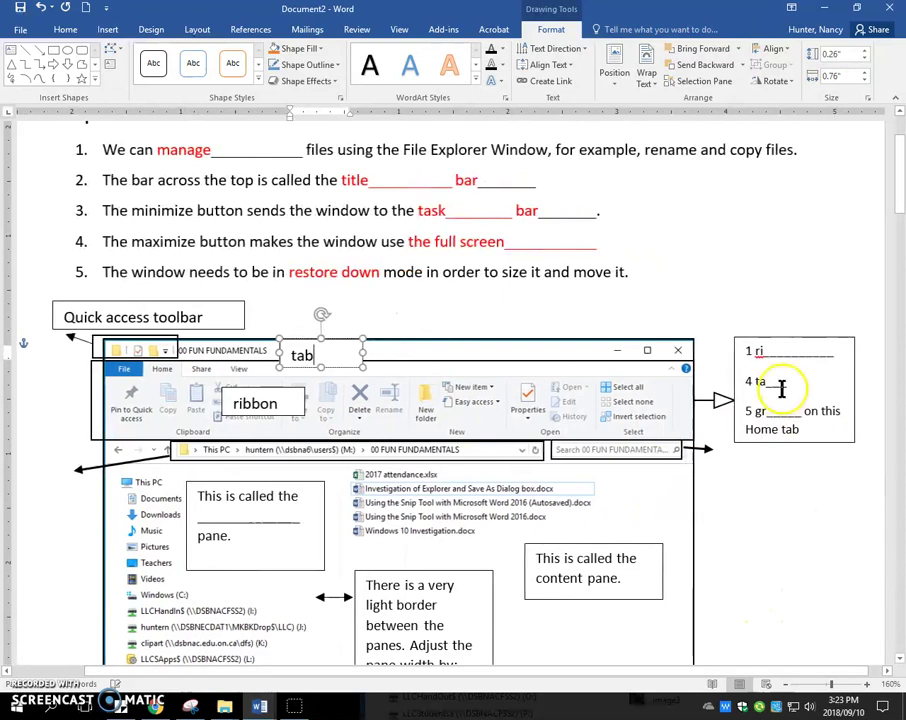
left_click_drag(834, 356, 763, 352)
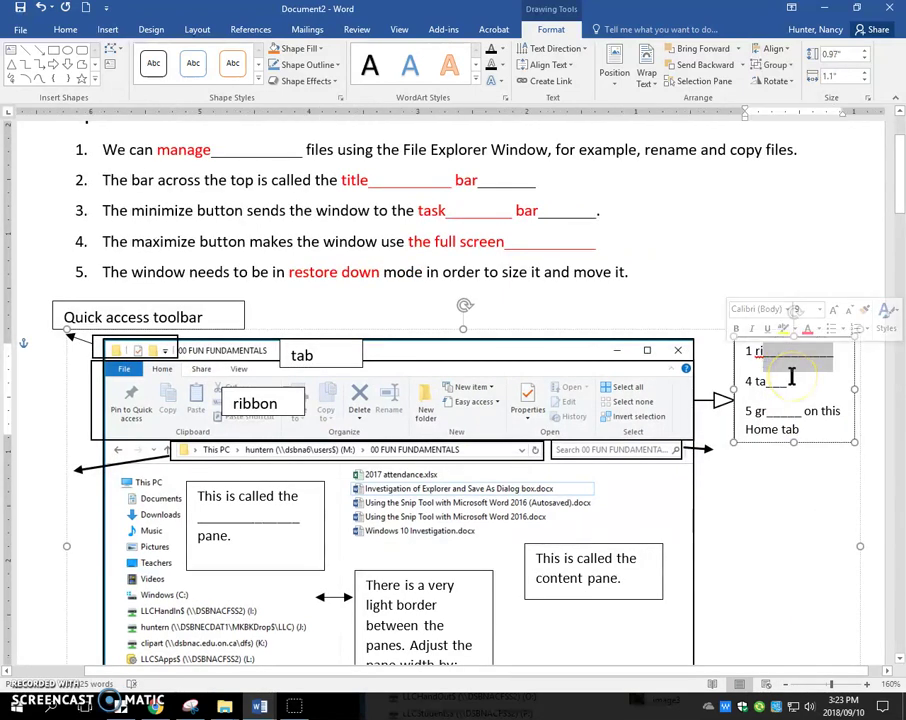
type("bbon")
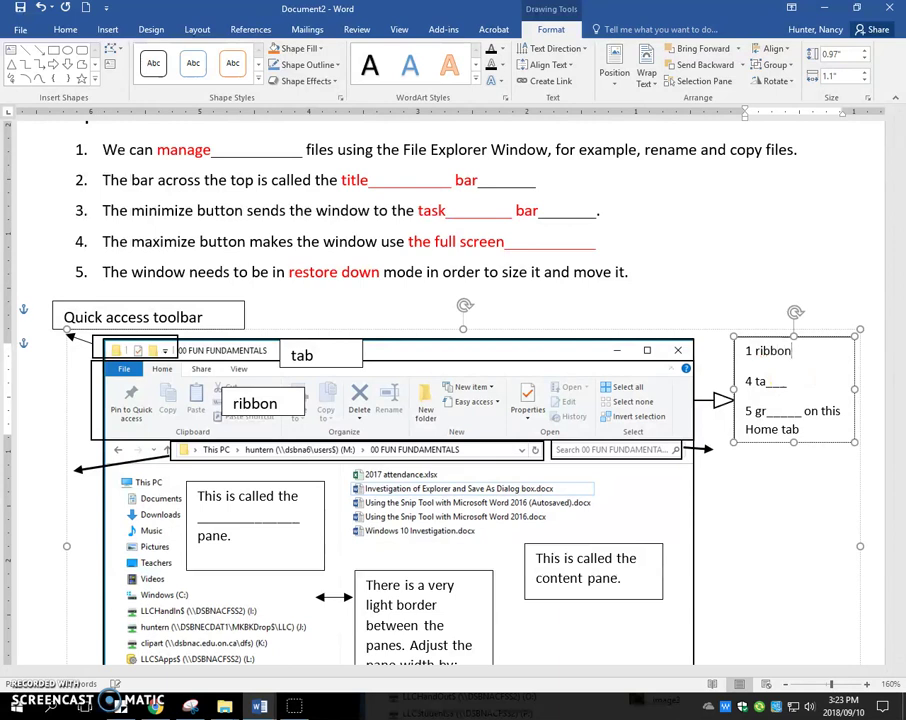
left_click_drag(783, 381, 766, 381)
type("bs")
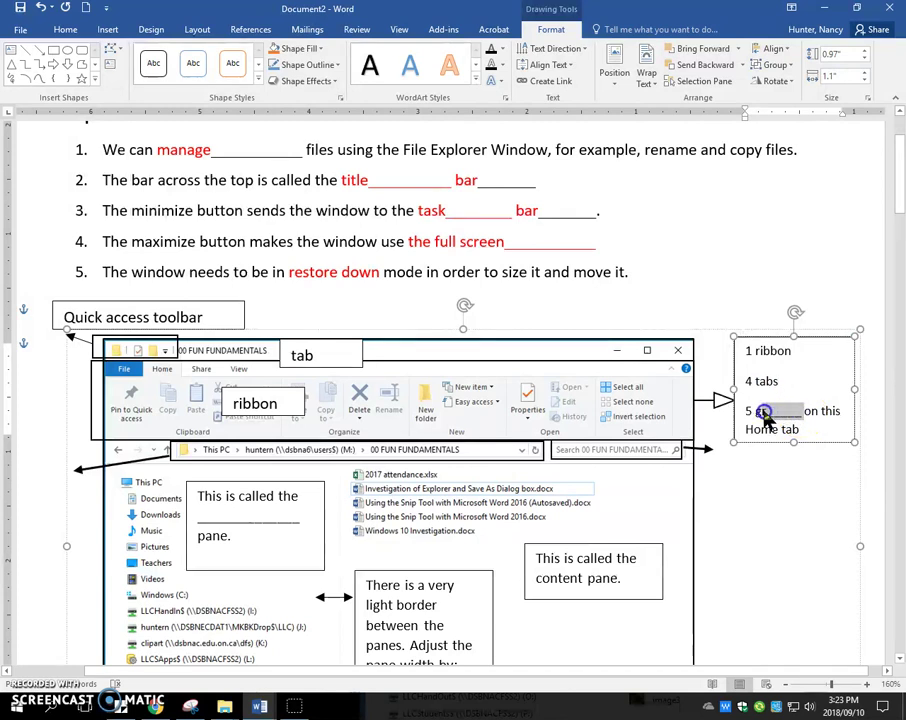
left_click_drag(767, 418, 764, 413)
type("oups")
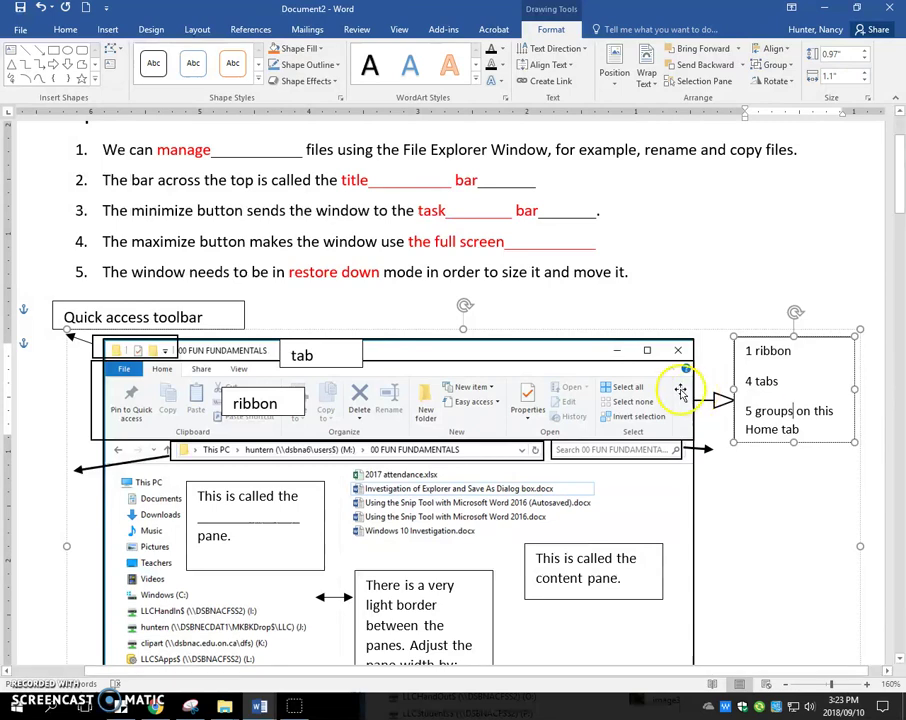
scroll(480, 462, "up", 1, "ctrl")
scroll(480, 462, "up", 1, "ctrl")
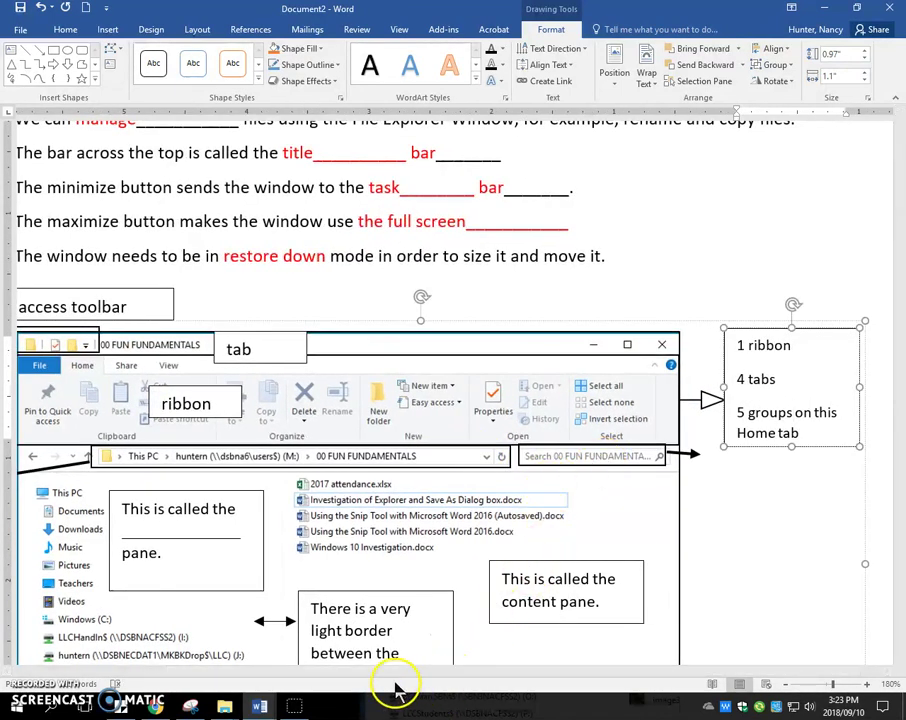
Bring the Quick access File Explorer window in front of the worksheet and move it up-left.
left_click_drag(424, 677, 372, 679)
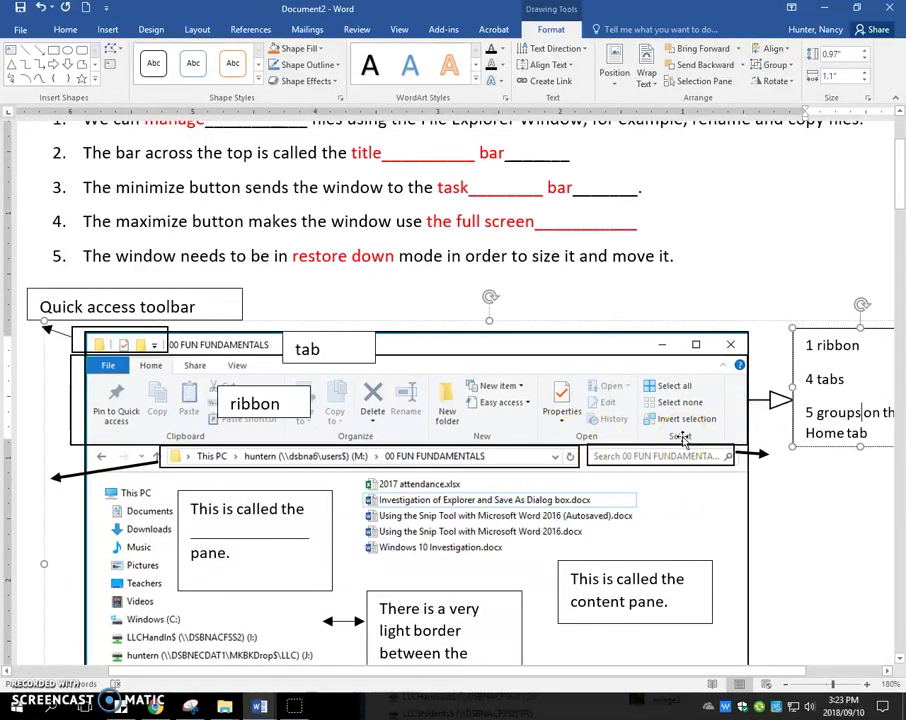
left_click(226, 706)
left_click(285, 645)
left_click_drag(576, 320, 229, 170)
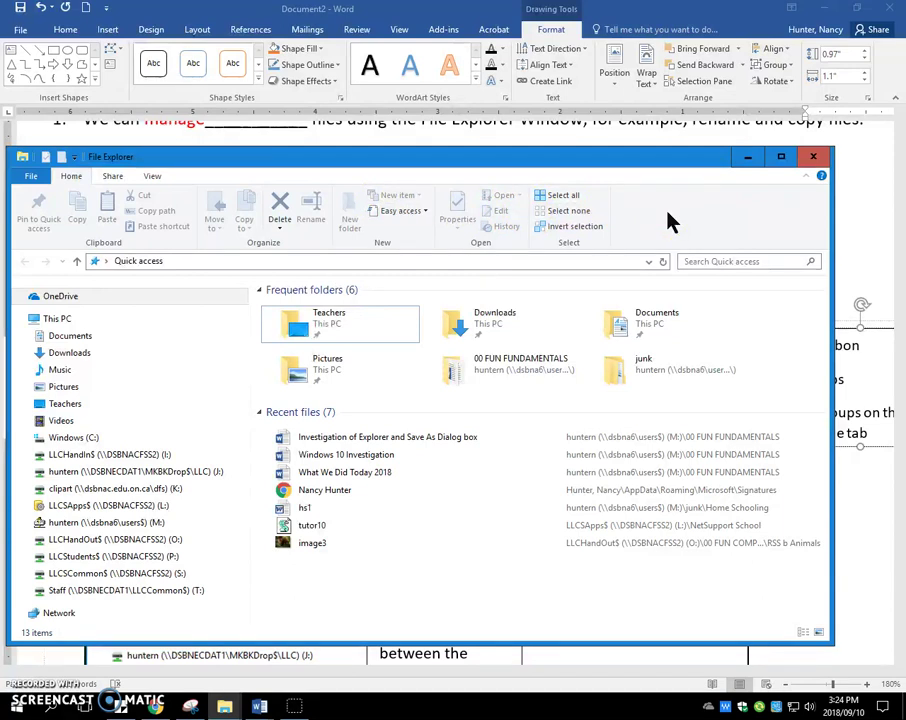
Review the pane and layout options on File Explorer's View tab, then minimize the window.
left_click(150, 180)
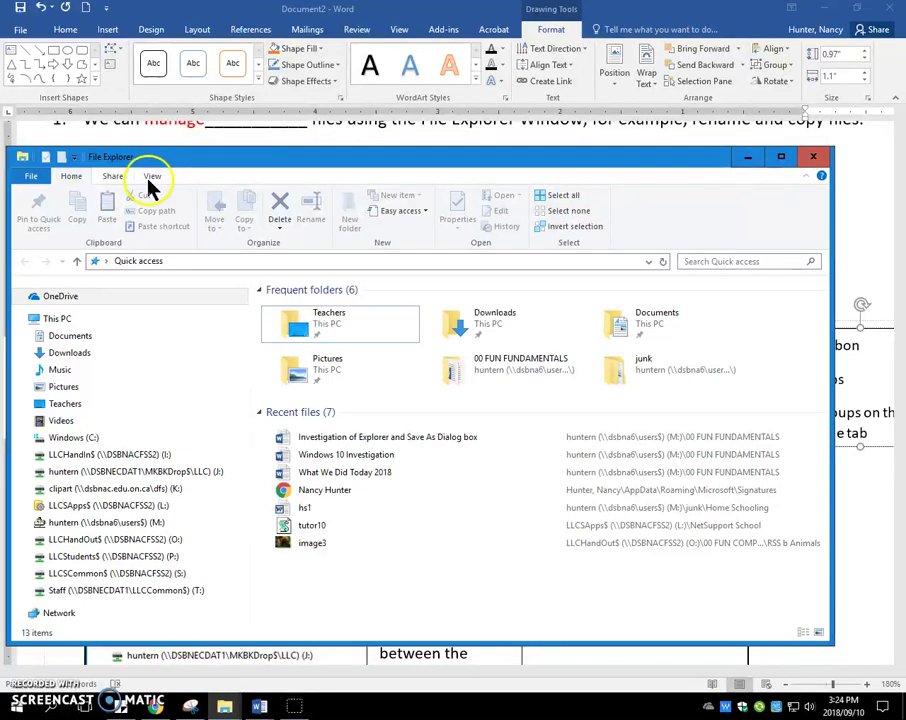
left_click(150, 180)
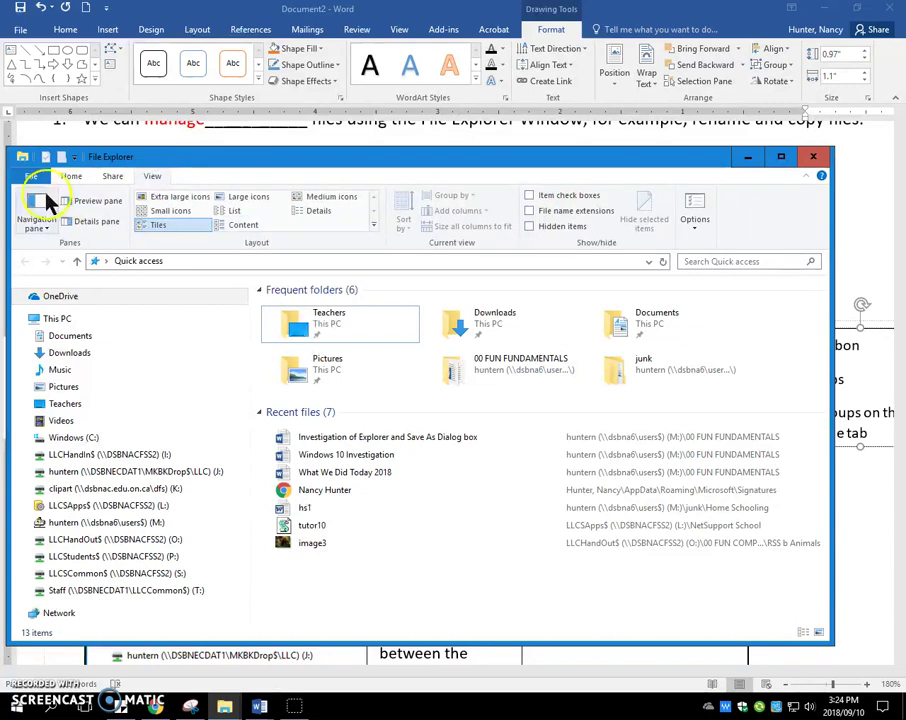
left_click(336, 212)
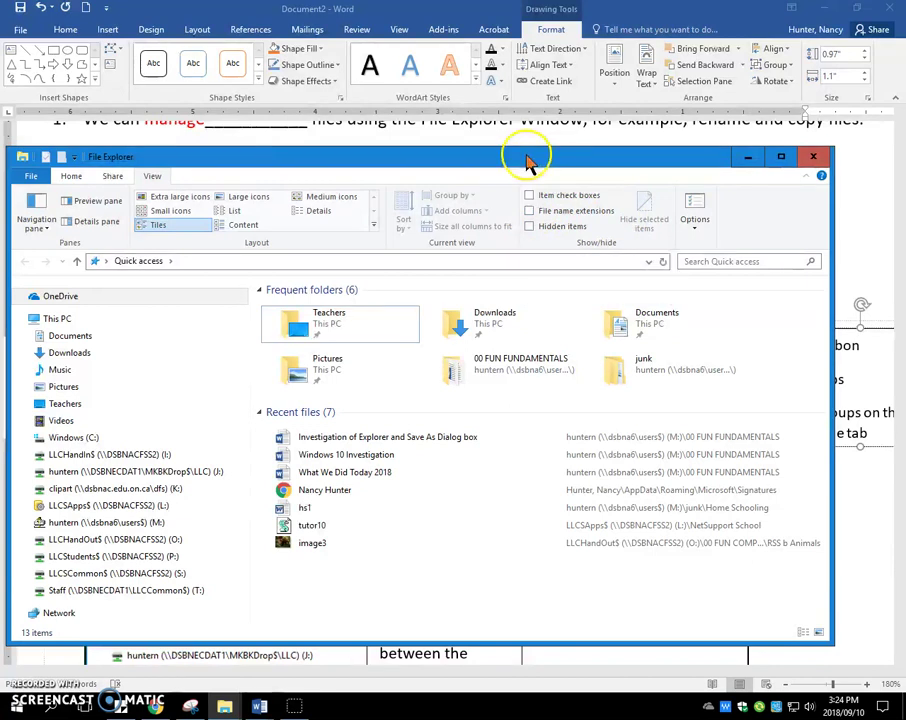
left_click(747, 157)
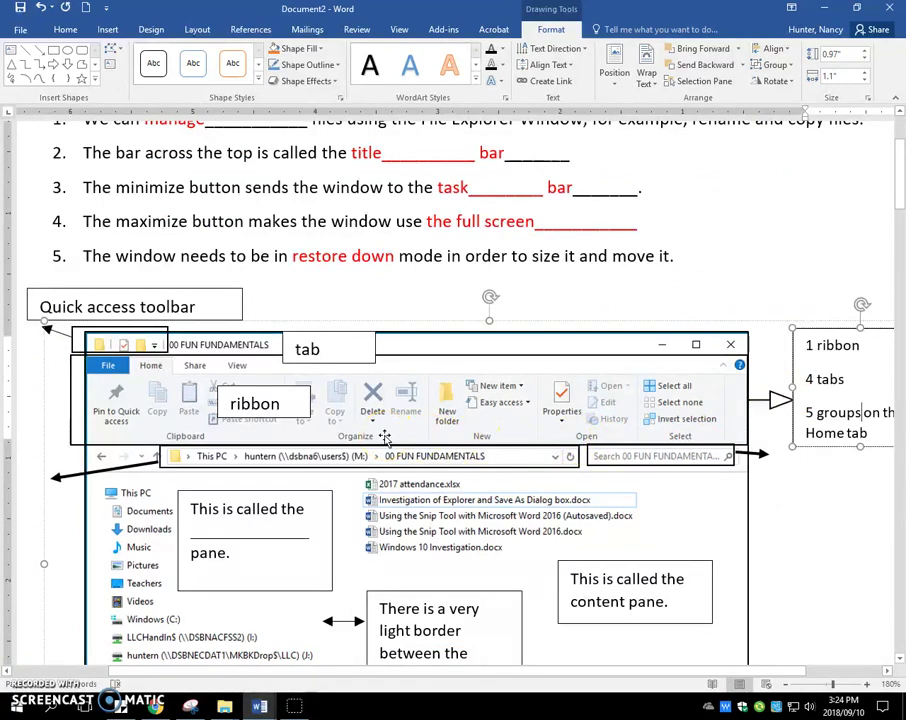
Type 'navigation' into the pane-name blank of the diagram's text box.
scroll(387, 432, "down", 3)
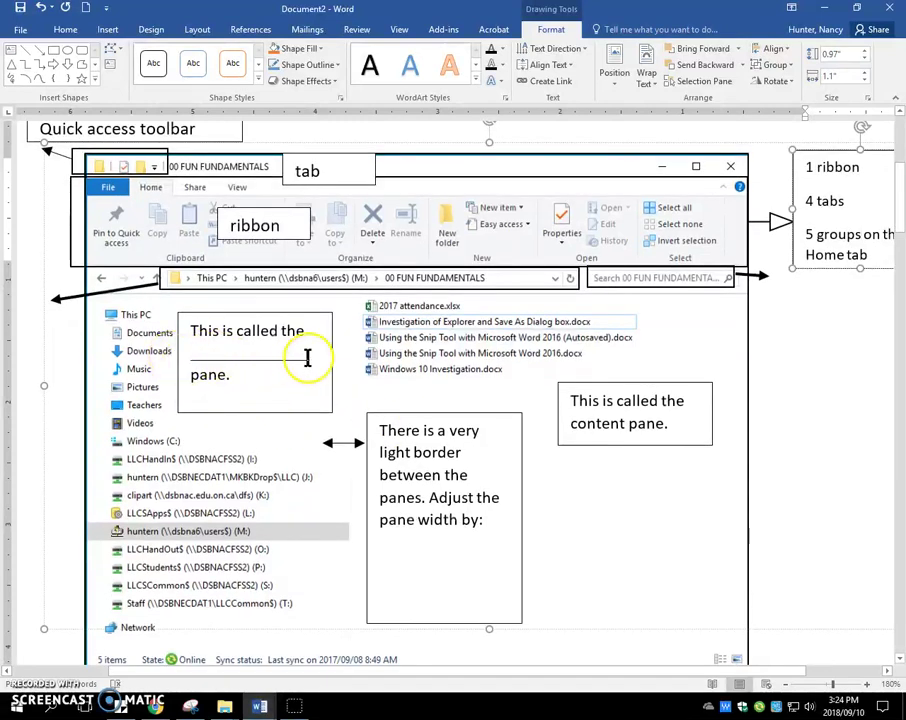
left_click_drag(312, 357, 198, 364)
type("navigation")
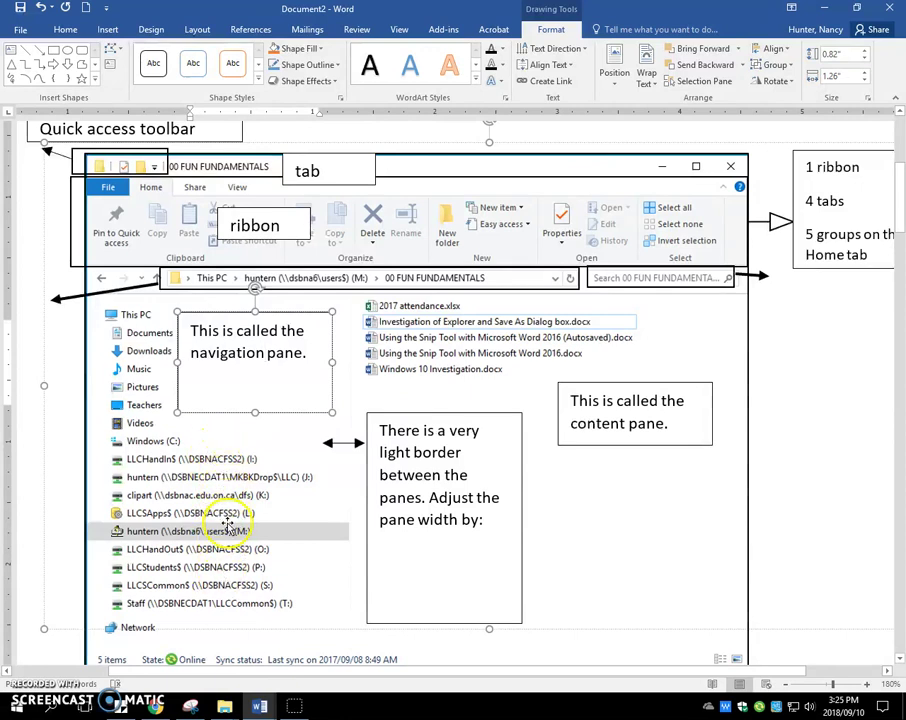
Bring File Explorer forward, narrow the navigation pane, then hide it from the View tab.
left_click(225, 707)
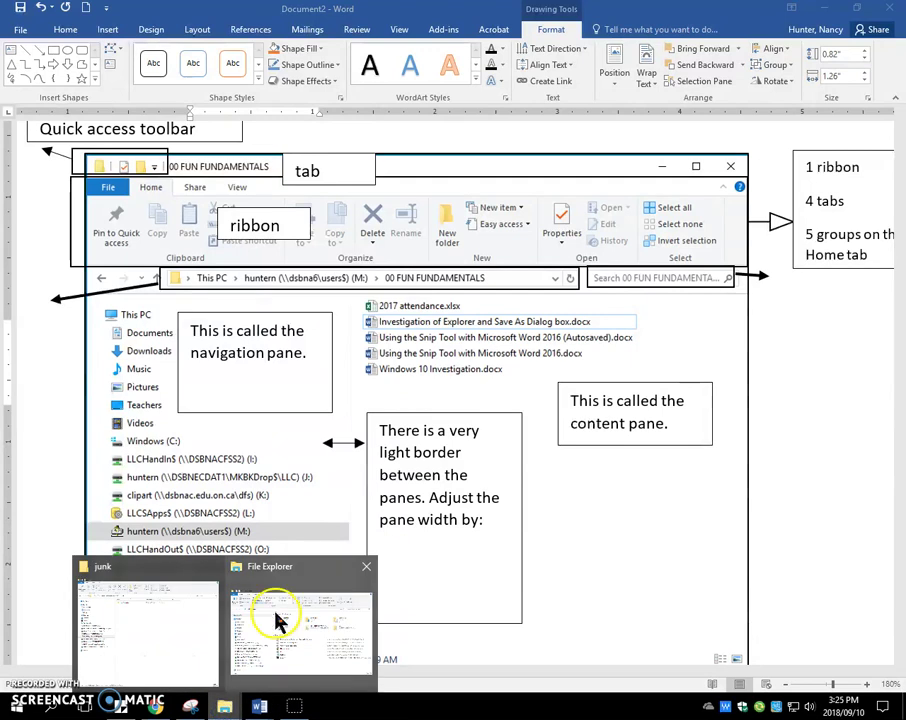
left_click(281, 620)
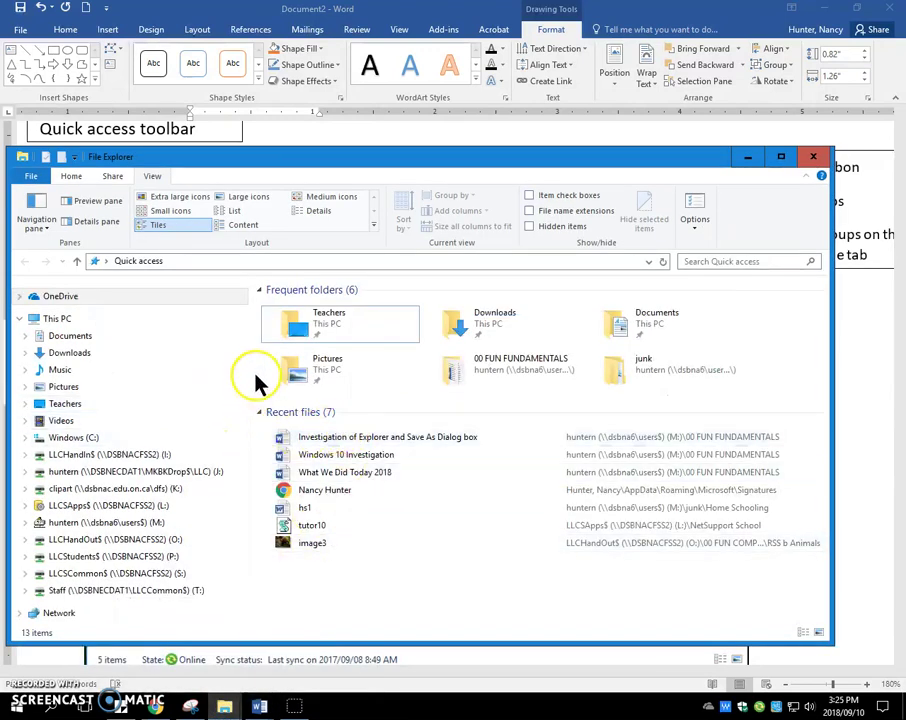
left_click_drag(249, 374, 144, 384)
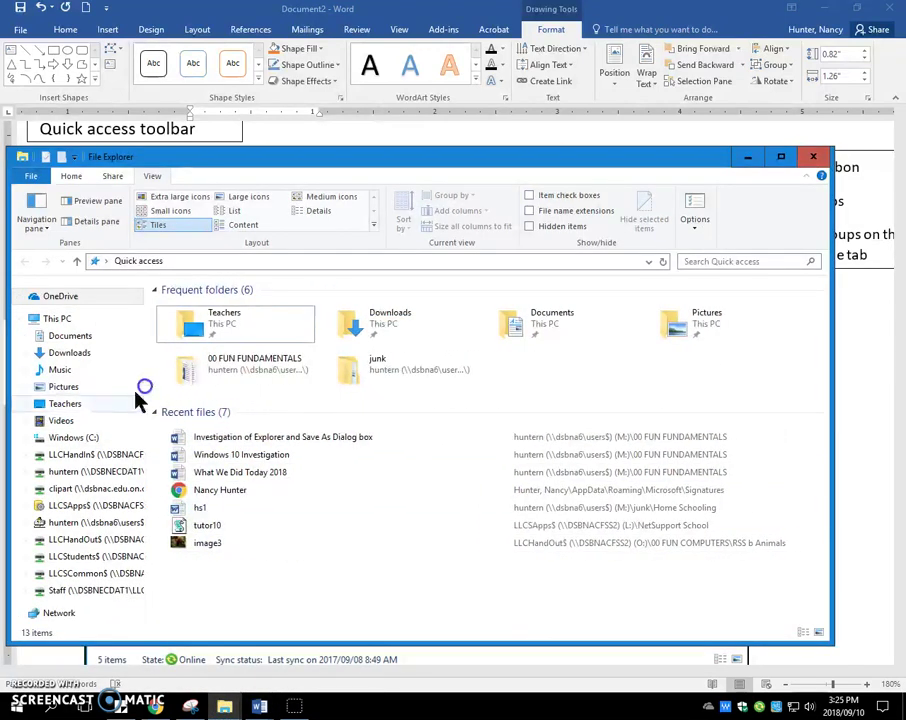
left_click(40, 228)
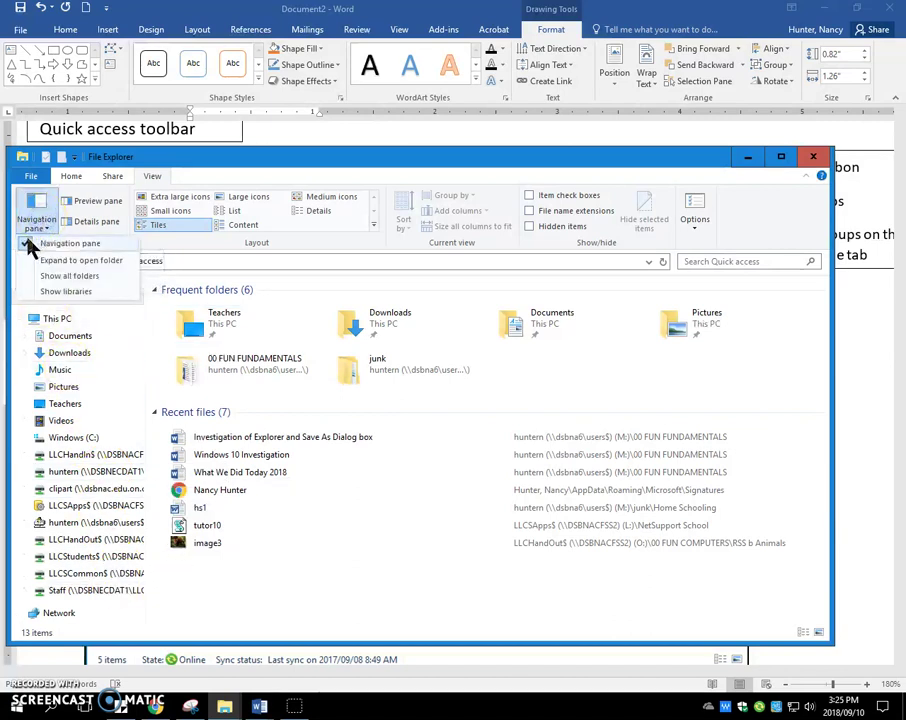
left_click(28, 244)
Show the navigation pane again, widen it, and move the Explorer window down.
left_click(38, 230)
left_click(30, 244)
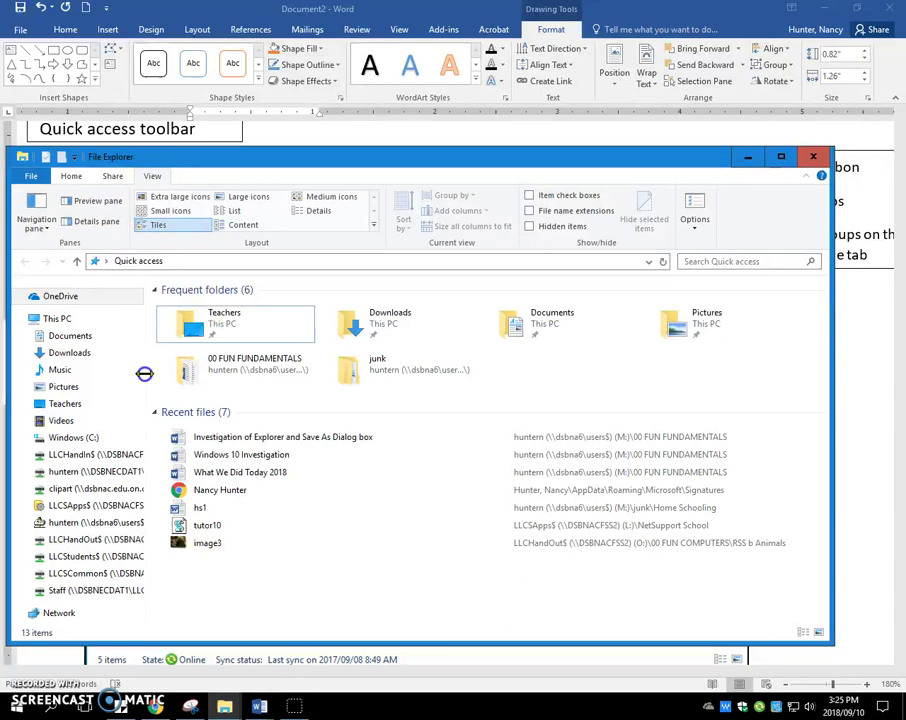
left_click_drag(144, 373, 235, 380)
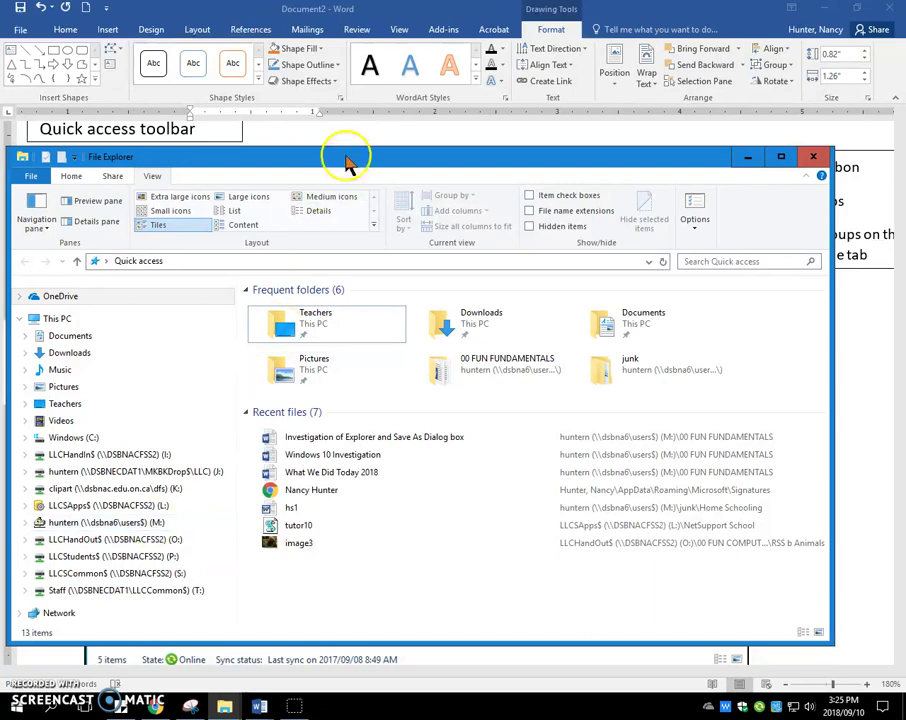
left_click_drag(344, 158, 381, 629)
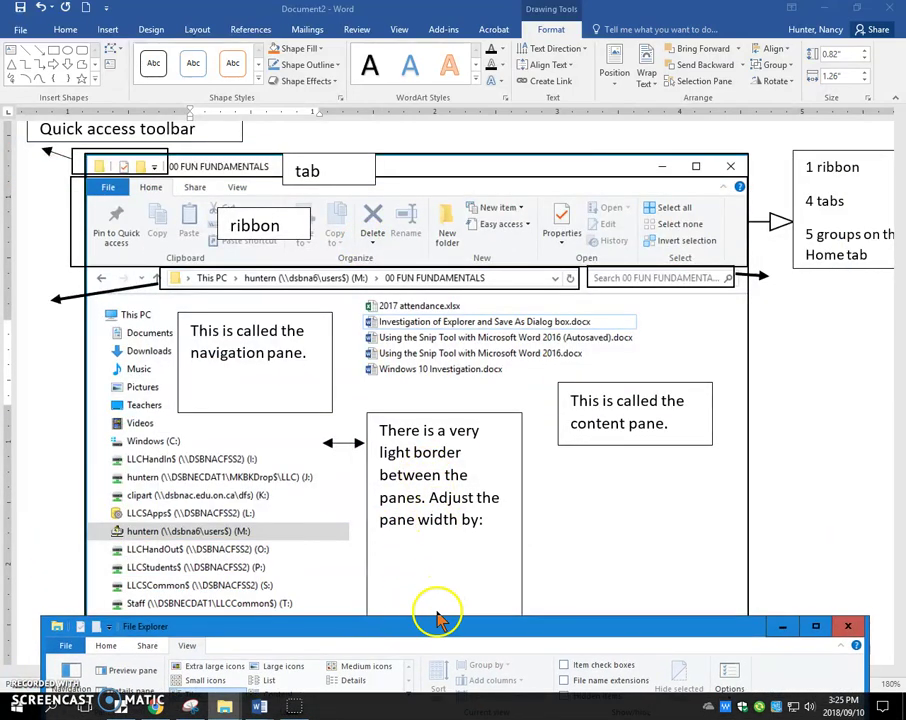
Type 'Dragging the line between the nav pane and content pane' after 'by:' in the note.
left_click_drag(437, 628, 440, 622)
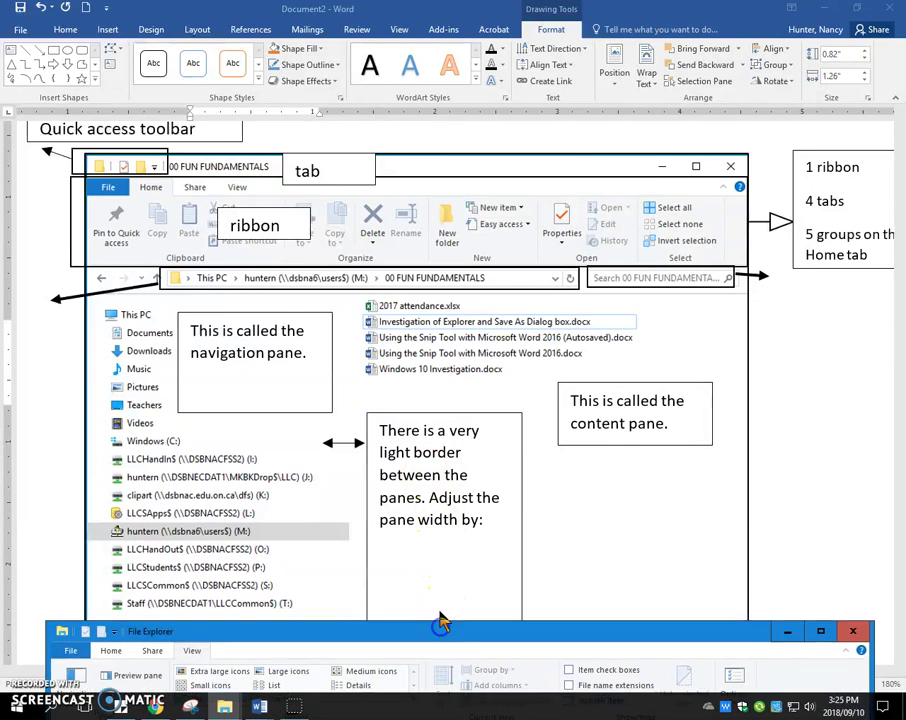
left_click(485, 530)
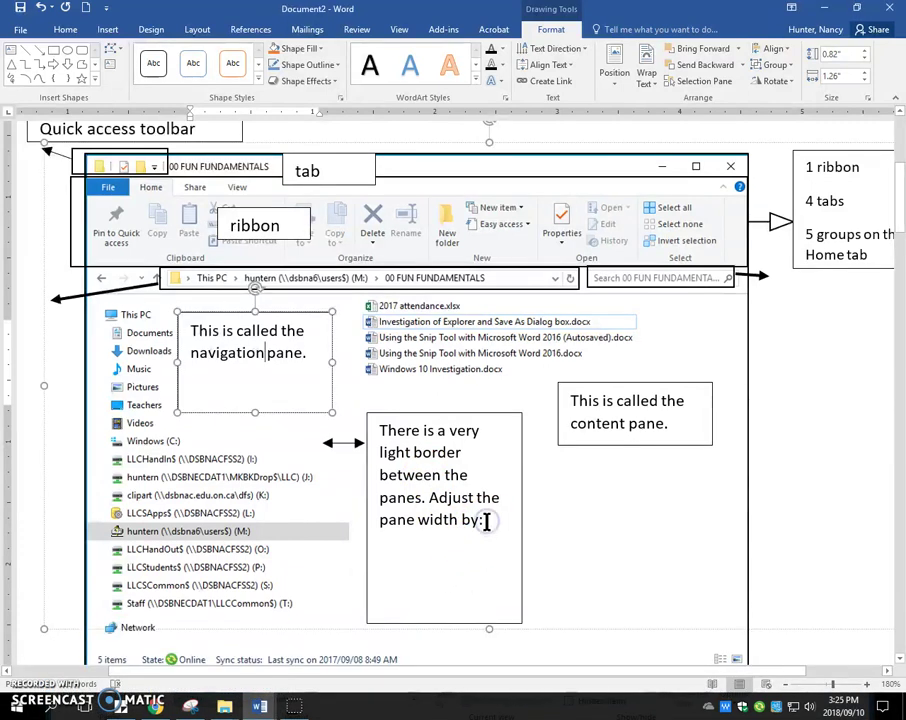
left_click(487, 520)
type("Dr")
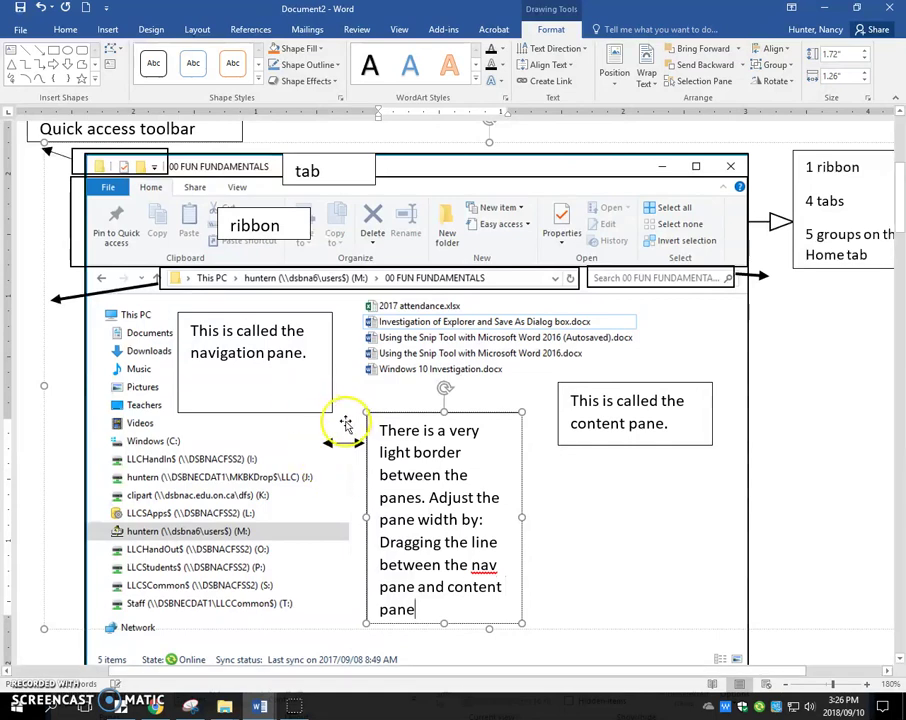
Restore and reposition File Explorer, open the M: drive listing, then minimize the window.
left_click(225, 706)
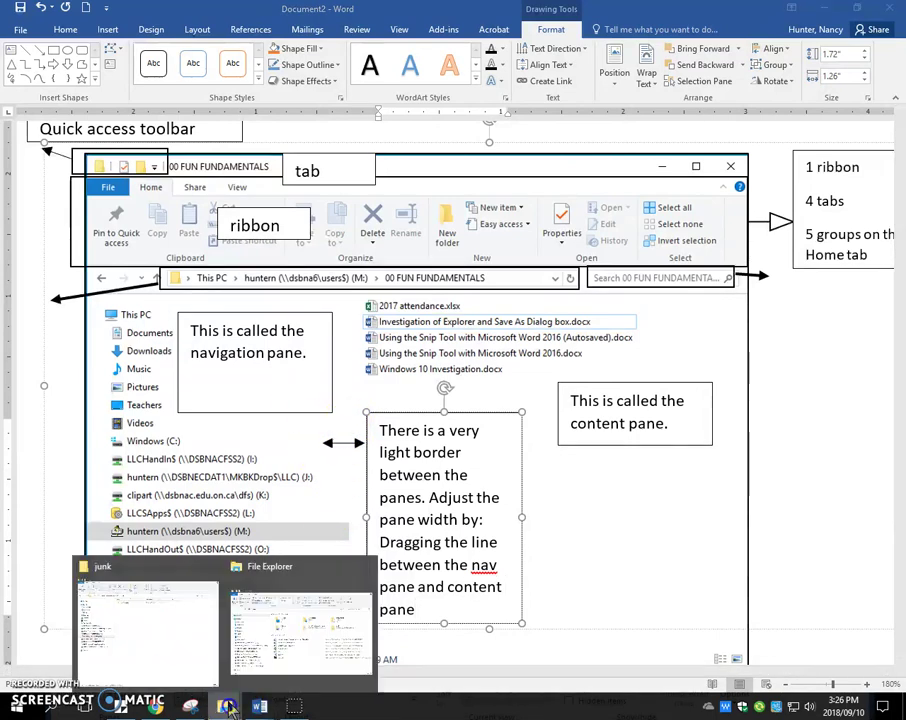
left_click(270, 627)
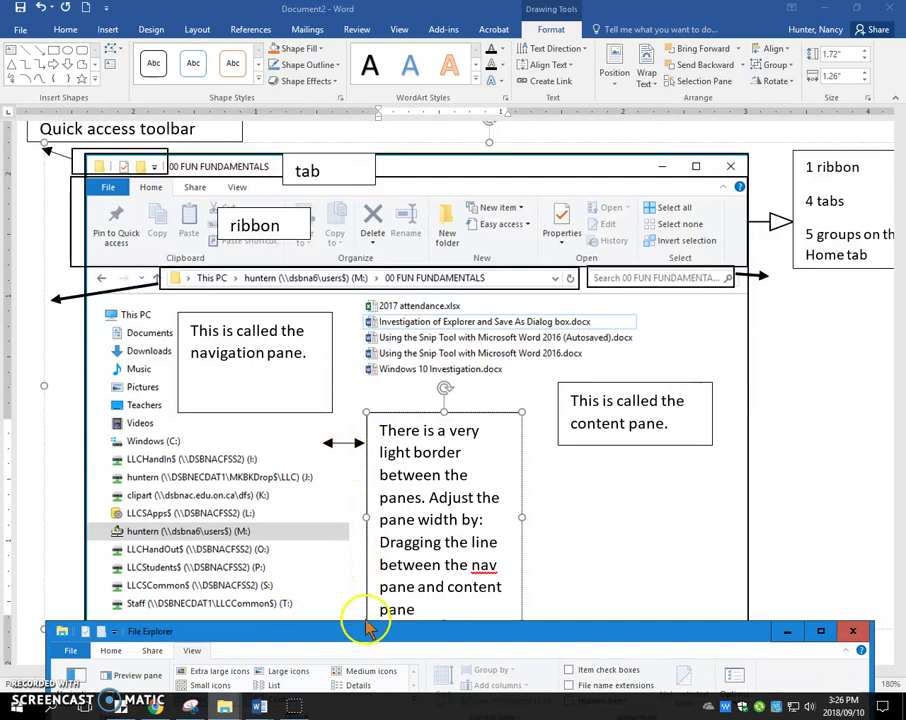
left_click_drag(362, 630, 350, 322)
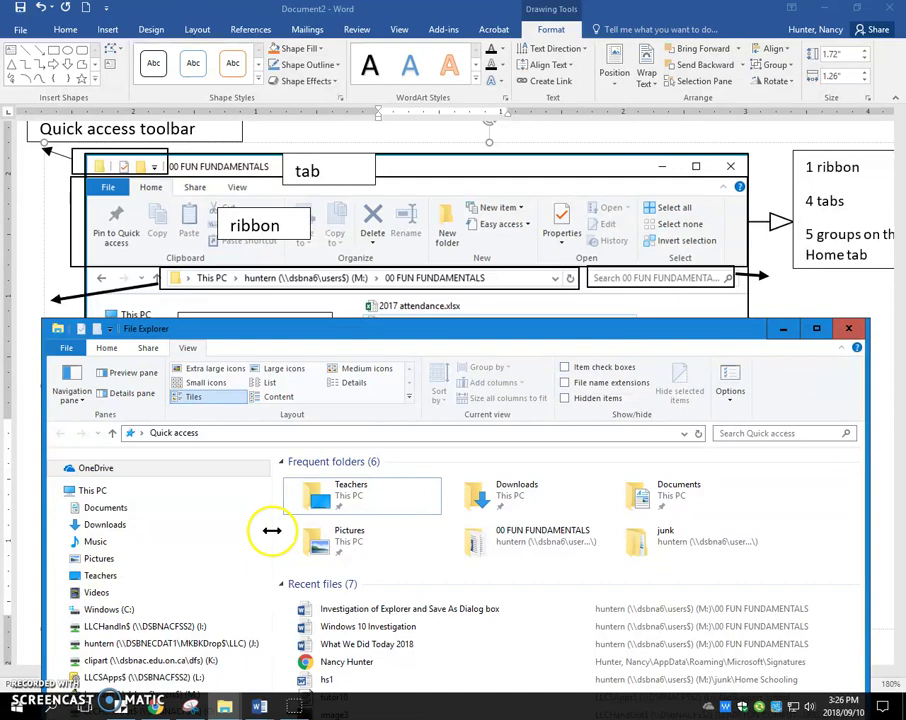
left_click_drag(396, 332, 405, 648)
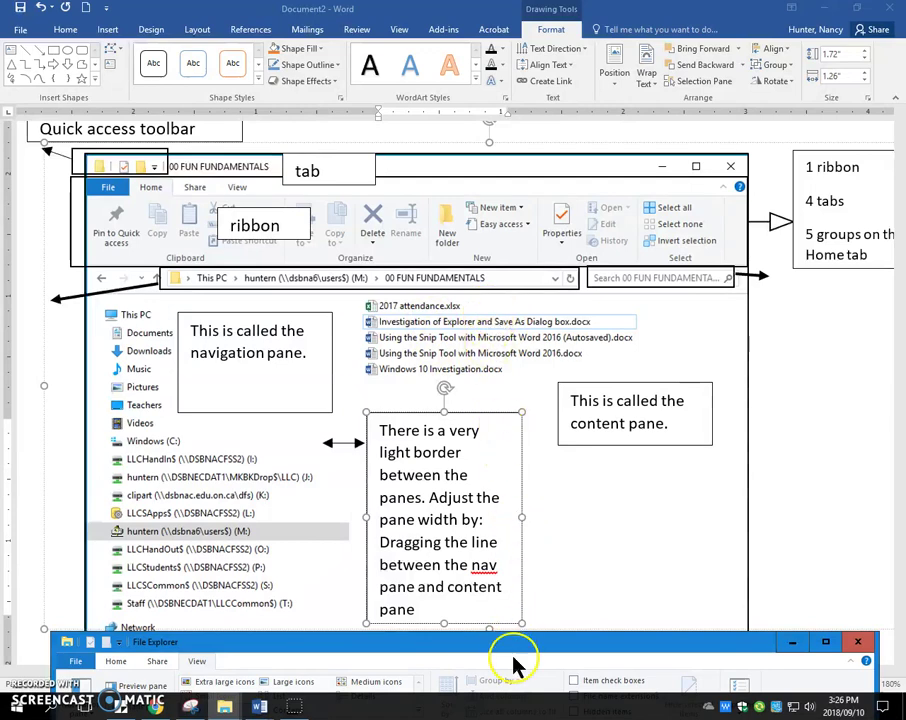
left_click_drag(512, 647, 492, 121)
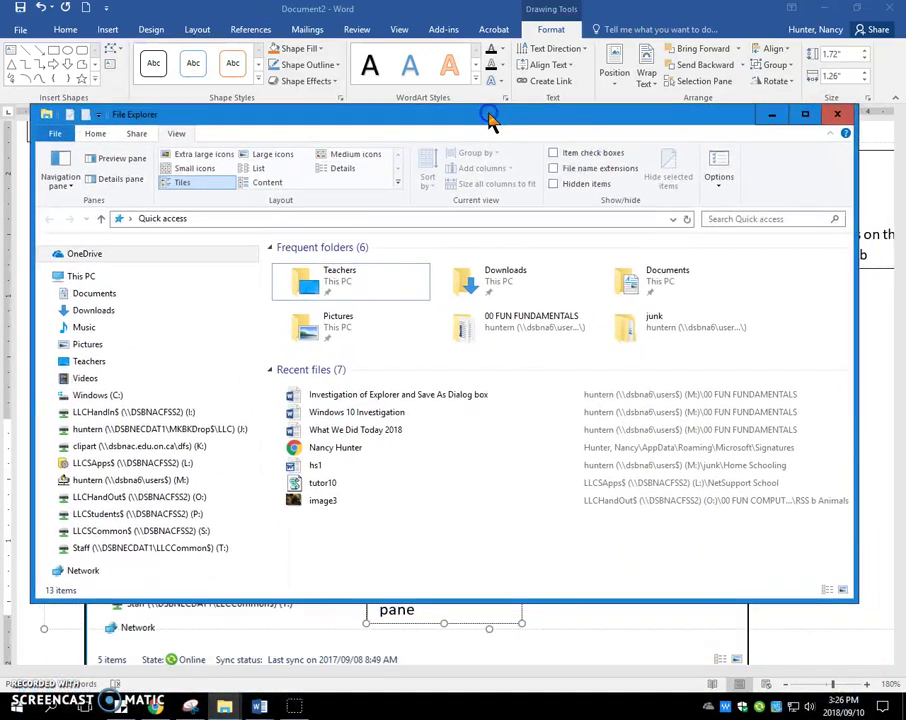
left_click(176, 487)
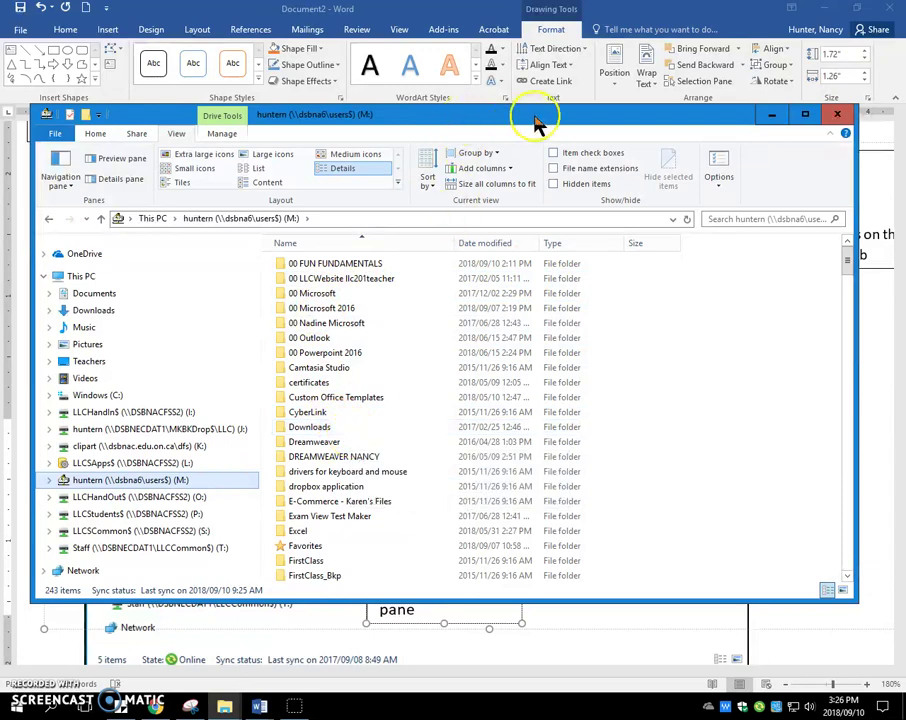
left_click(769, 114)
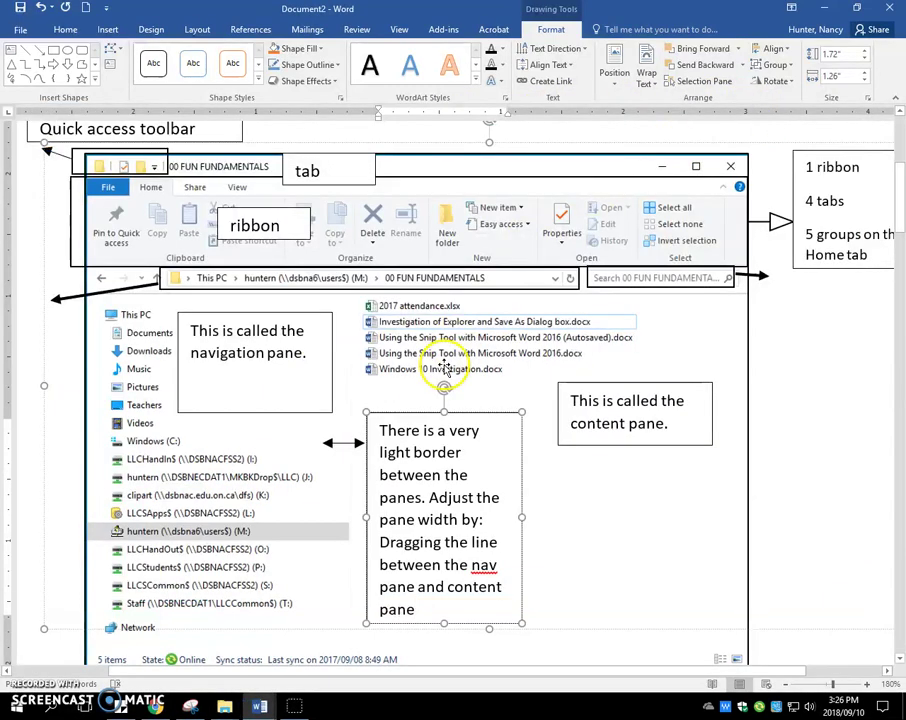
Bring the M: drive Explorer window back up and position it over the worksheet.
scroll(443, 365, "down", 3)
scroll(440, 365, "down", 5)
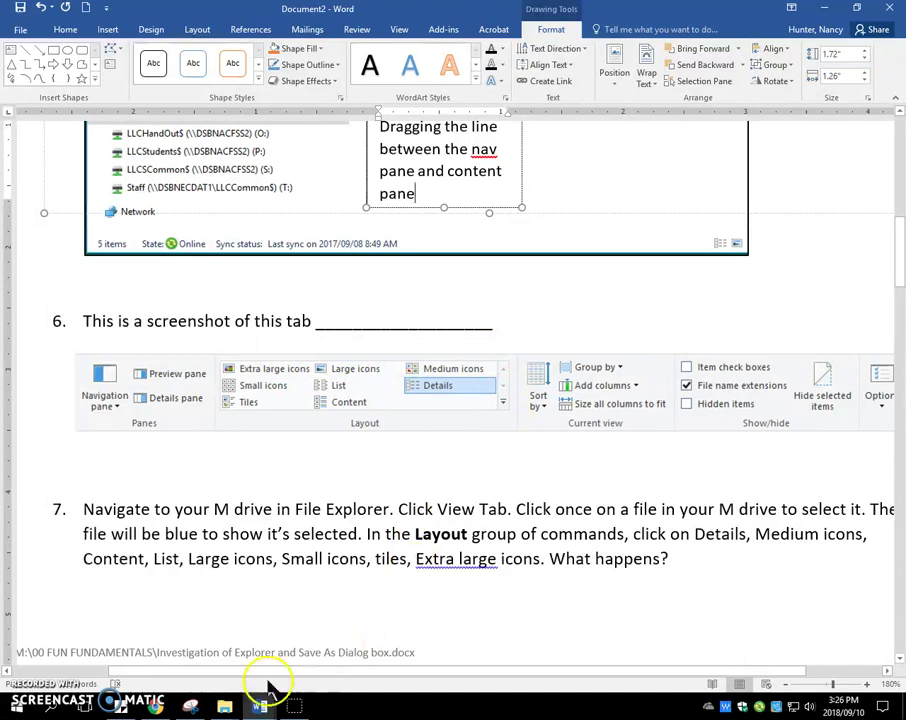
left_click(225, 706)
left_click(288, 628)
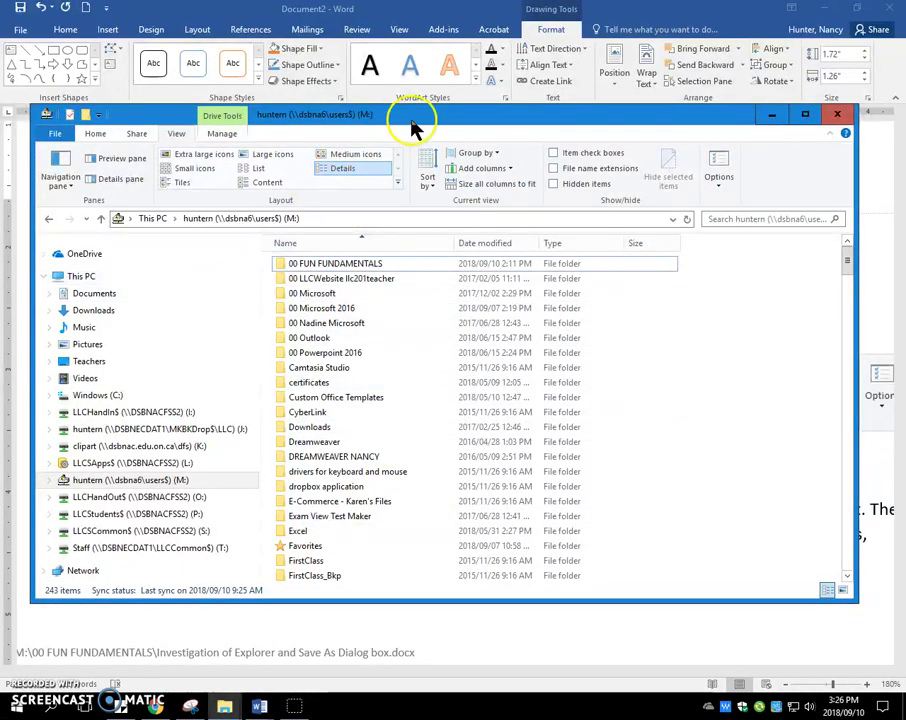
left_click_drag(414, 118, 424, 476)
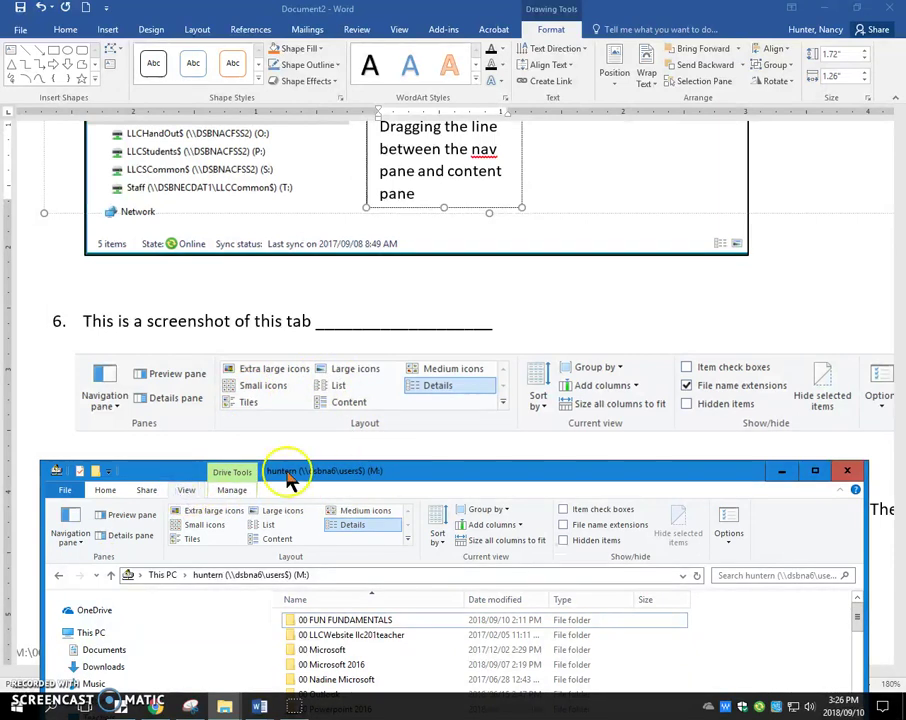
left_click_drag(367, 477, 390, 115)
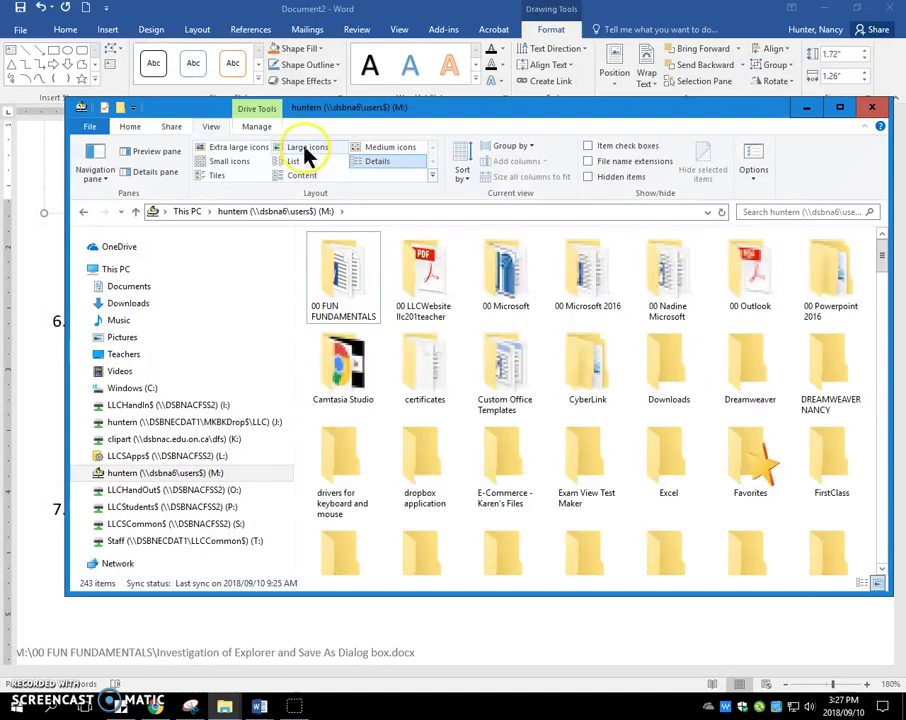
Switch the M: drive listing to Large icons, browse the files, and move the window aside.
left_click(306, 152)
scroll(543, 380, "down", 10)
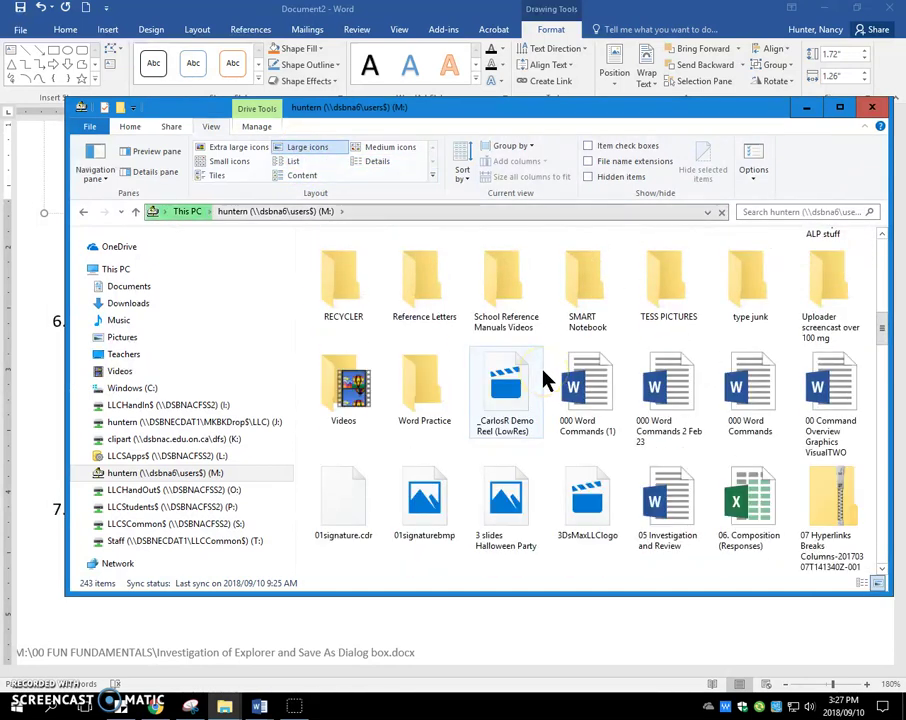
scroll(543, 380, "down", 10)
scroll(543, 380, "down", 10)
scroll(543, 380, "down", 15)
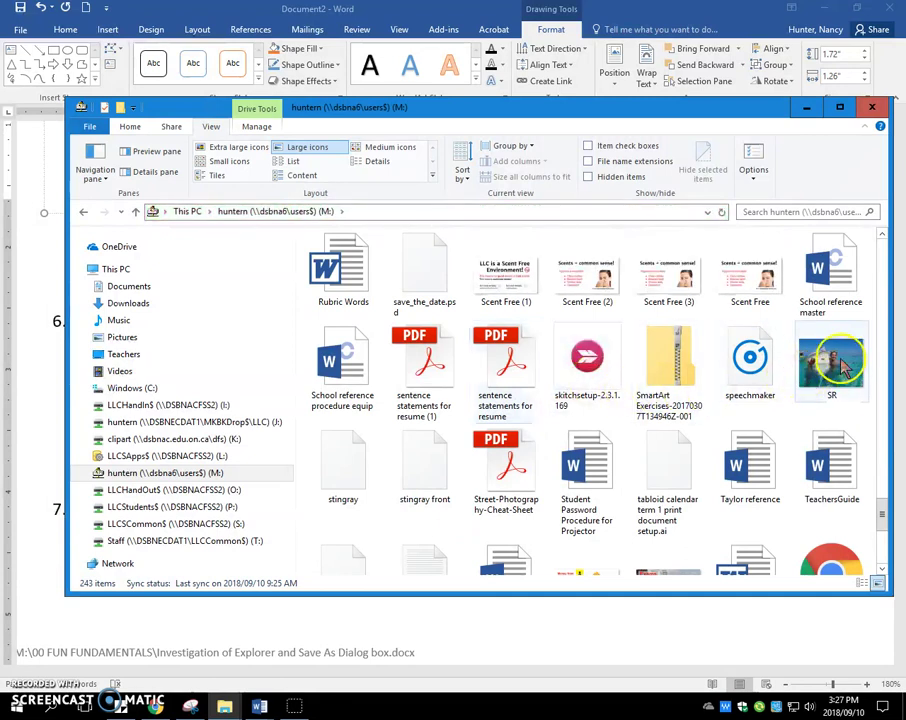
mouse_move(844, 366)
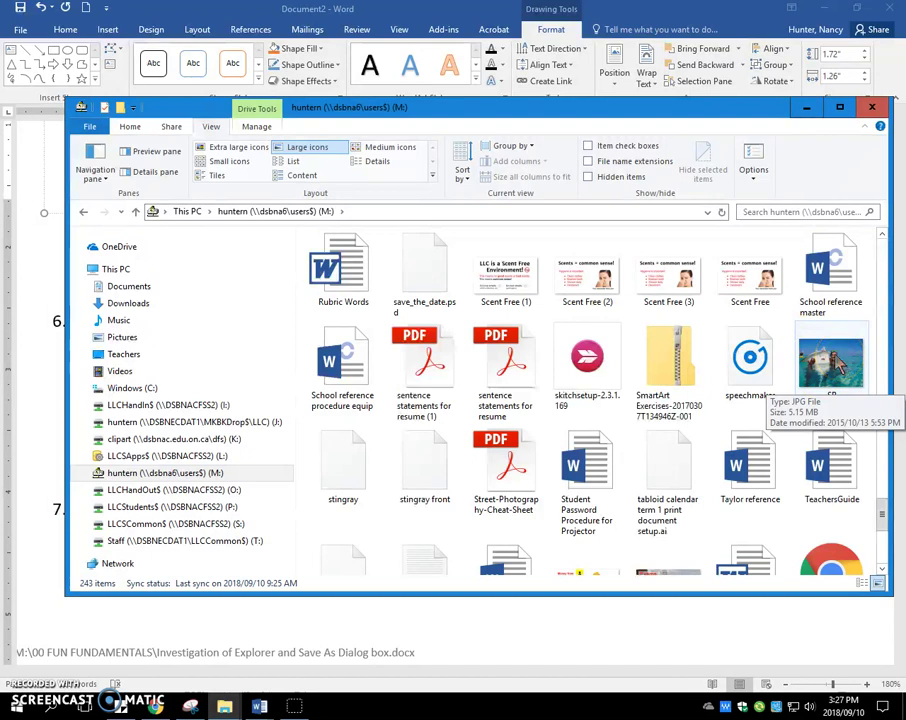
scroll(809, 394, "down", 3)
scroll(700, 414, "up", 9)
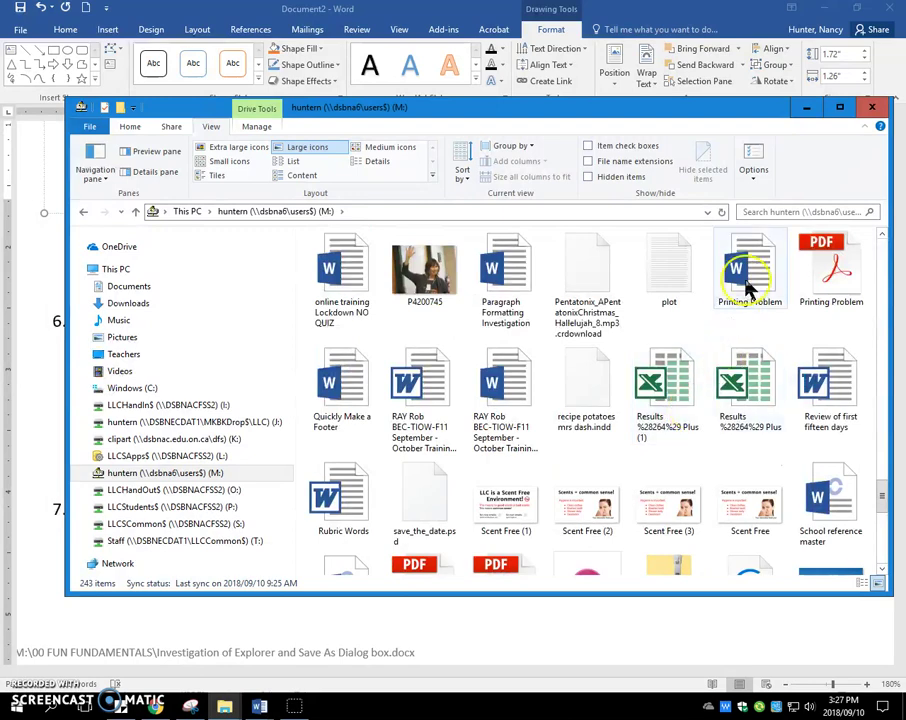
left_click_drag(630, 113, 604, 568)
Type 'View tab on the file explorer window' for question 6, then restore the M: drive window.
left_click(340, 321)
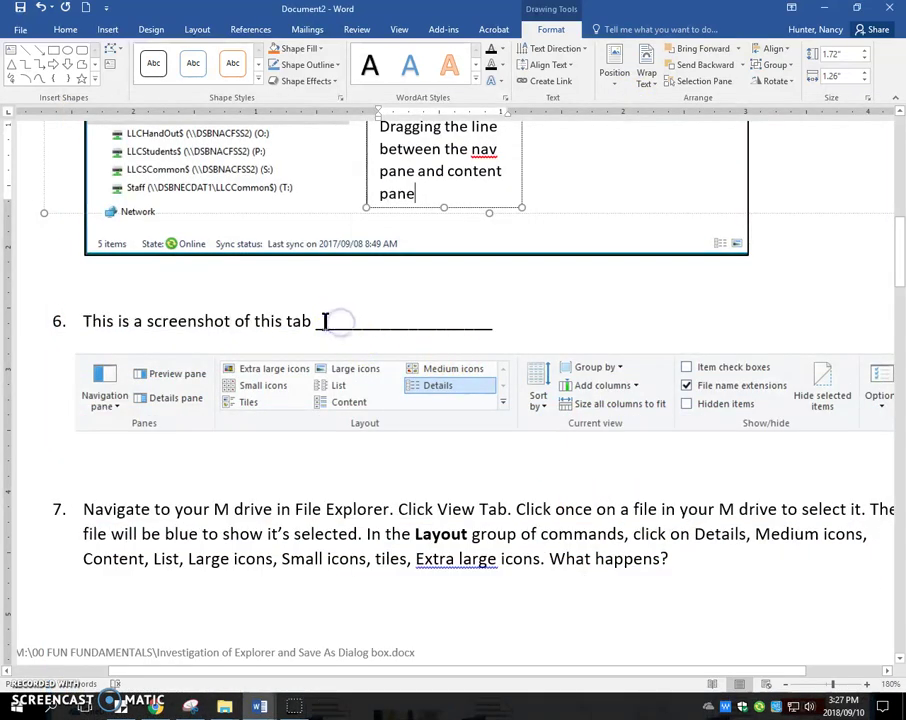
left_click_drag(325, 321, 432, 326)
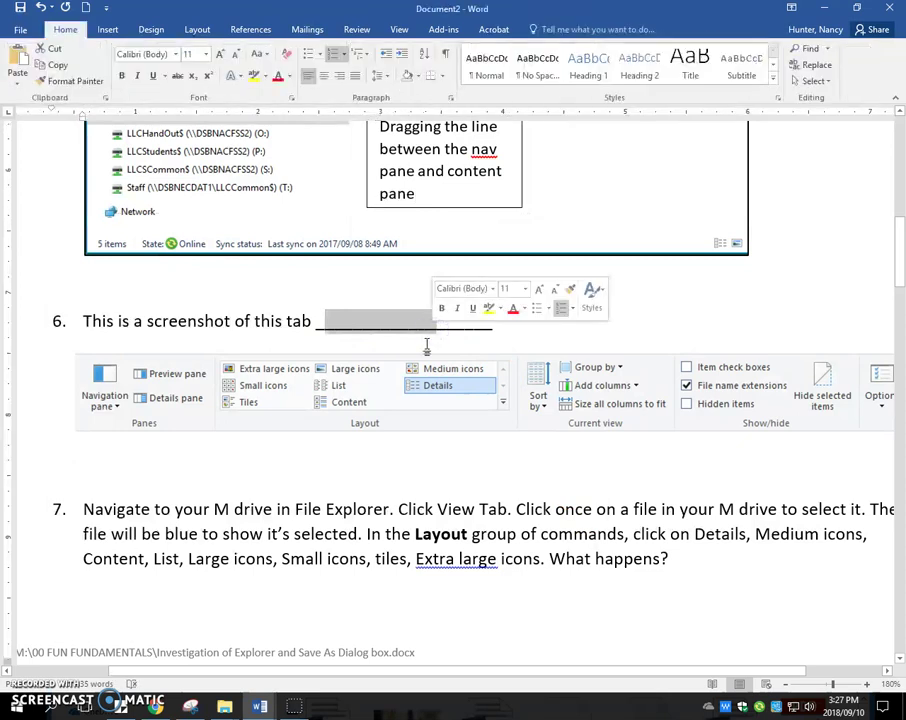
type("Vie")
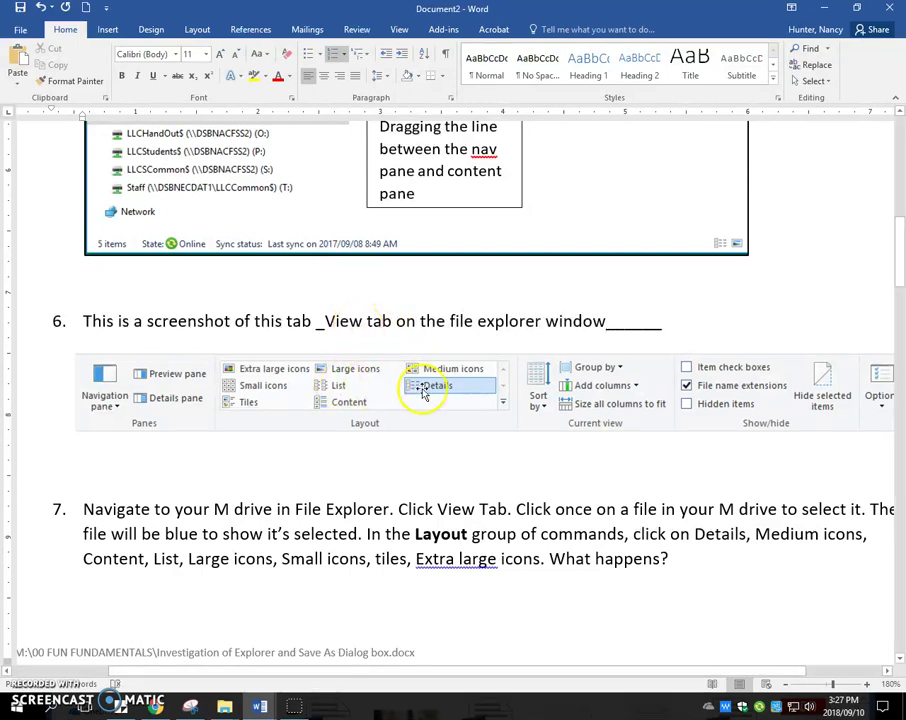
scroll(420, 465, "down", 2)
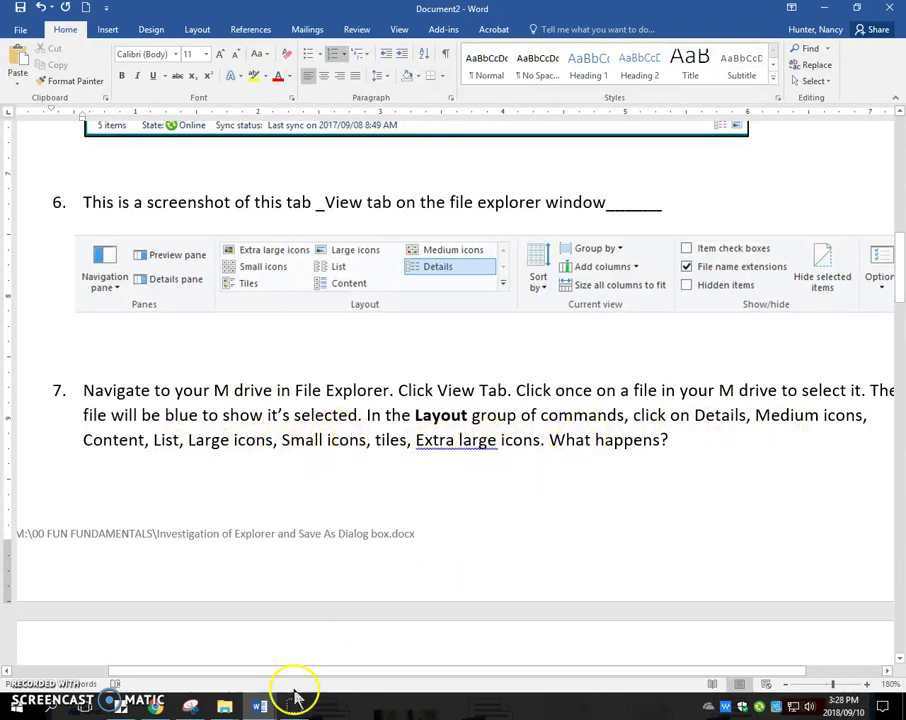
left_click(227, 706)
left_click(303, 622)
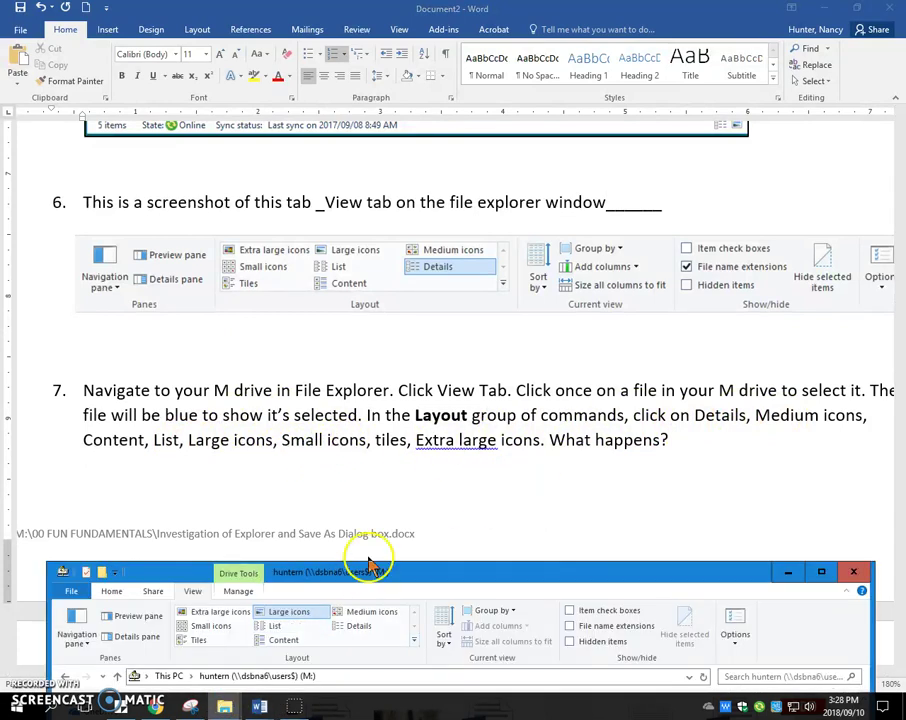
Maximize the M: drive window and change its view from List to Details.
left_click(818, 575)
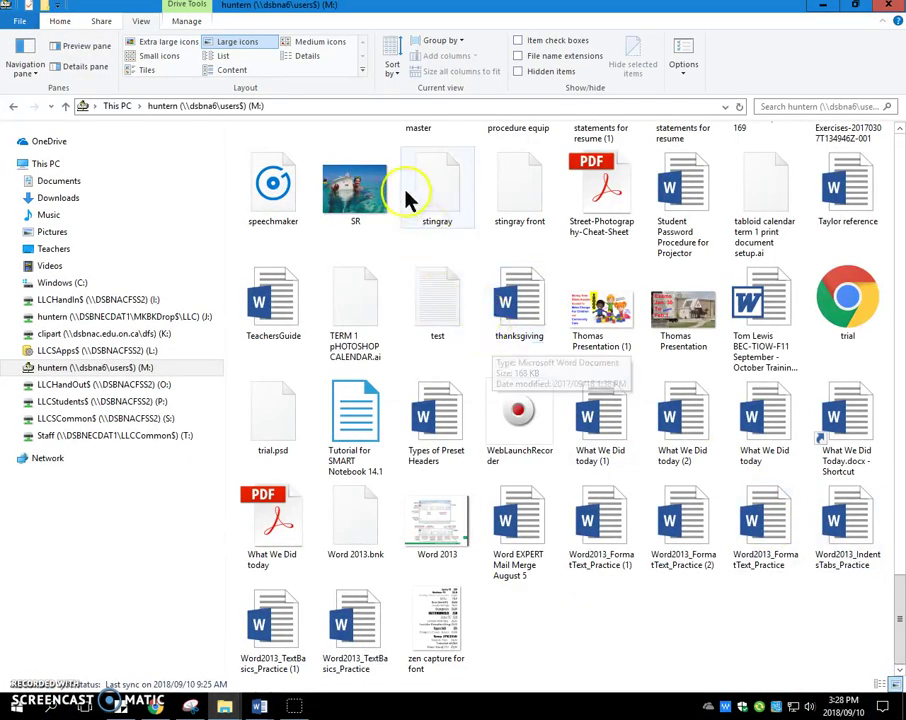
left_click(228, 58)
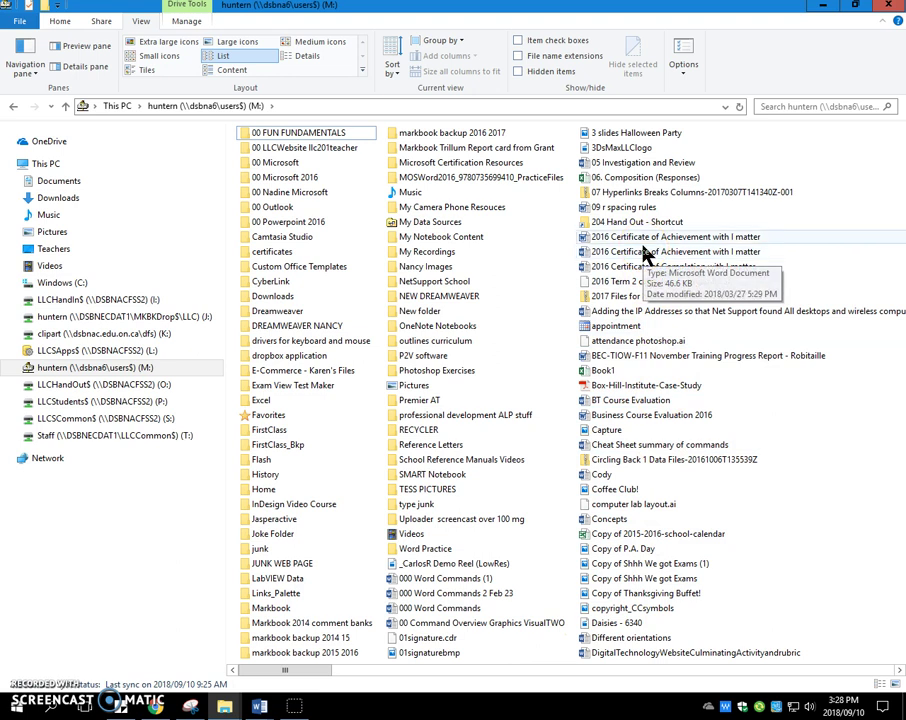
left_click(294, 58)
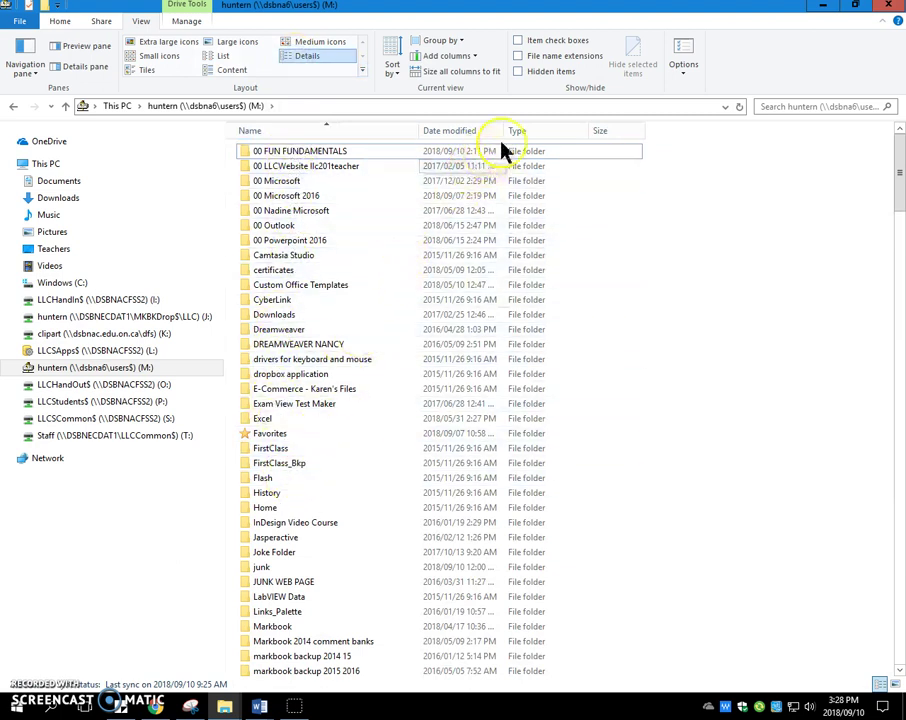
Add a widened Authors column to the Details listing, then switch the M: drive back to Large icons.
right_click(660, 138)
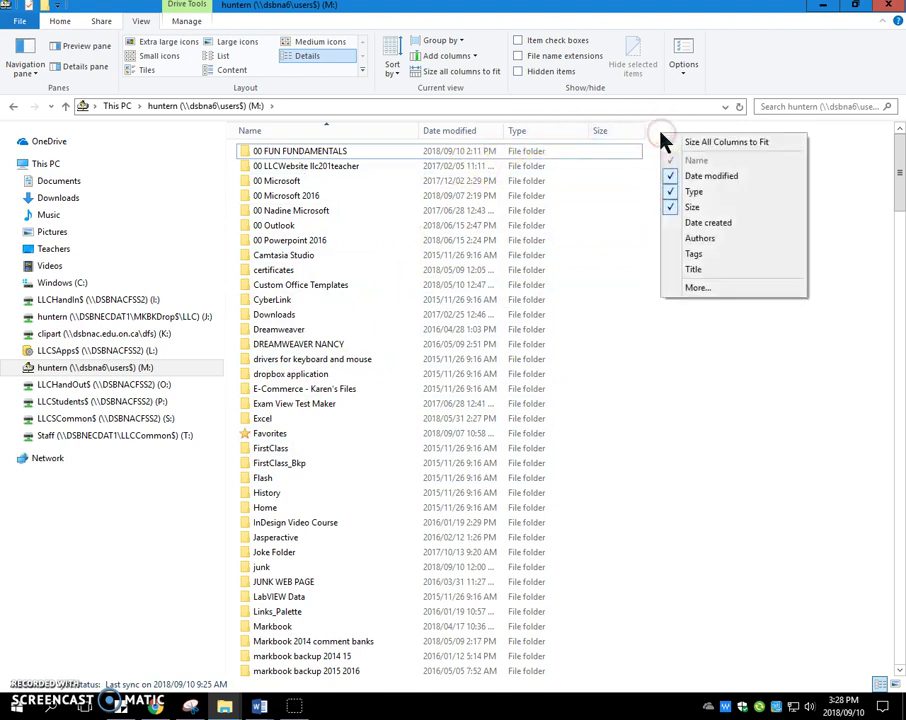
left_click(668, 238)
scroll(650, 280, "down", 9)
scroll(640, 300, "down", 8)
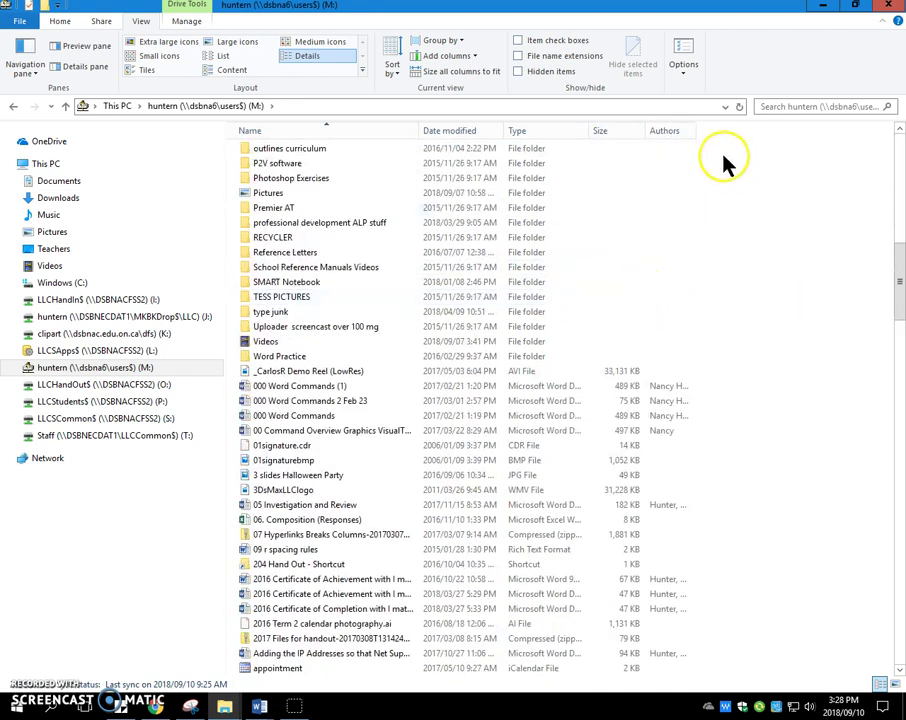
left_click_drag(700, 135, 752, 133)
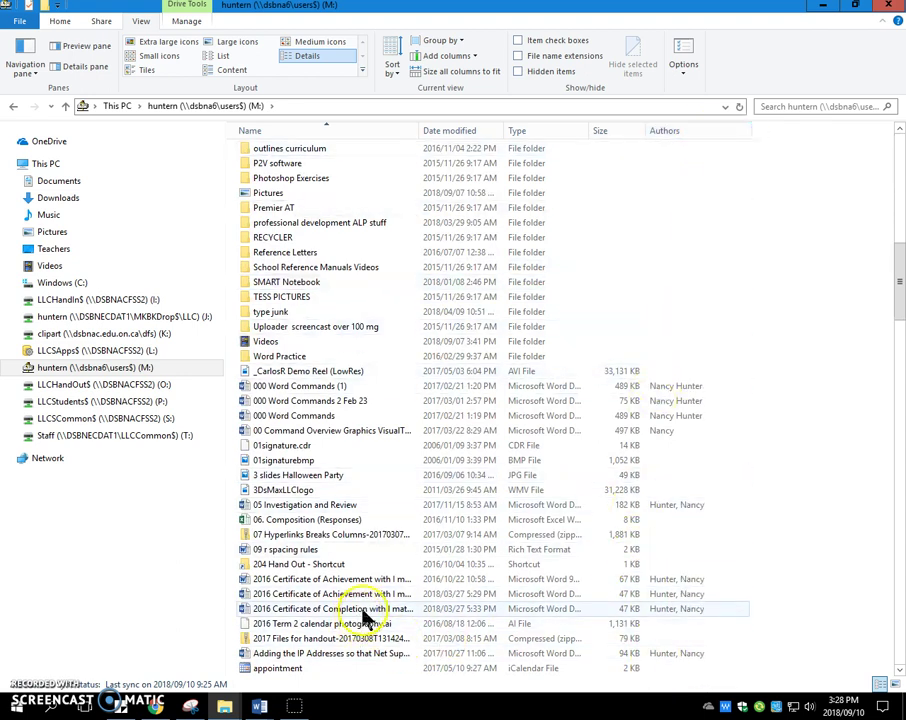
scroll(490, 343, "up", 2)
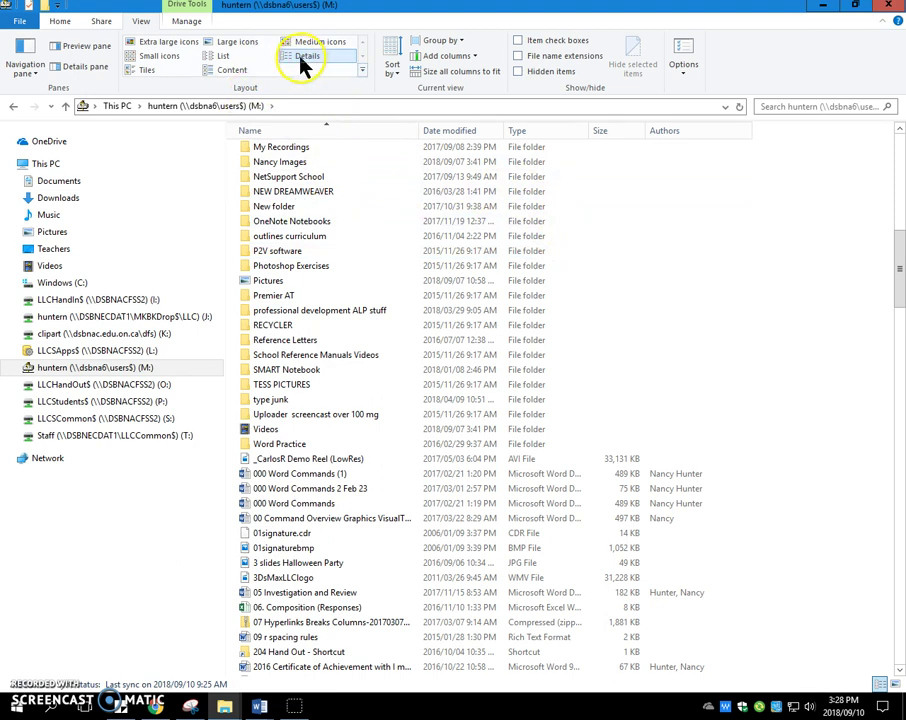
left_click(237, 42)
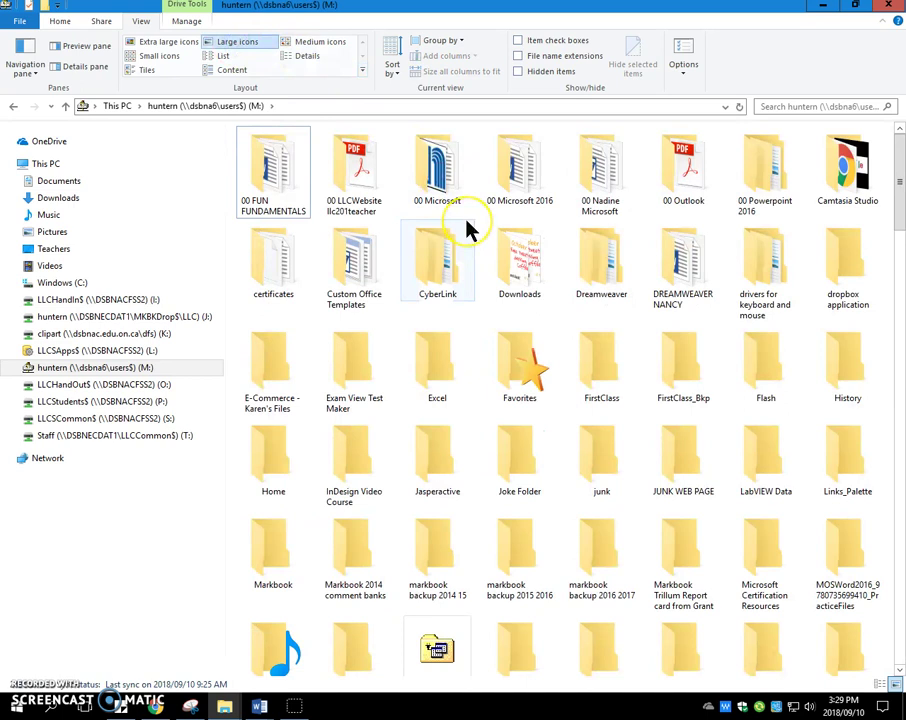
Open 00 FUN FUNDAMENTALS > Concepts > RSS b Animals and show its pictures as Large icons.
double_click(297, 188)
left_click(285, 150)
double_click(307, 168)
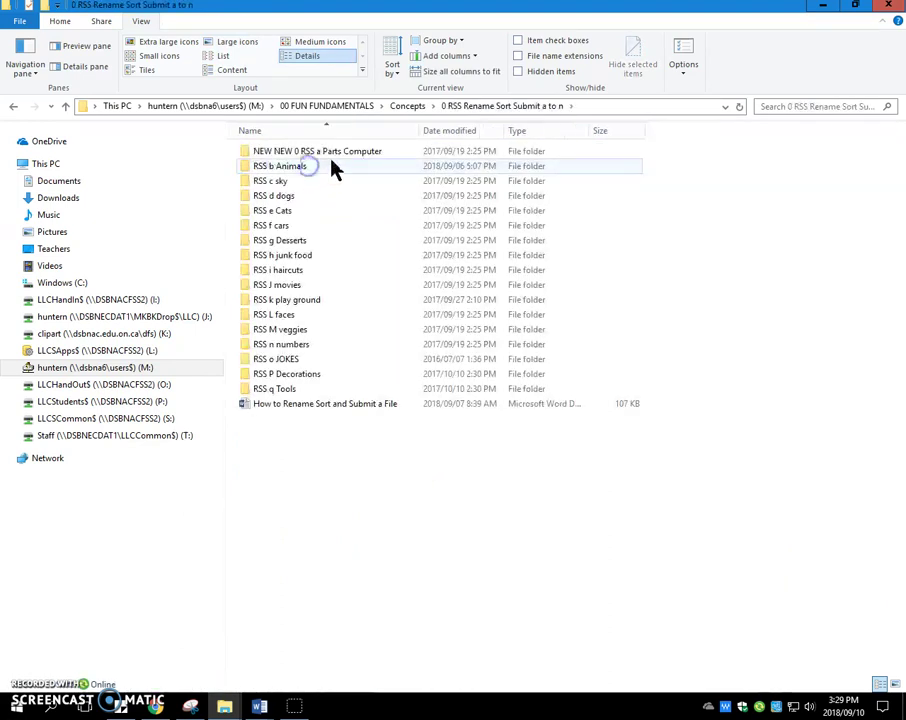
double_click(297, 168)
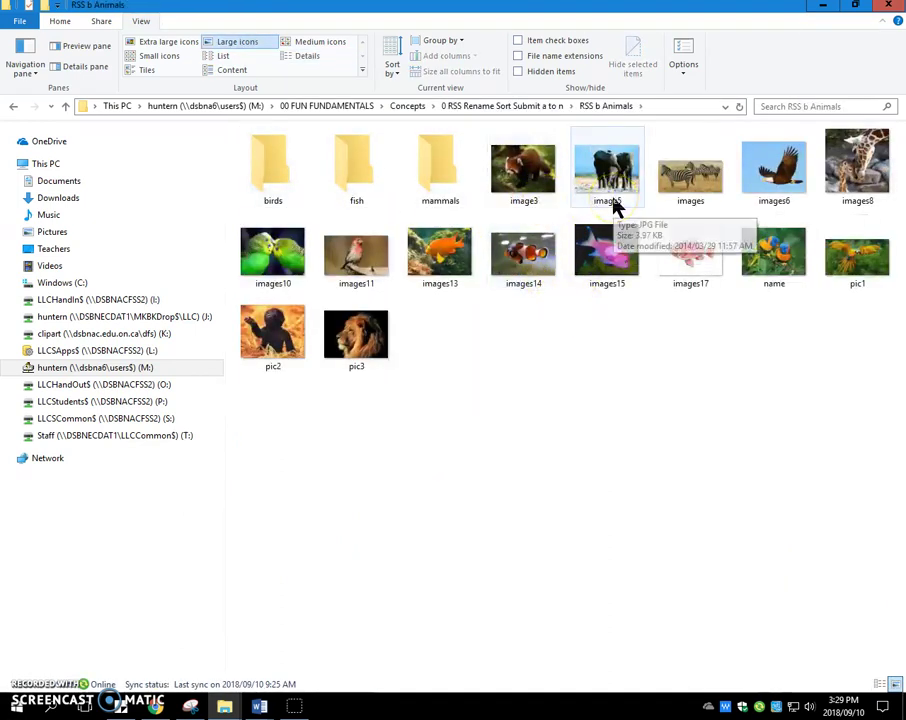
left_click(309, 56)
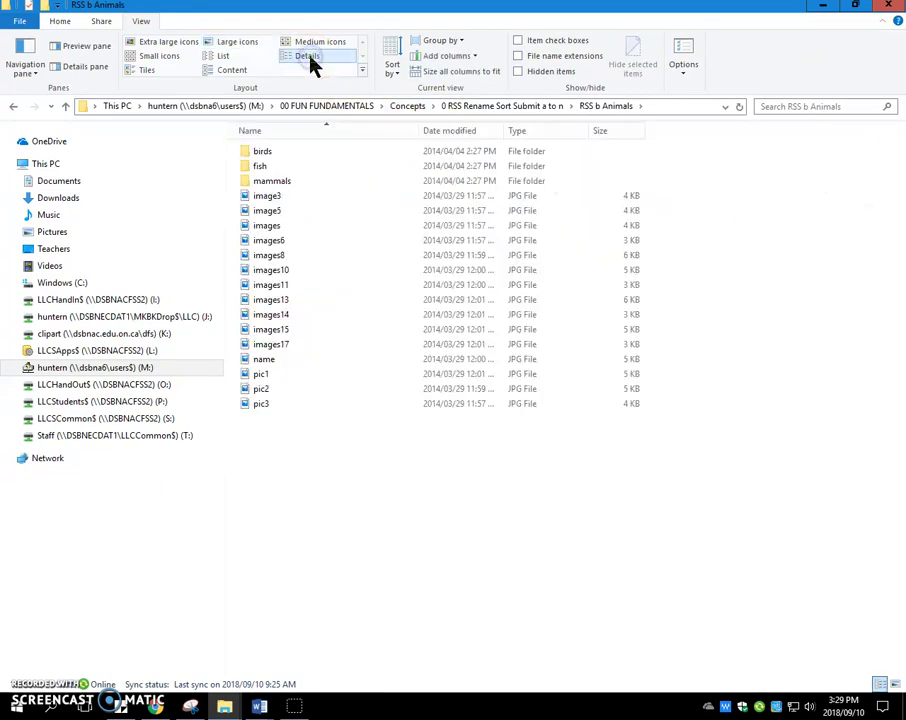
left_click(232, 45)
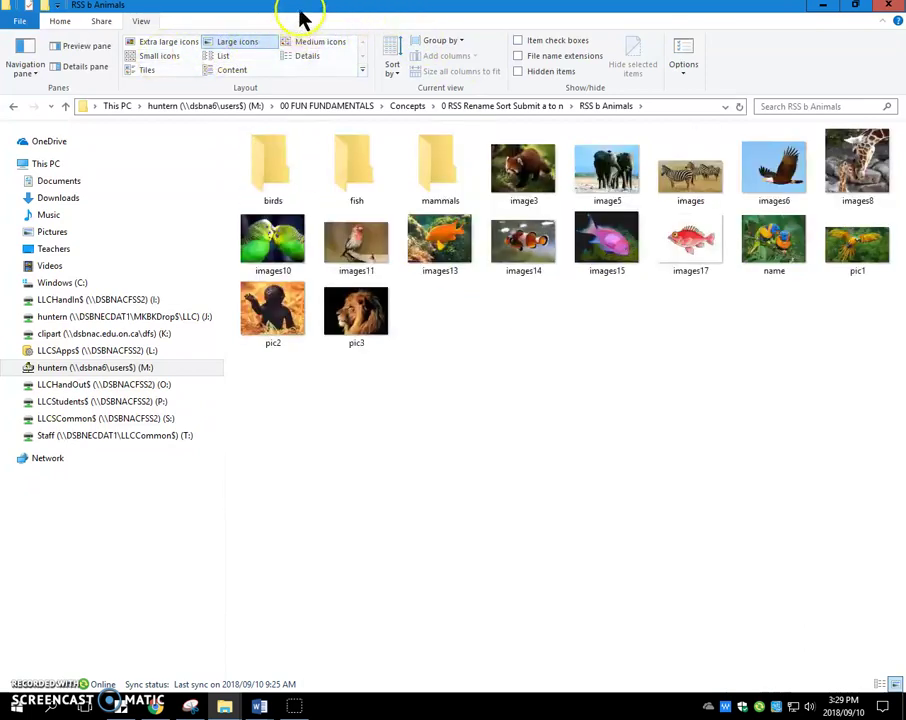
Shrink the Explorer window aside and bring the Word worksheet to the front.
left_click_drag(303, 15, 358, 572)
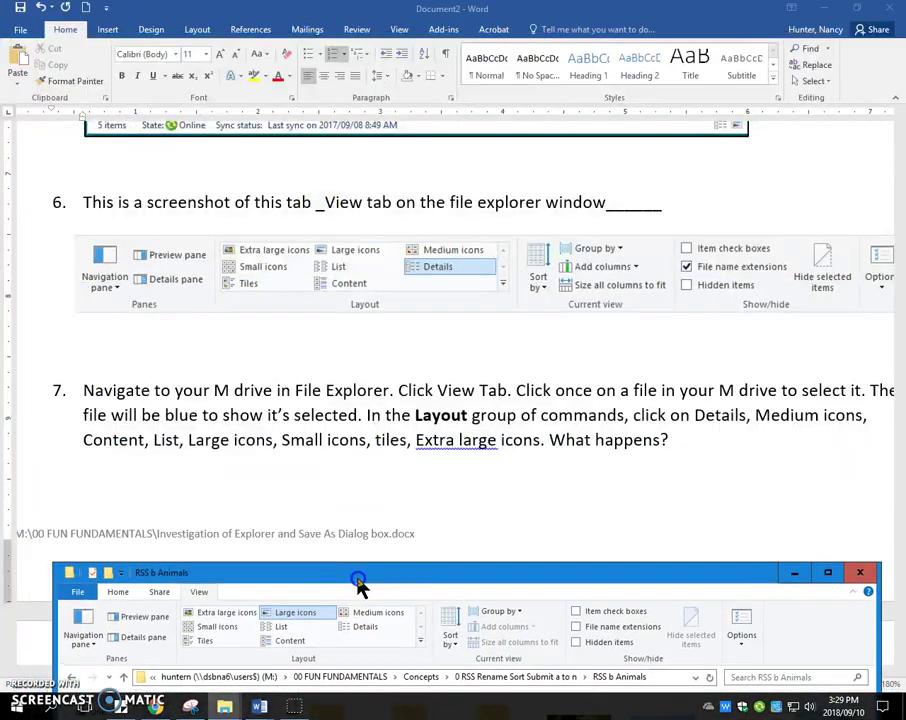
left_click(390, 440)
scroll(388, 435, "down", 10)
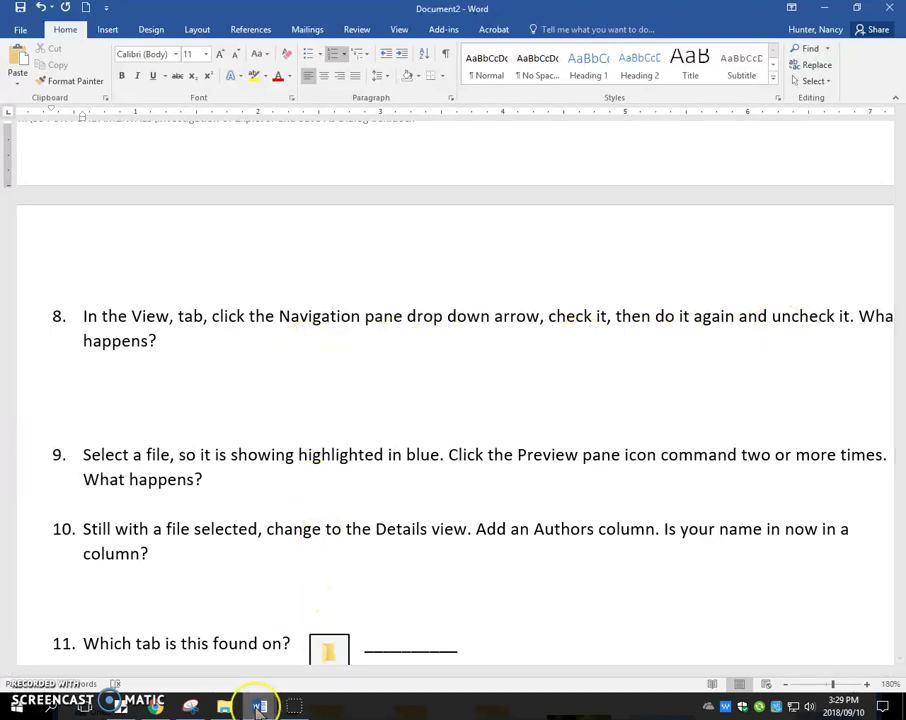
mouse_move(258, 708)
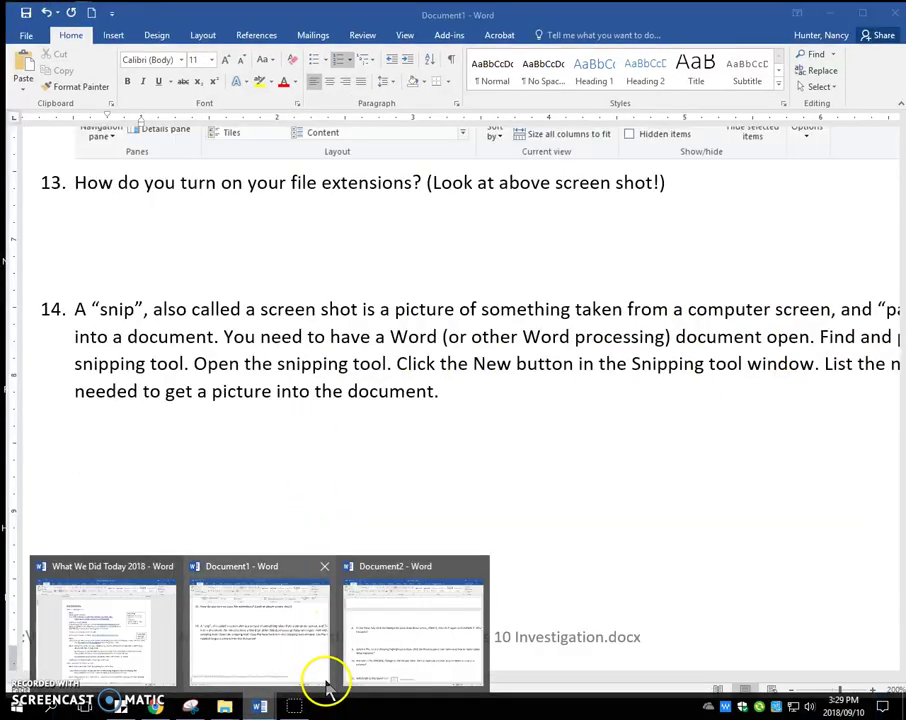
mouse_move(226, 708)
left_click(267, 672)
left_click_drag(384, 586, 392, 205)
left_click(100, 296)
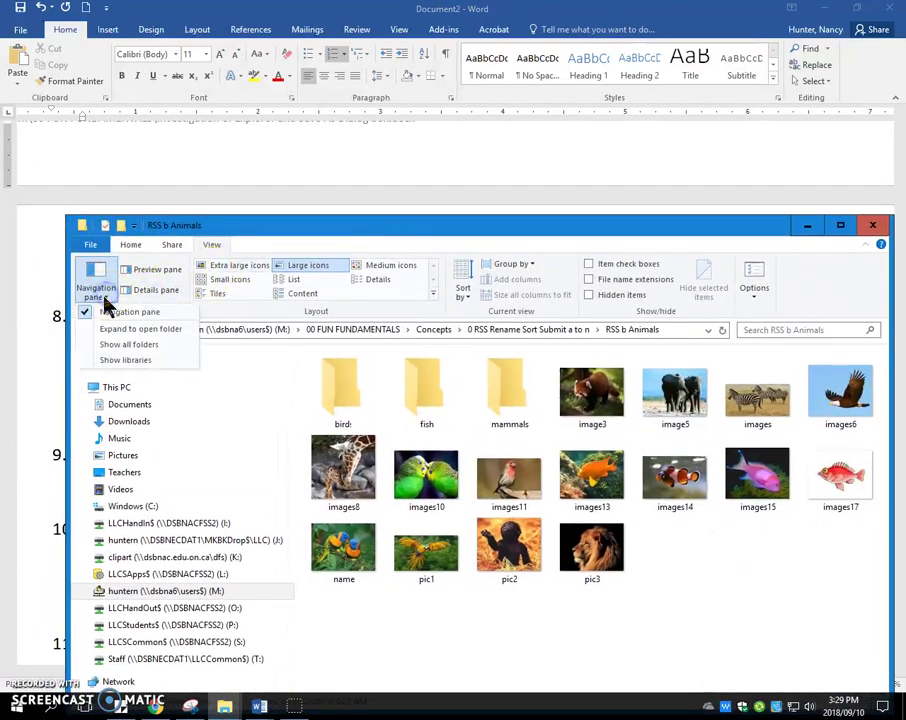
left_click_drag(364, 232, 334, 524)
left_click(317, 385)
scroll(317, 382, "down", 1)
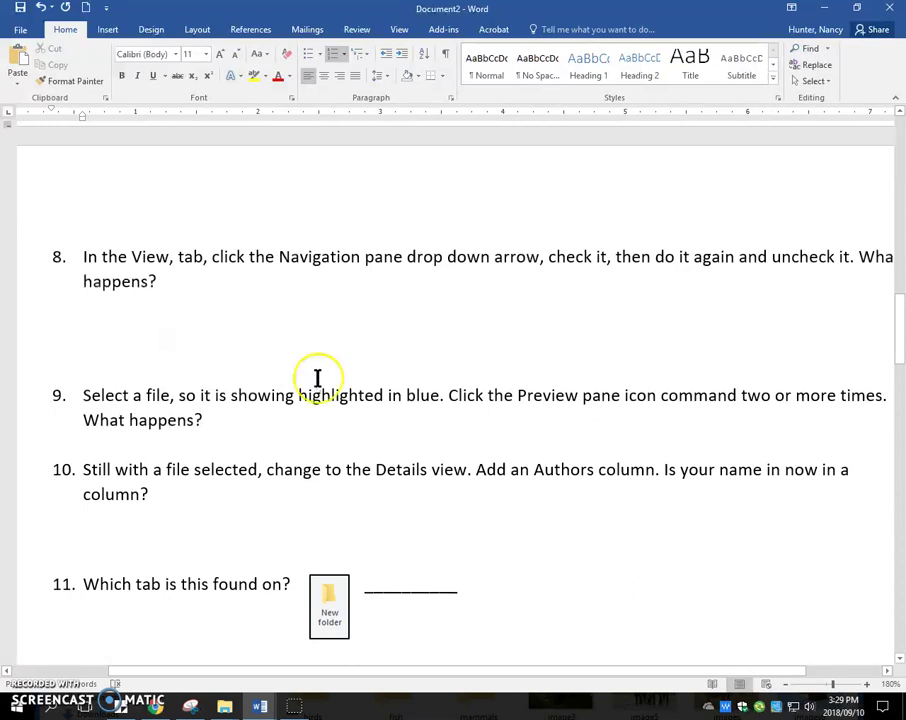
Type 'Turn it on and off with those checks' after 'happens?' in question 8.
left_click(178, 284)
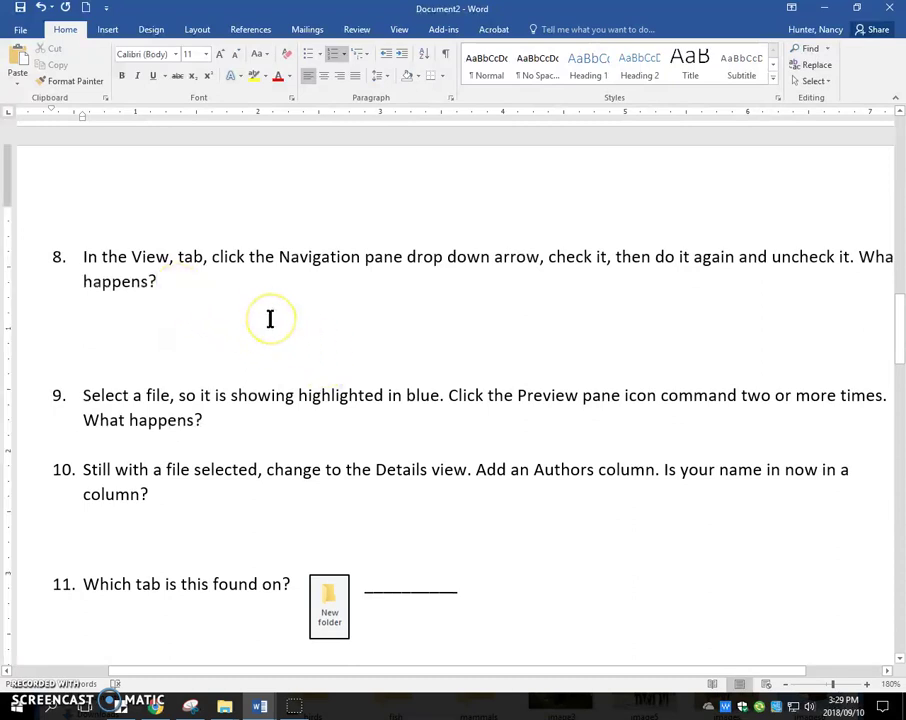
type("Tu")
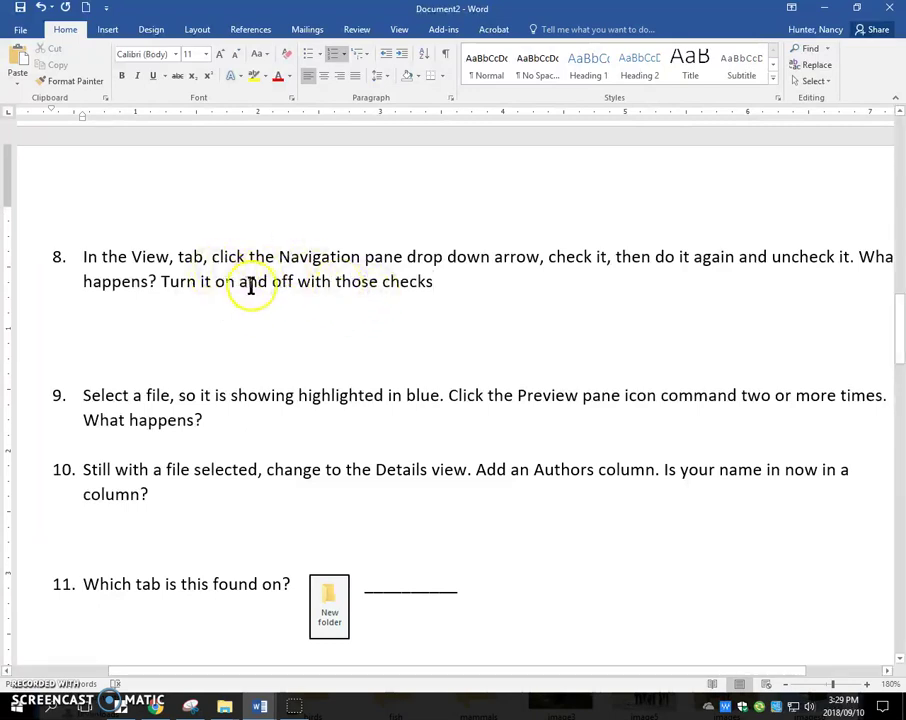
scroll(276, 332, "down", 3)
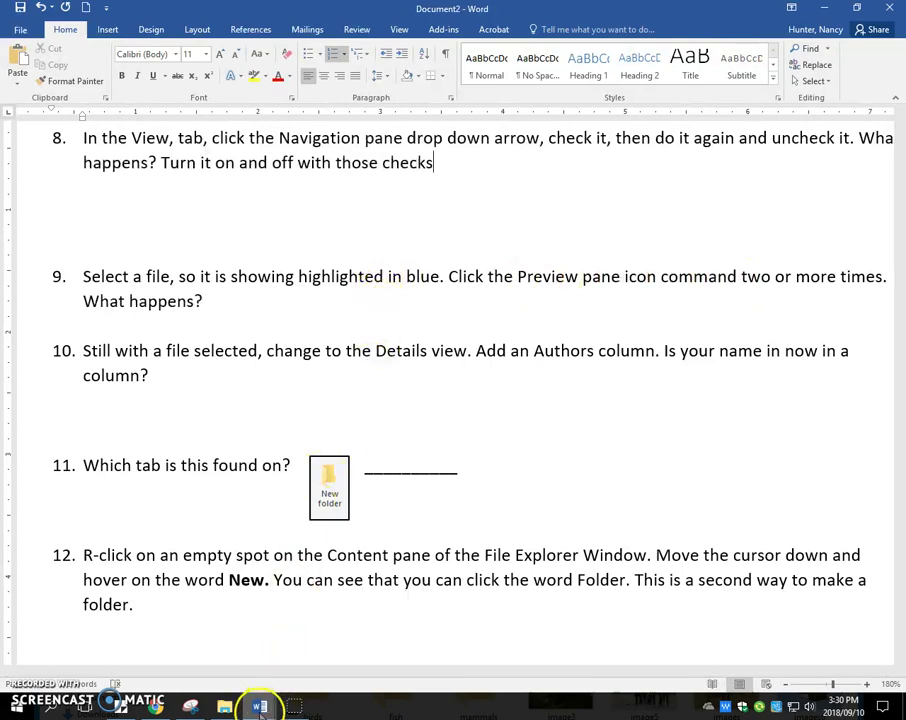
Bring the RSS b Animals Explorer window back up and maximise it.
mouse_move(228, 707)
left_click(283, 664)
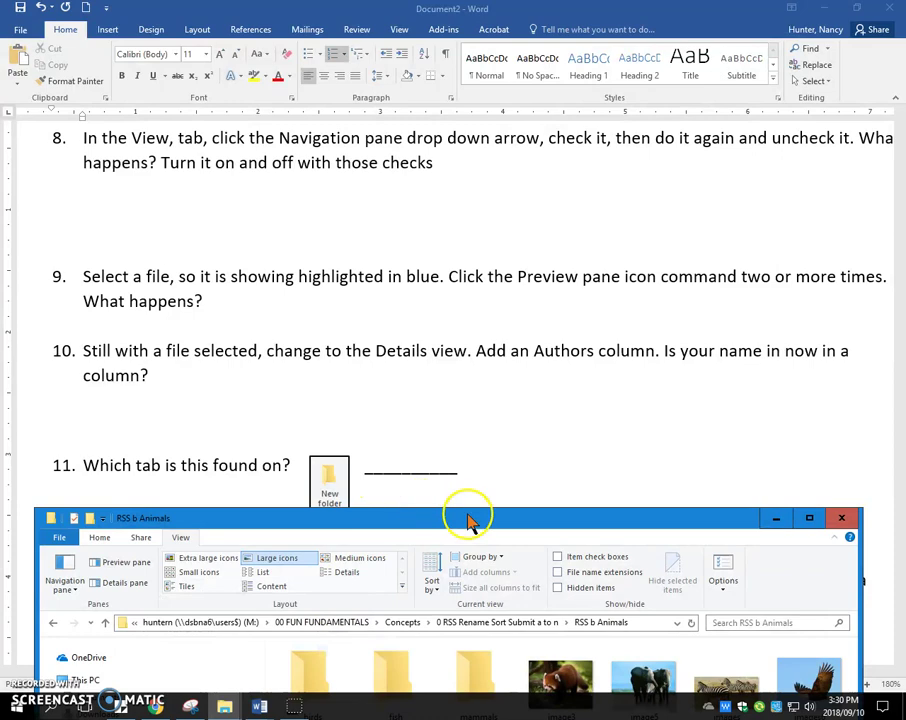
left_click_drag(470, 520, 462, 266)
left_click(796, 270)
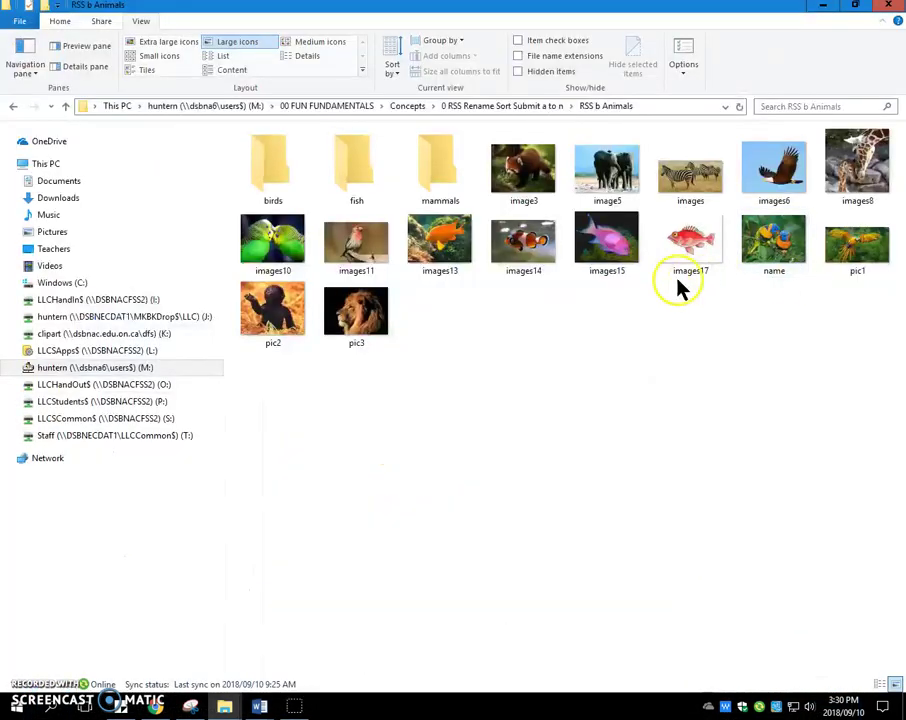
Open the M: drive's files, select a Word document and turn on the Preview pane.
left_click(138, 370)
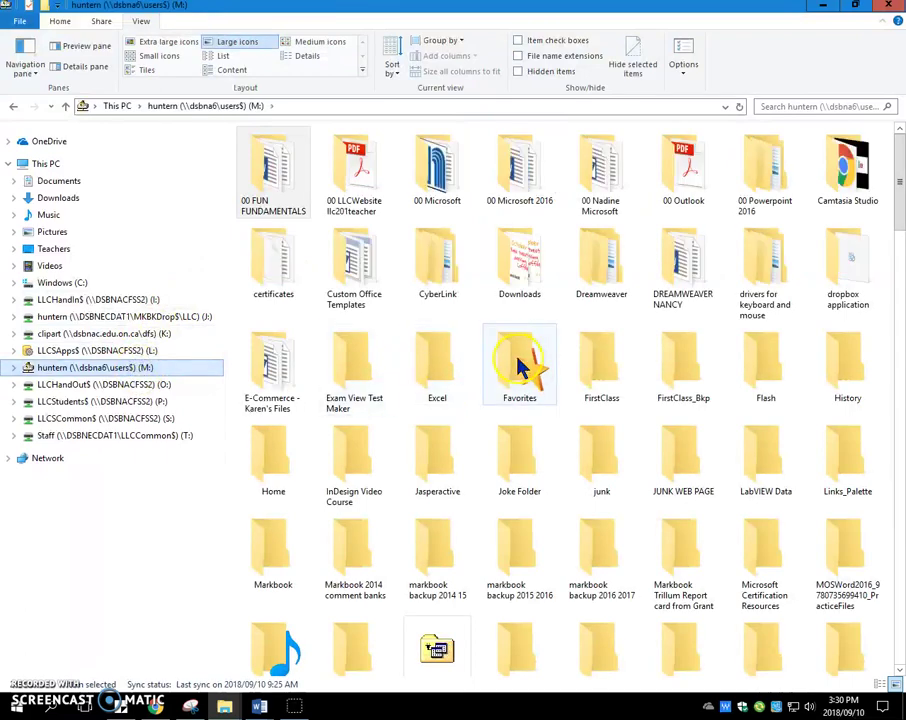
scroll(510, 362, "down", 15)
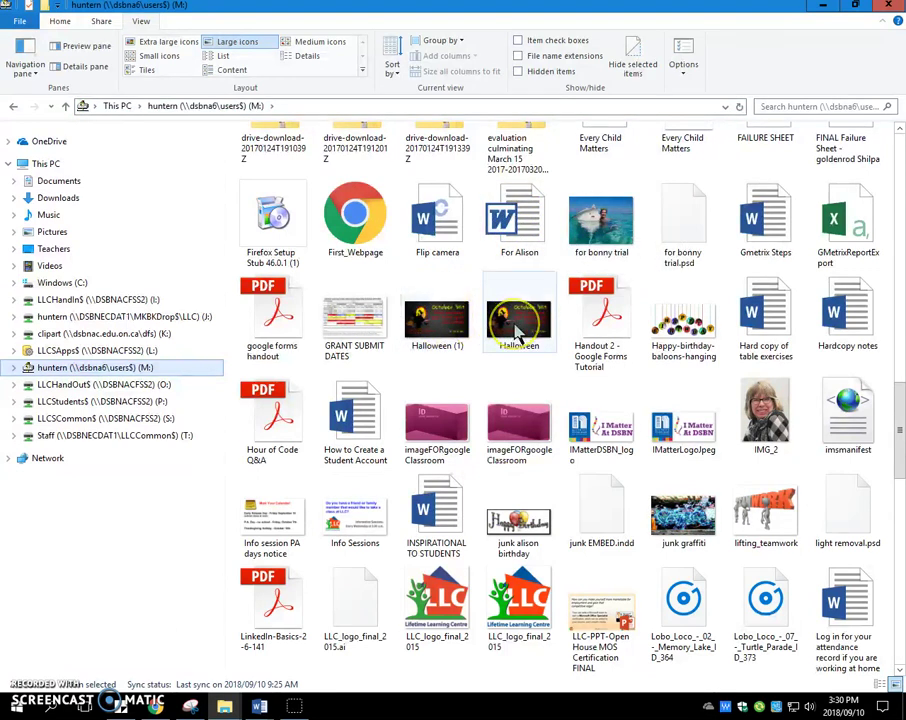
left_click(521, 258)
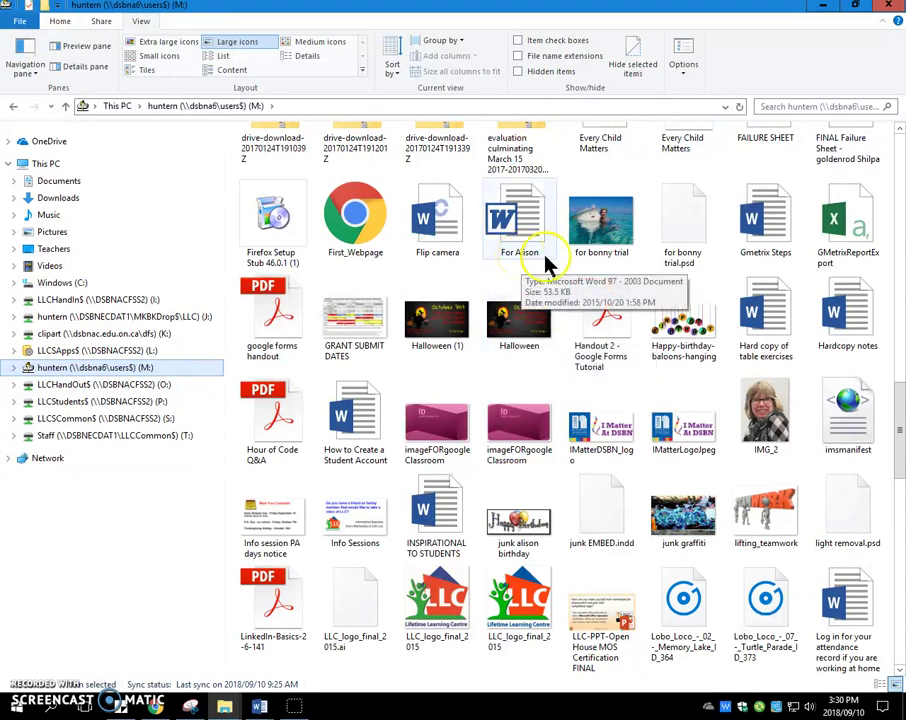
left_click(830, 315)
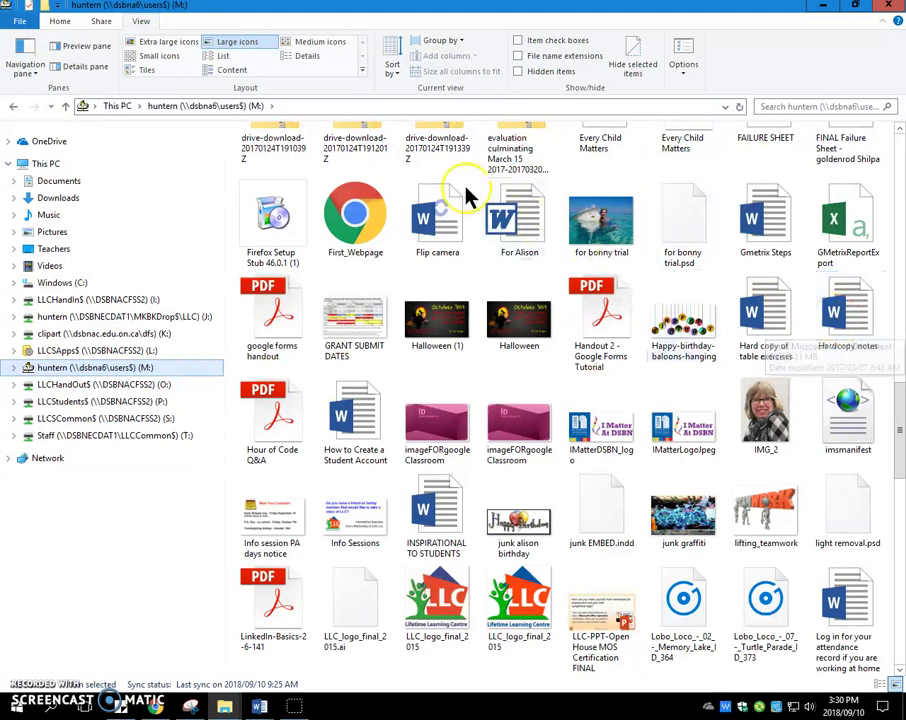
left_click(88, 48)
left_click(483, 245)
left_click_drag(483, 245, 485, 316)
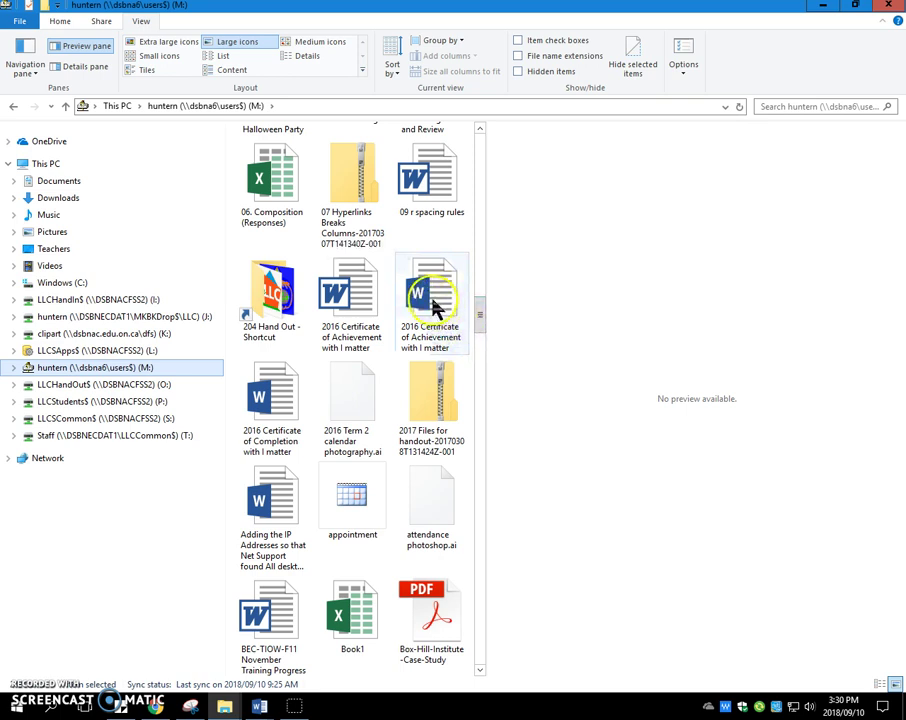
Preview the 2016 Certificate of Achievement file, then the 09 r spacing rules document.
left_click(434, 306)
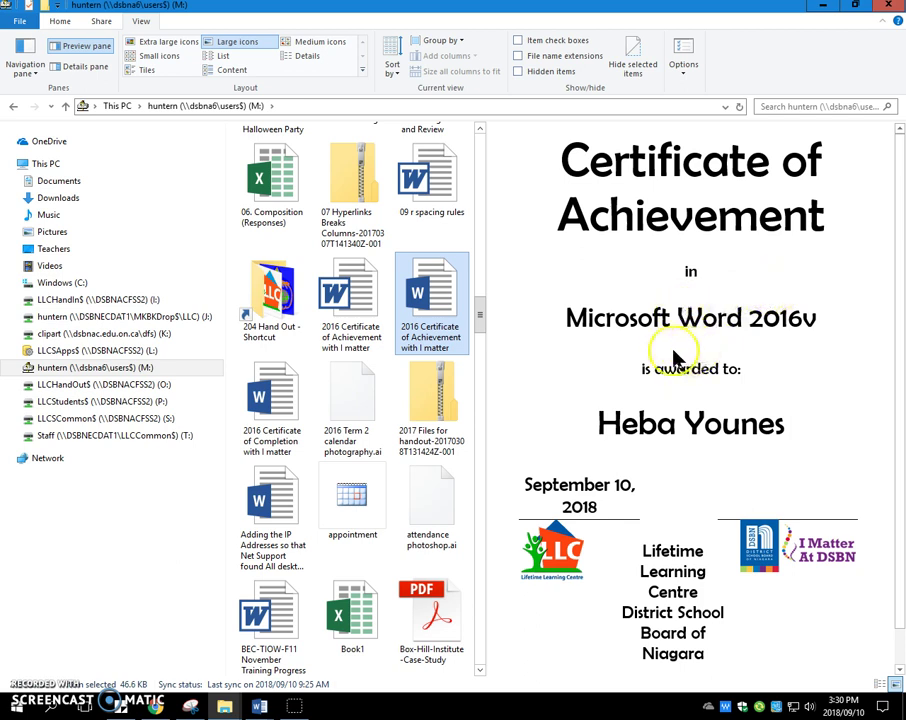
left_click(443, 197)
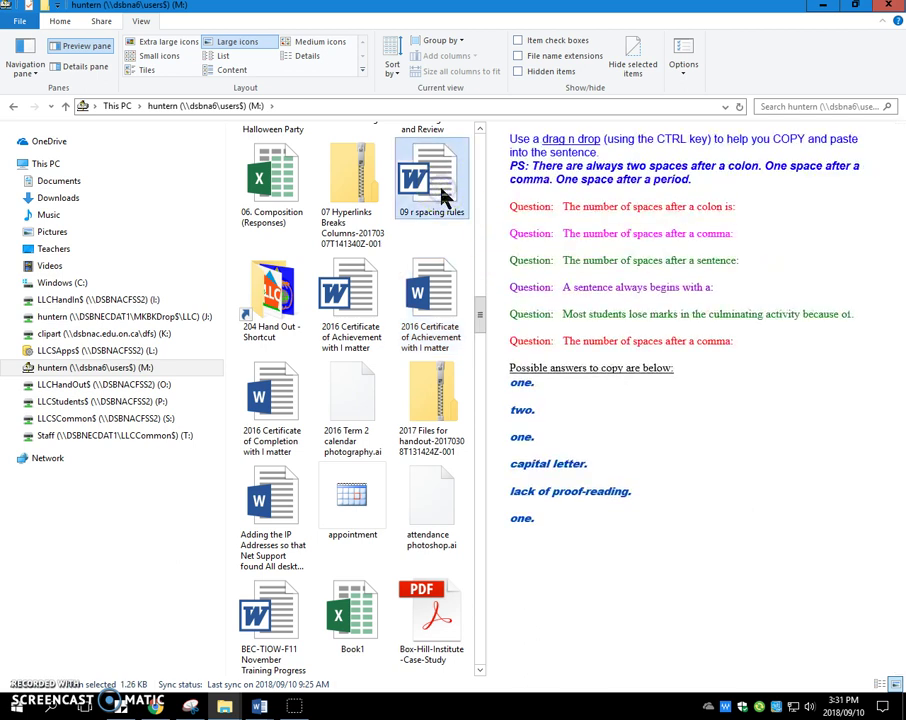
left_click(589, 237)
left_click_drag(618, 233, 663, 240)
left_click(628, 198)
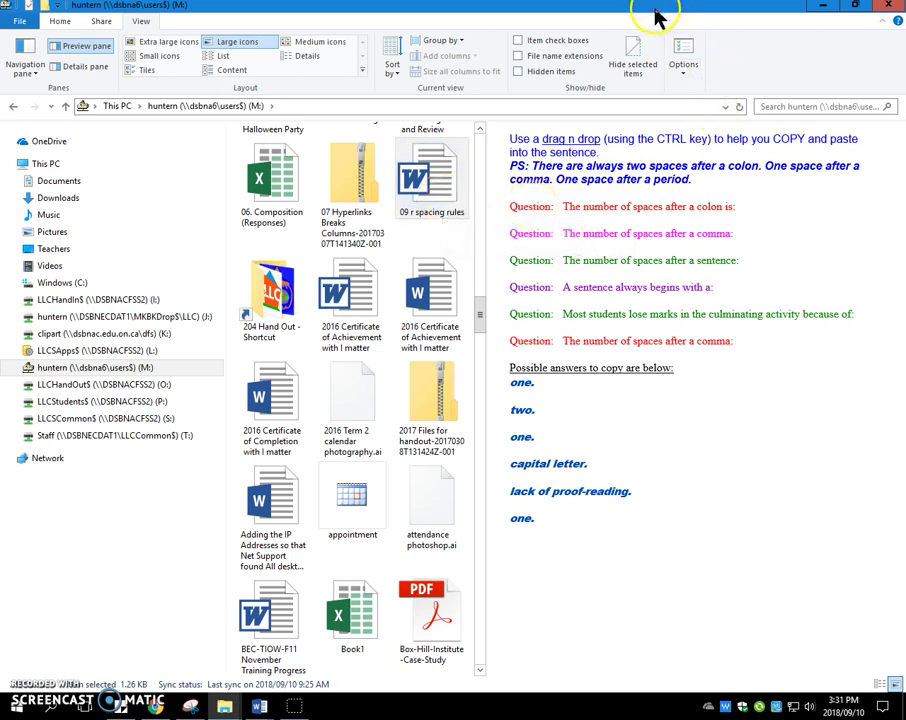
Show 09 r spacing rules in the Details pane, then minimise File Explorer.
left_click(87, 67)
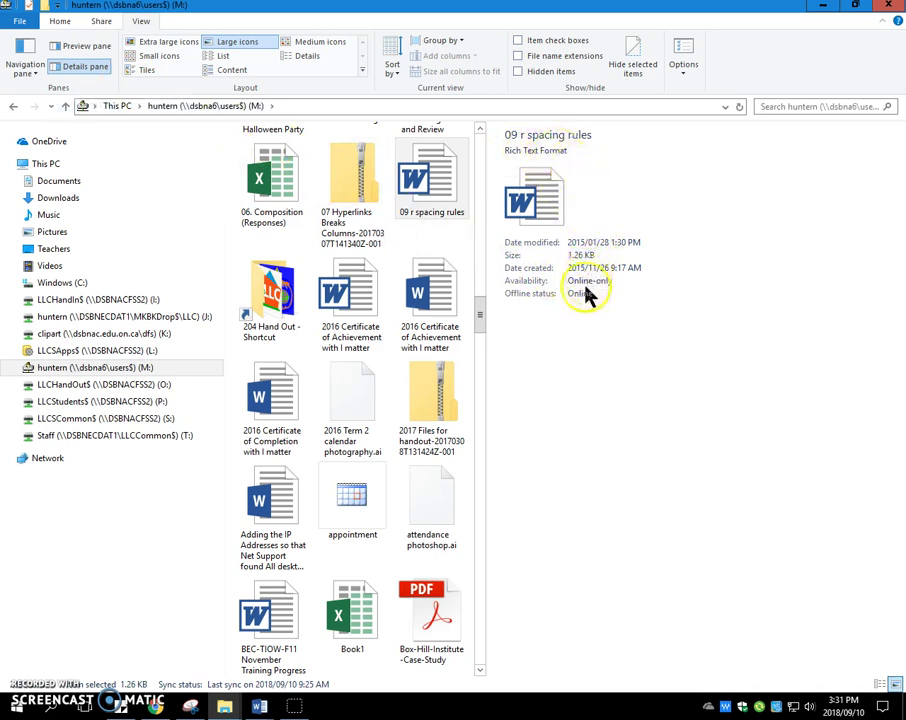
left_click(812, 14)
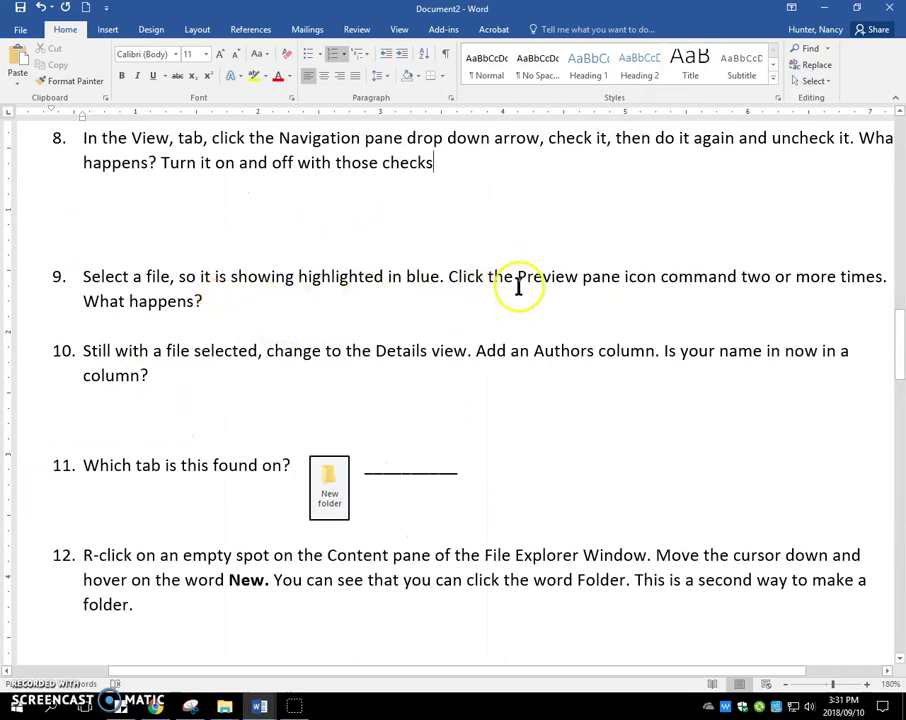
Answer question 9 with 'Gives a peek into the file.'.
left_click_drag(532, 281, 614, 280)
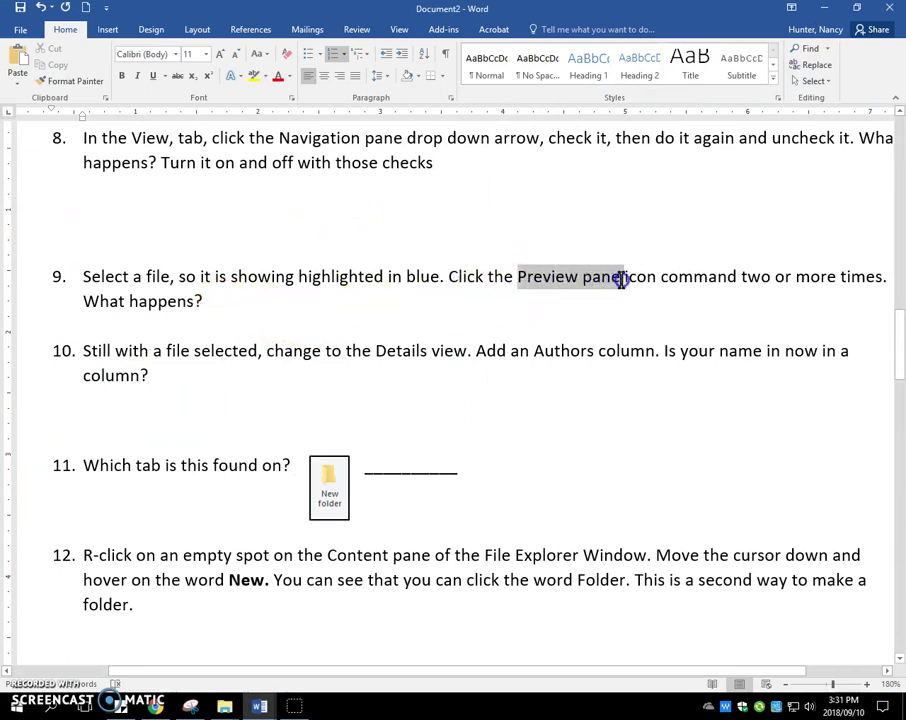
left_click(230, 301)
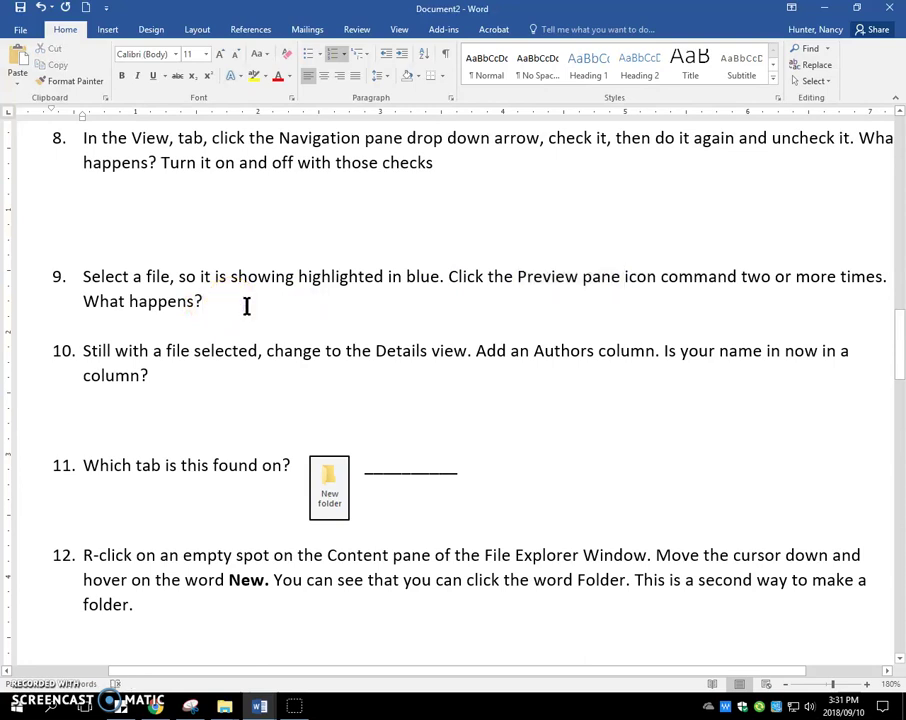
type("Gives a peek")
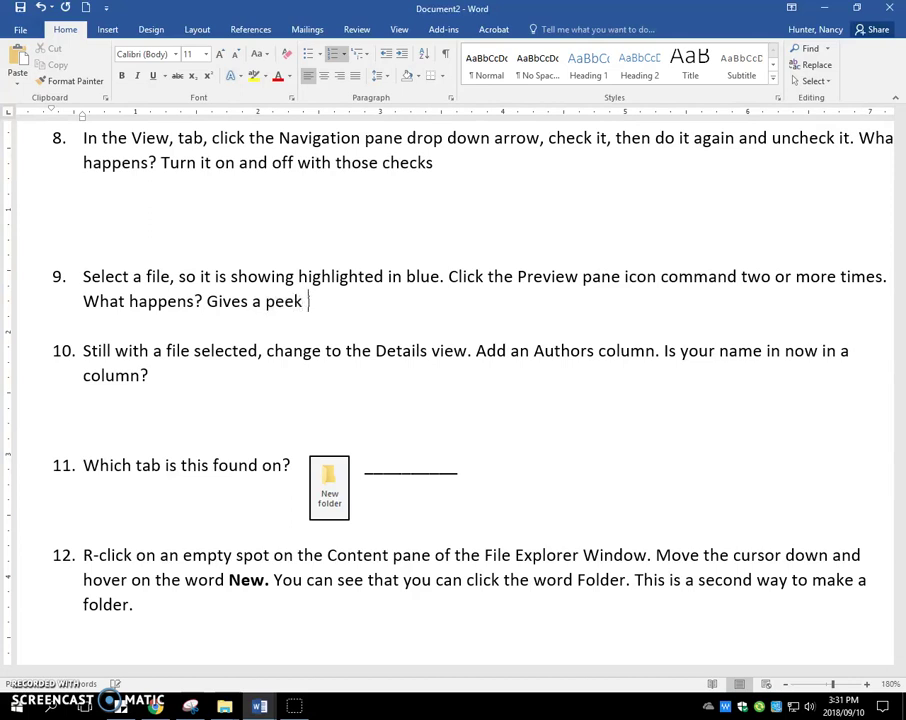
type("ile.")
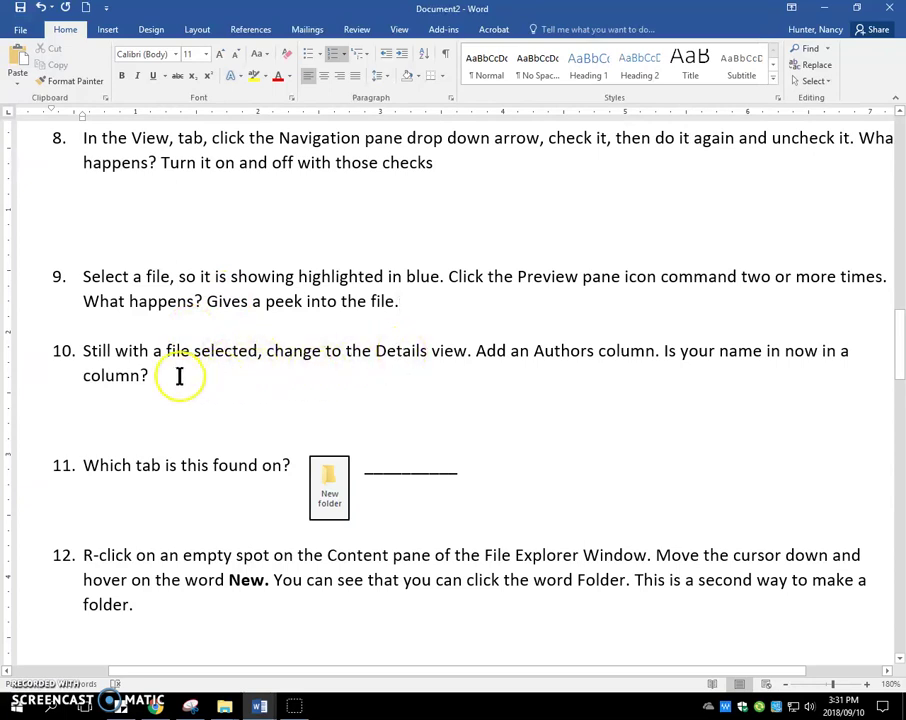
Answer question 10 with the properties date, type, size.
left_click(180, 375)
type("S")
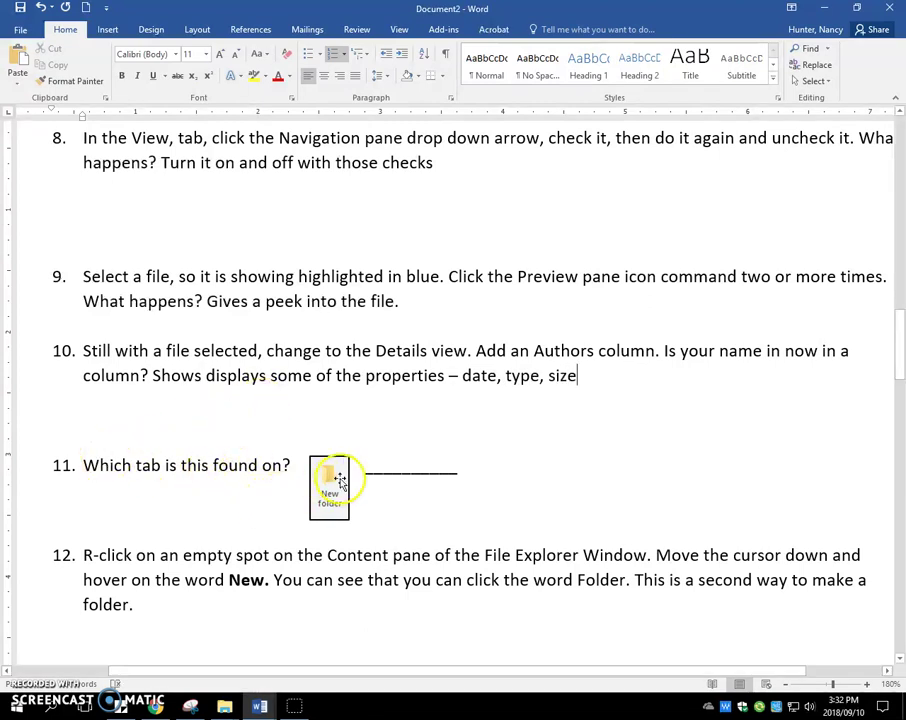
left_click(225, 706)
Turn off the Details pane, show the M: drive items as a List, and restore the window smaller.
left_click(289, 673)
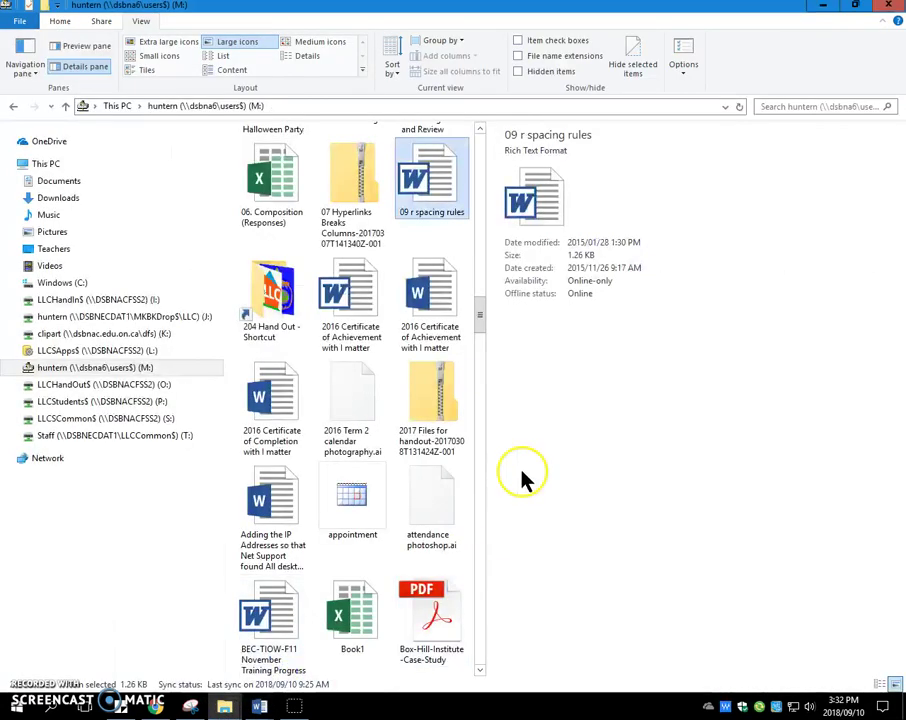
left_click(92, 66)
left_click(231, 57)
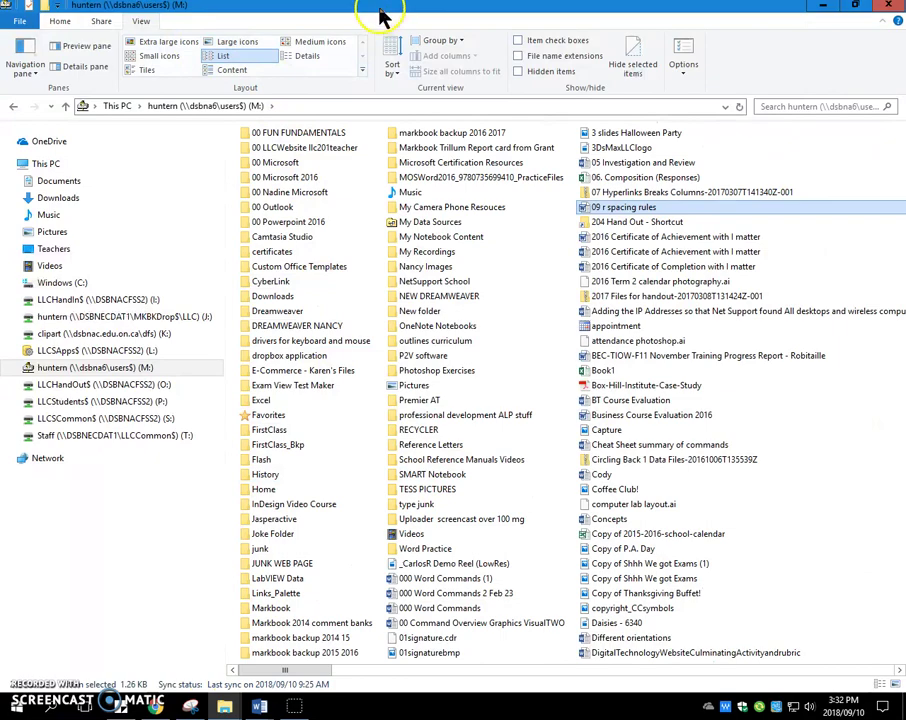
left_click_drag(380, 15, 418, 551)
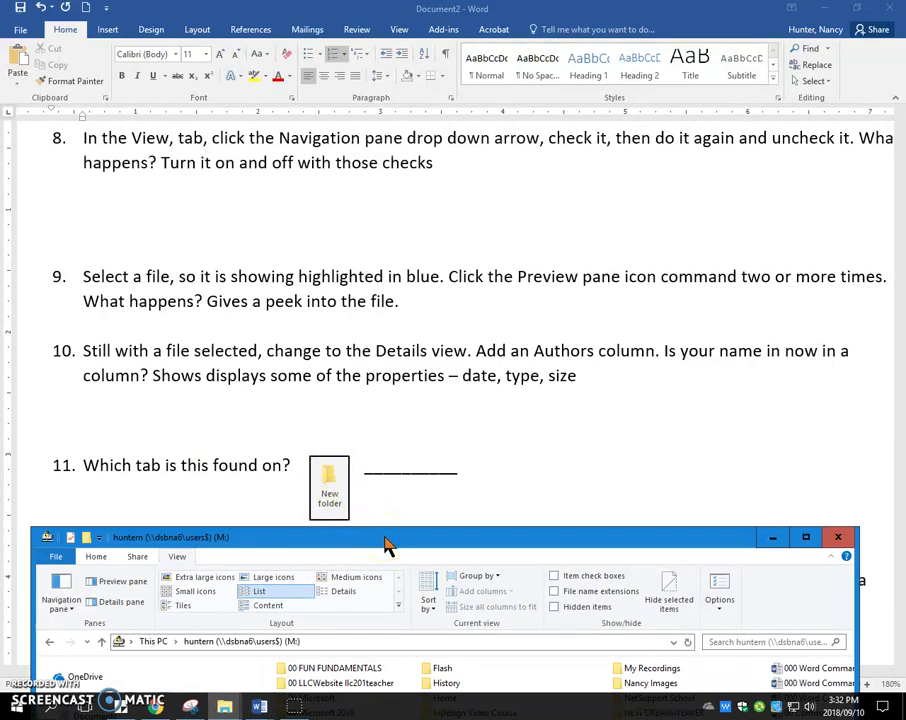
Move the Explorer window up and look through the Share and Home ribbon options.
left_click_drag(388, 545, 386, 125)
left_click(436, 136)
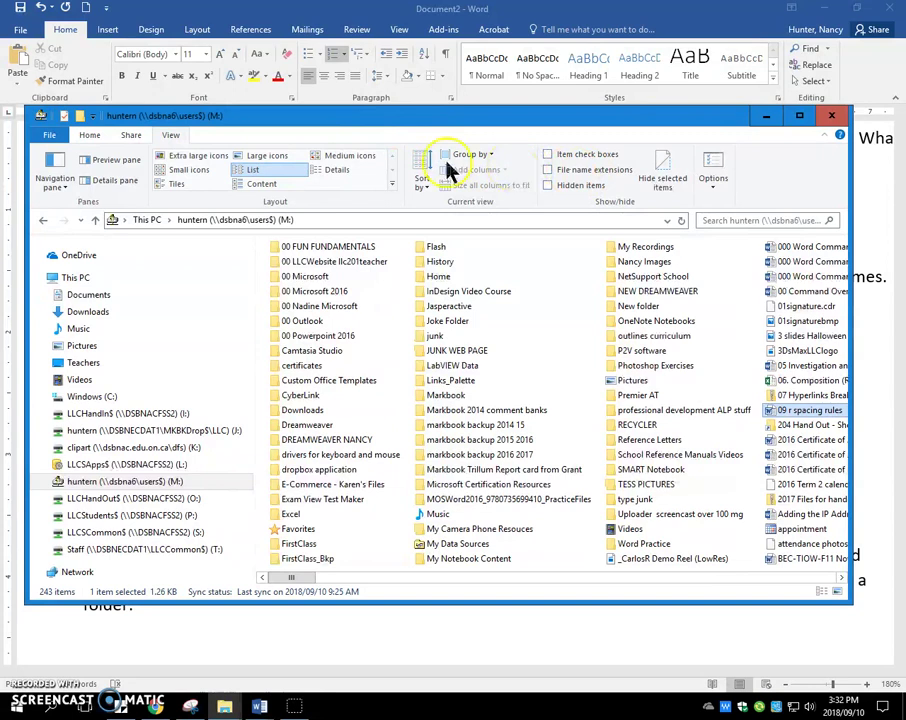
left_click(178, 135)
left_click(140, 135)
left_click(90, 135)
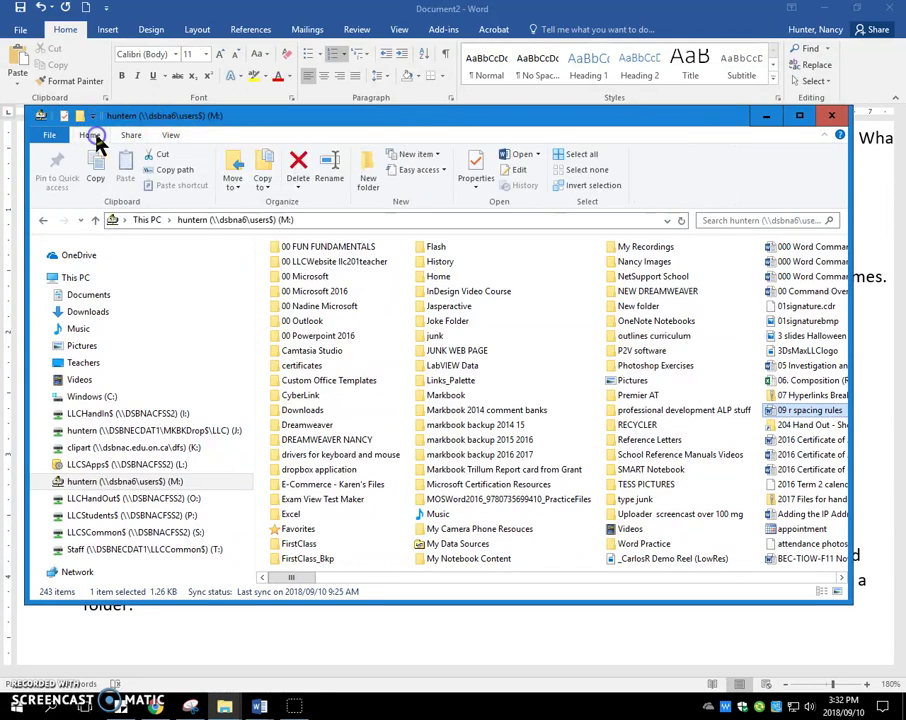
left_click(366, 176)
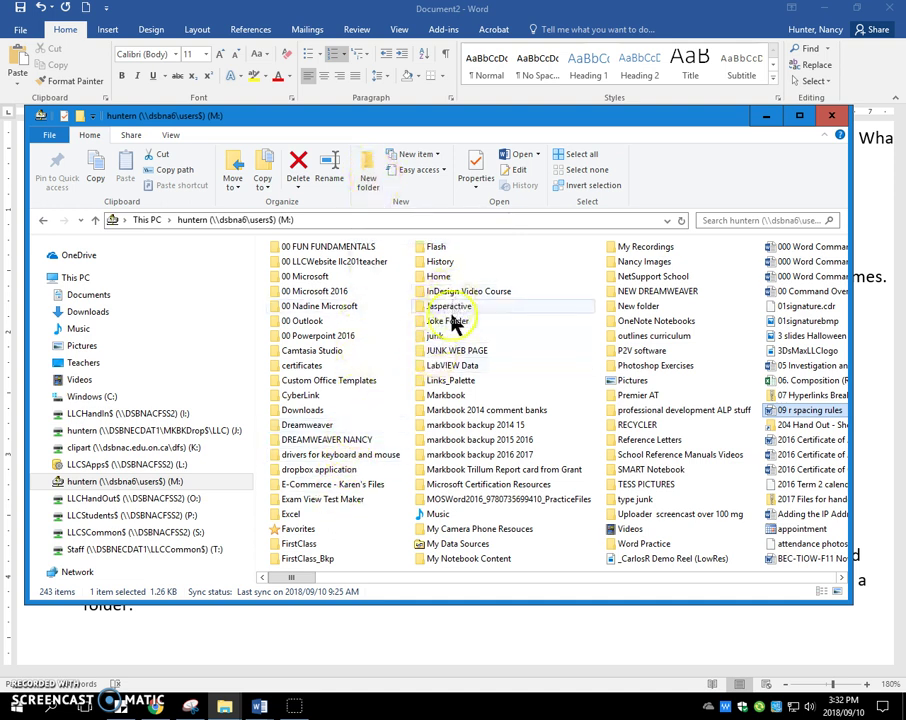
Create a folder named 'practice' inside junk, then minimise File Explorer.
double_click(446, 337)
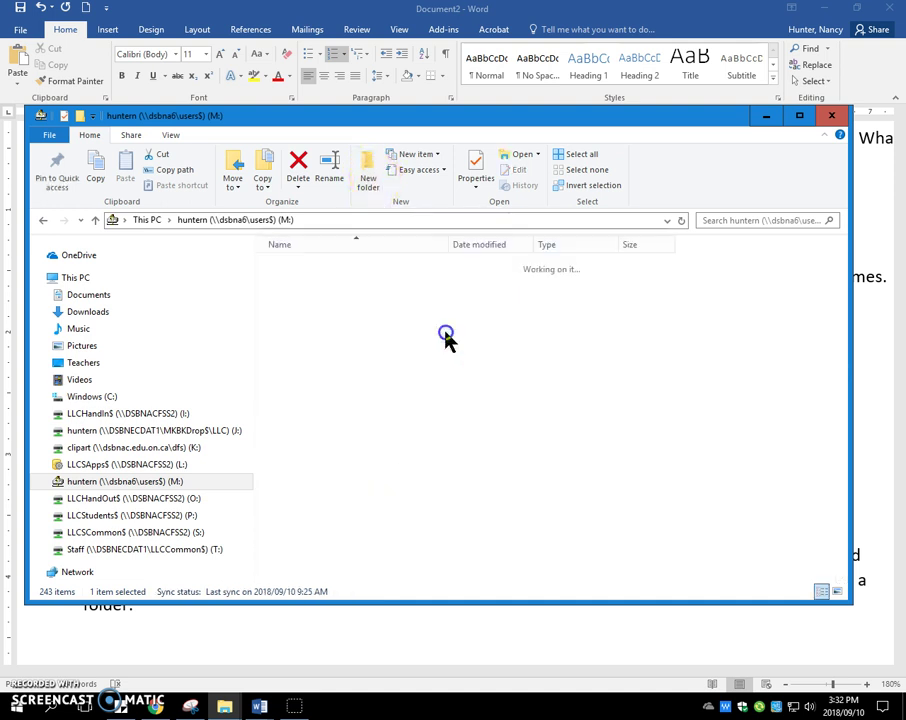
left_click(370, 173)
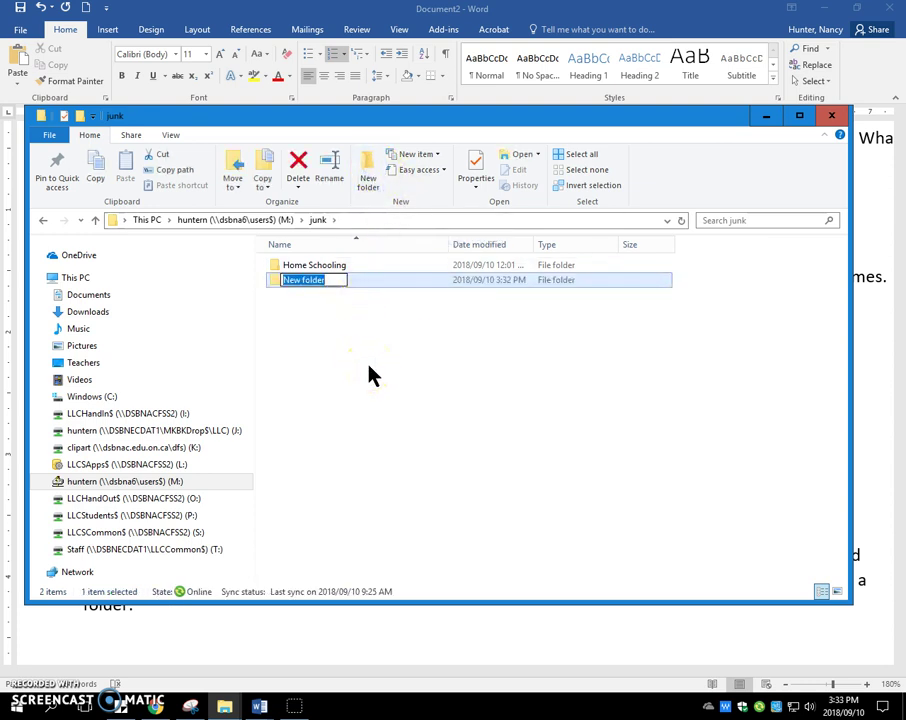
type("practice")
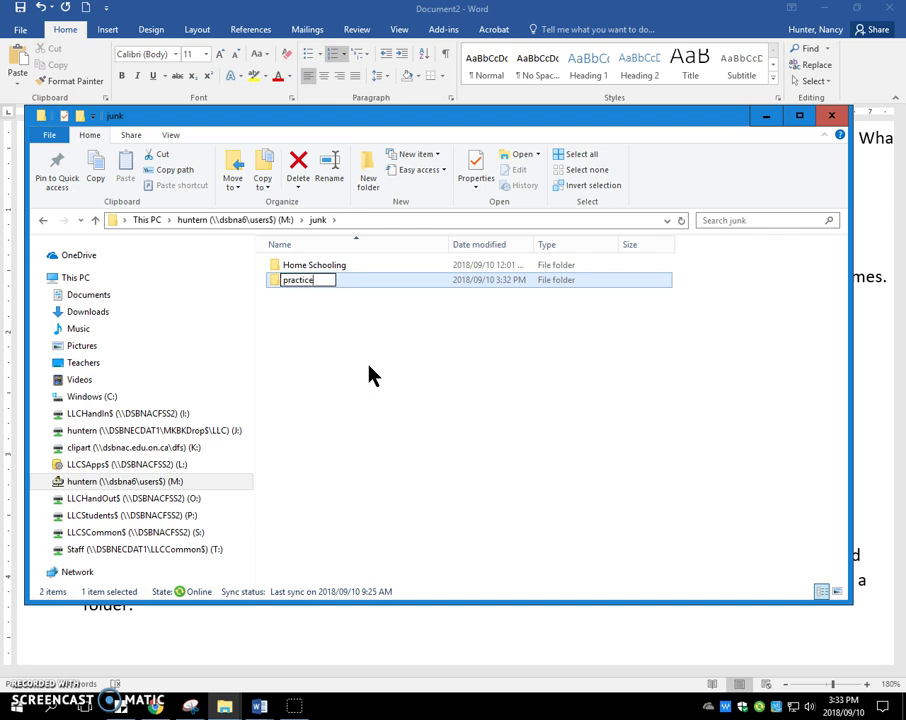
key("Return")
left_click(305, 300)
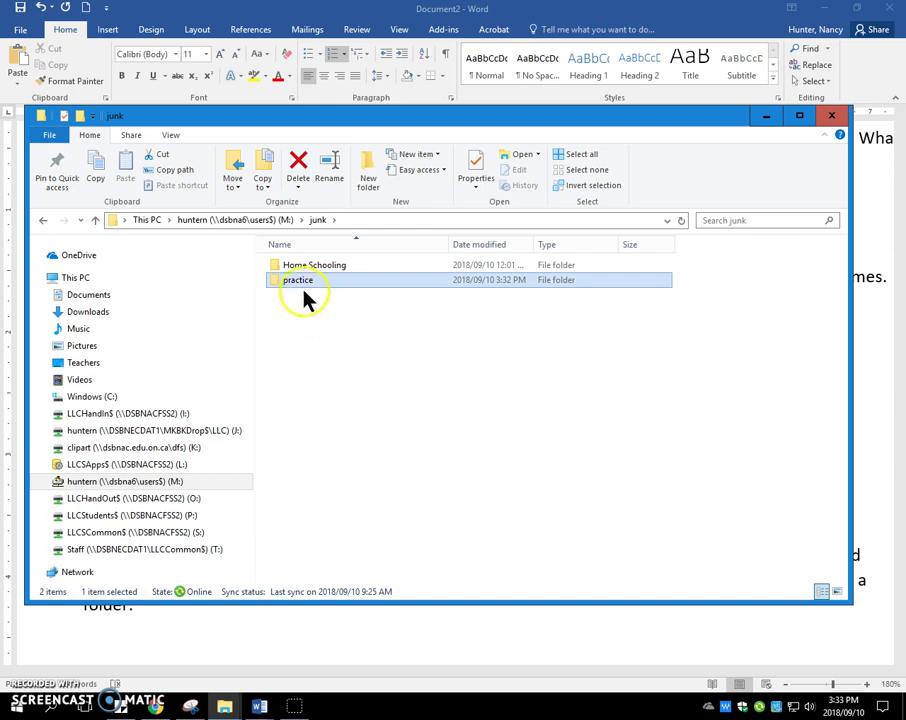
left_click(774, 118)
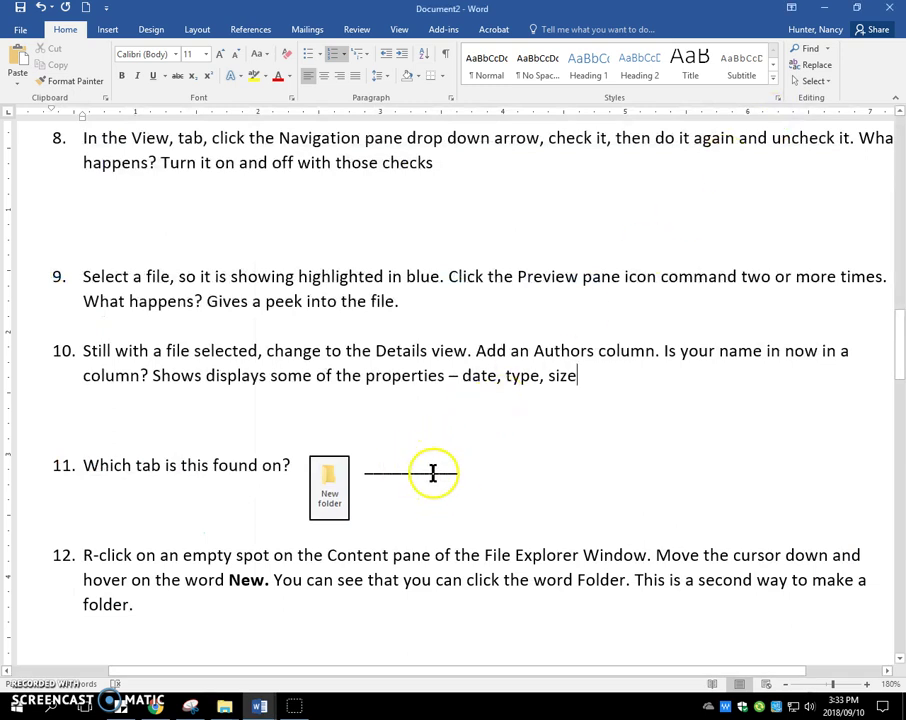
Type 'Home' in question 11's blank, colour it red, and bring the junk folder window back.
left_click(391, 471)
left_click_drag(391, 471, 449, 467)
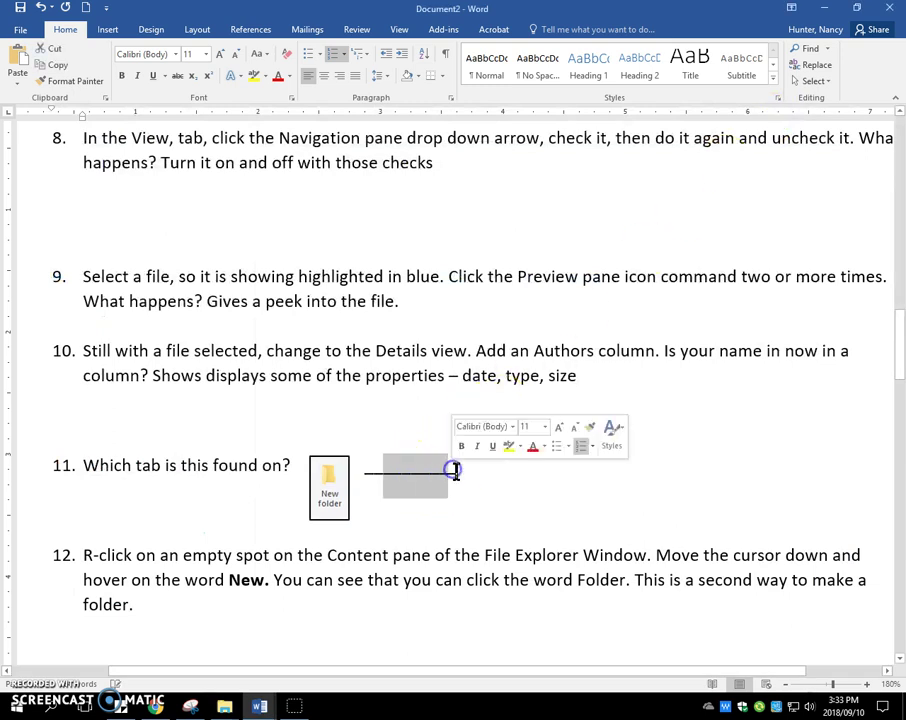
type("Home")
double_click(410, 466)
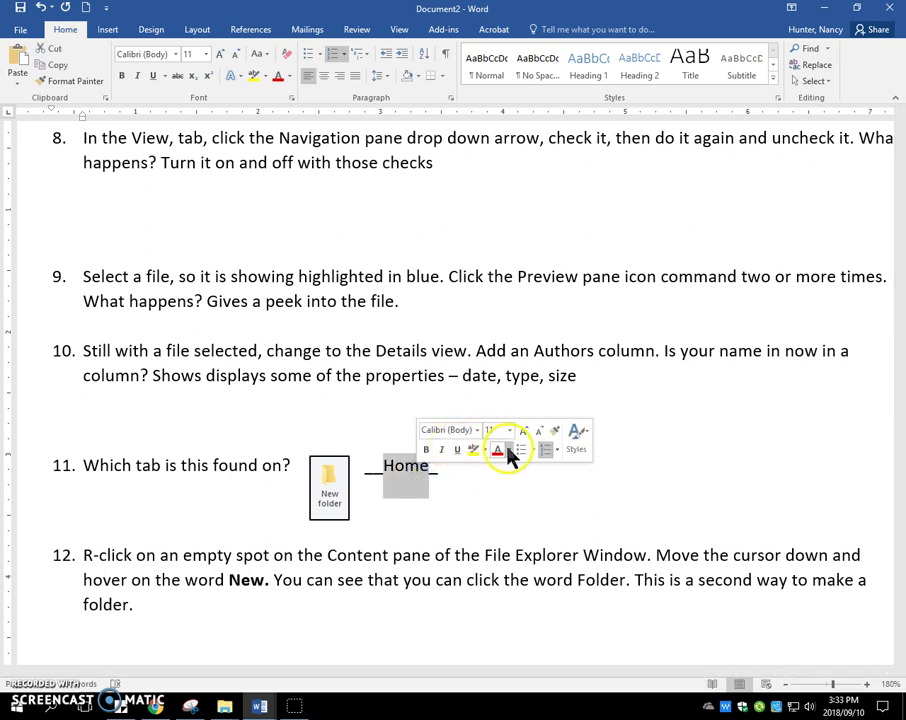
left_click(497, 451)
left_click(449, 541)
scroll(358, 568, "down", 3)
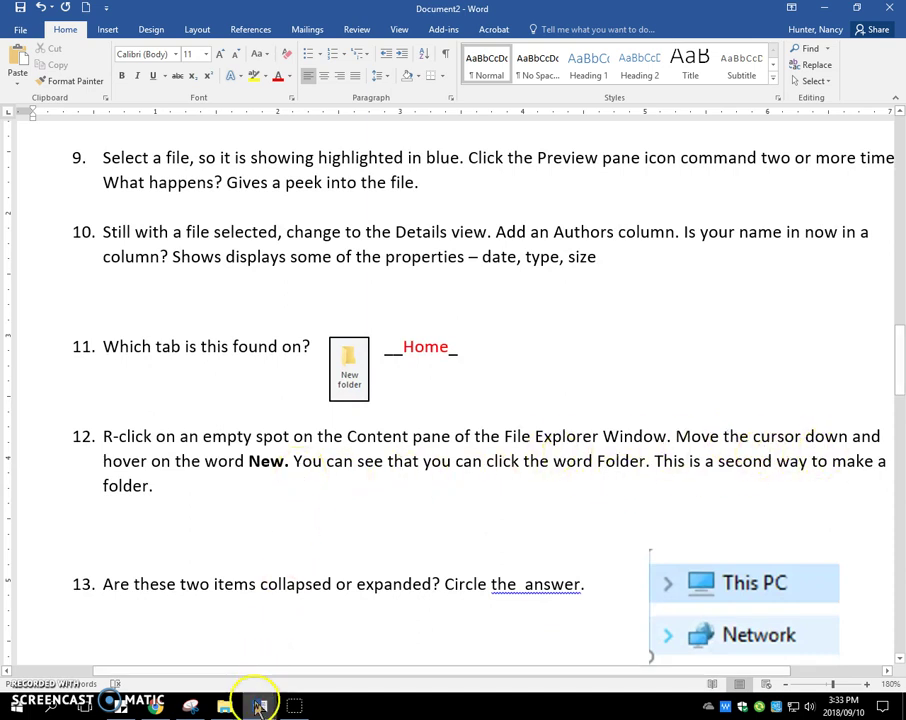
left_click(224, 706)
left_click(280, 680)
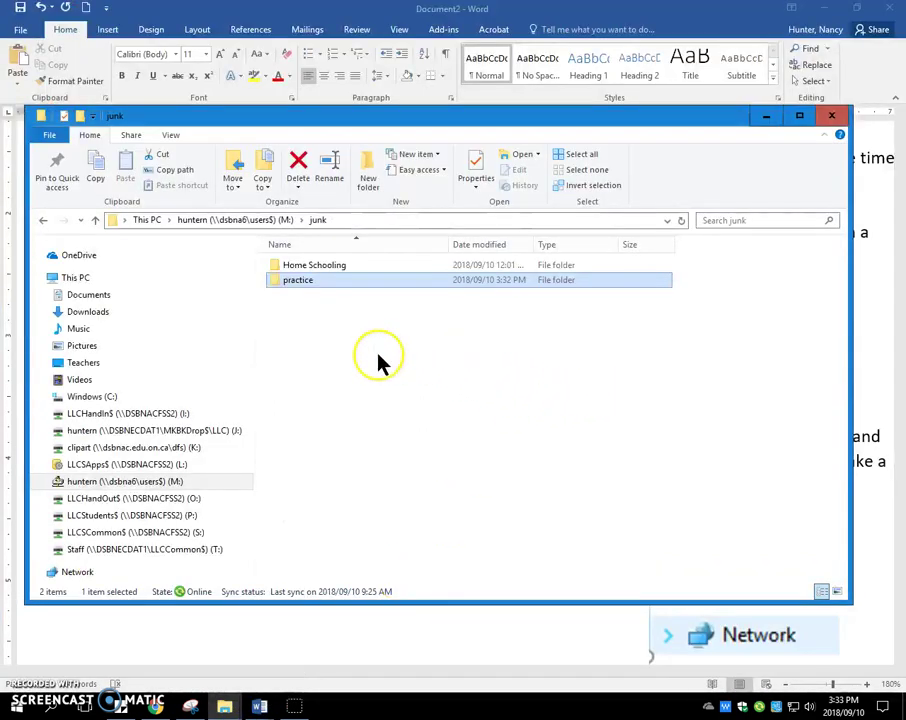